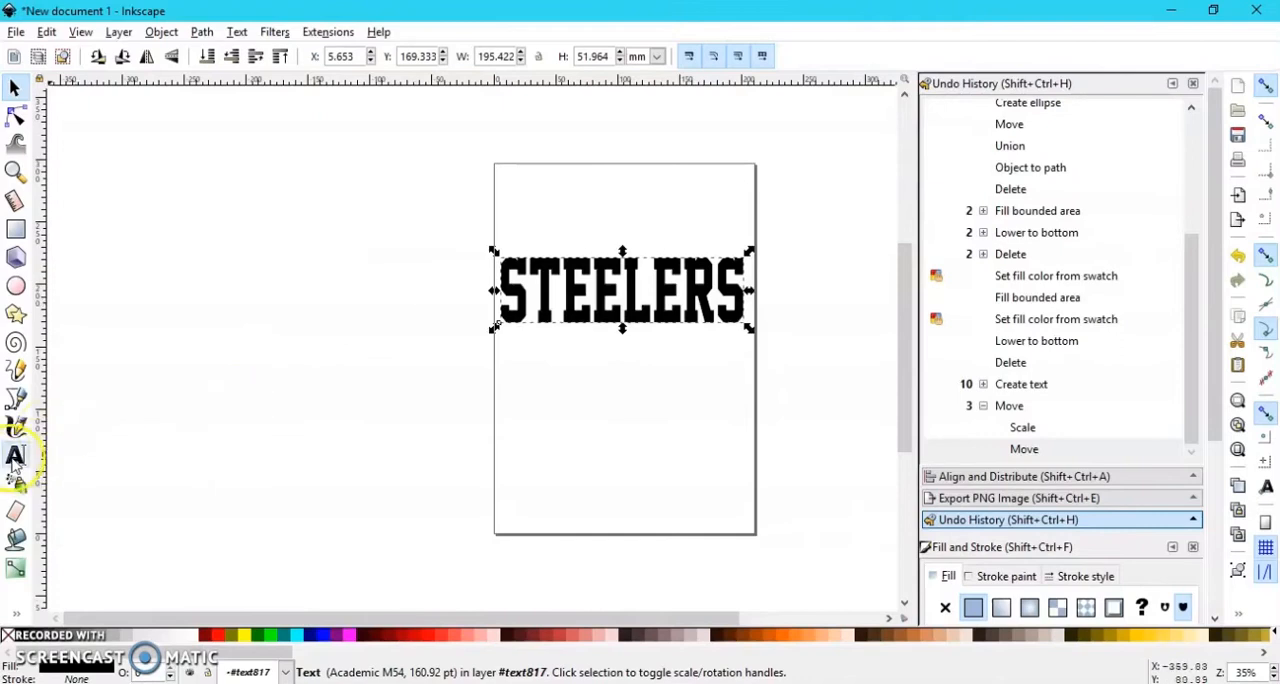
# Step: Set the Paint Bucket tool's grow amount to 40.11 pt
pyautogui.click(14, 457)
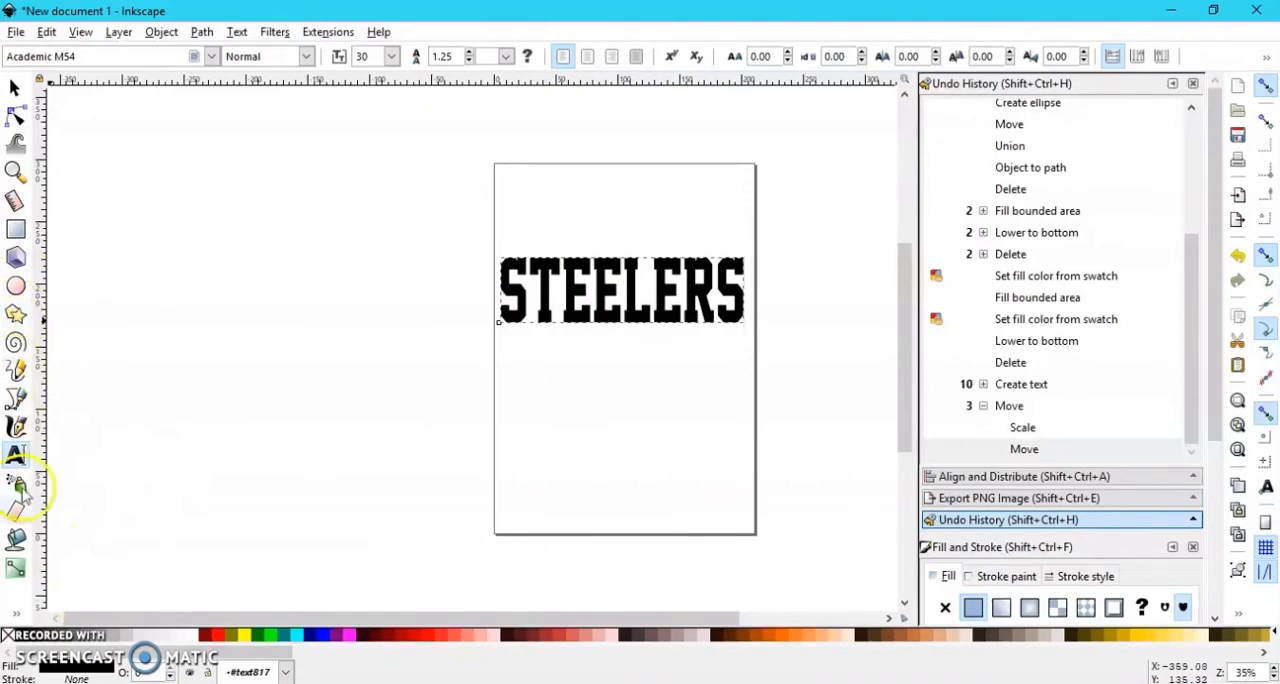
pyautogui.click(17, 540)
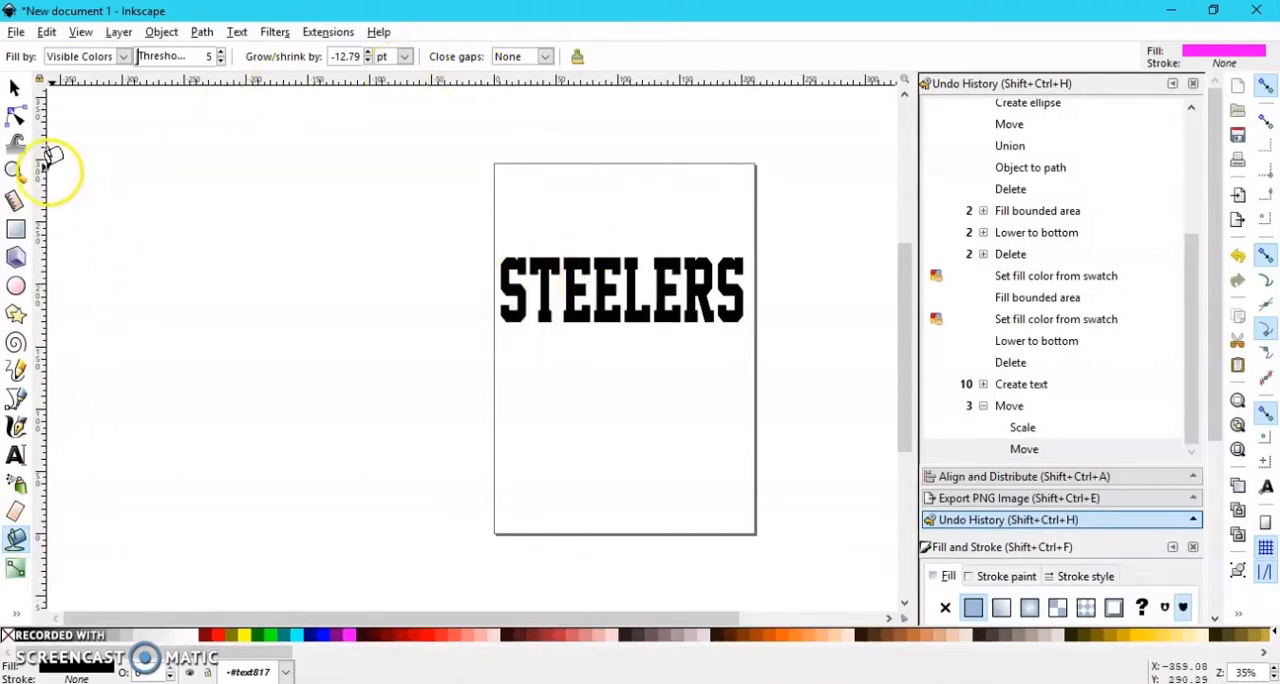
pyautogui.click(15, 171)
pyautogui.click(553, 340)
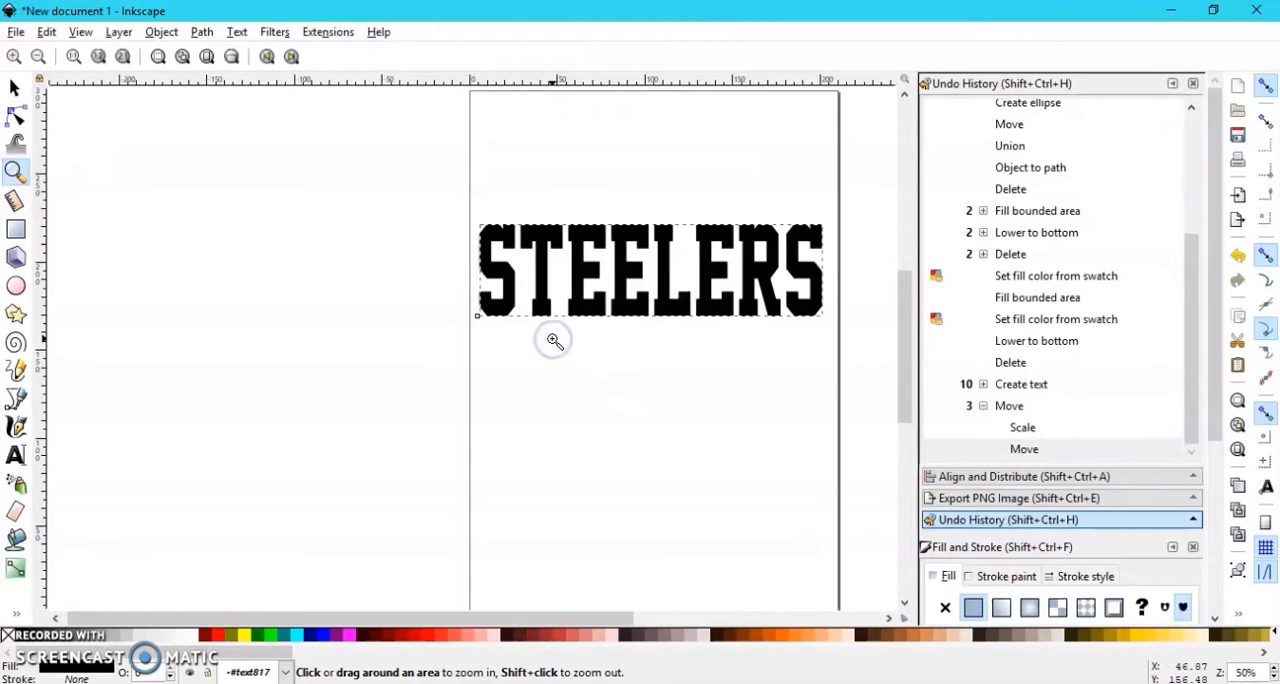
pyautogui.click(553, 340)
pyautogui.moveTo(423, 620); pyautogui.dragTo(518, 608)
pyautogui.click(15, 539)
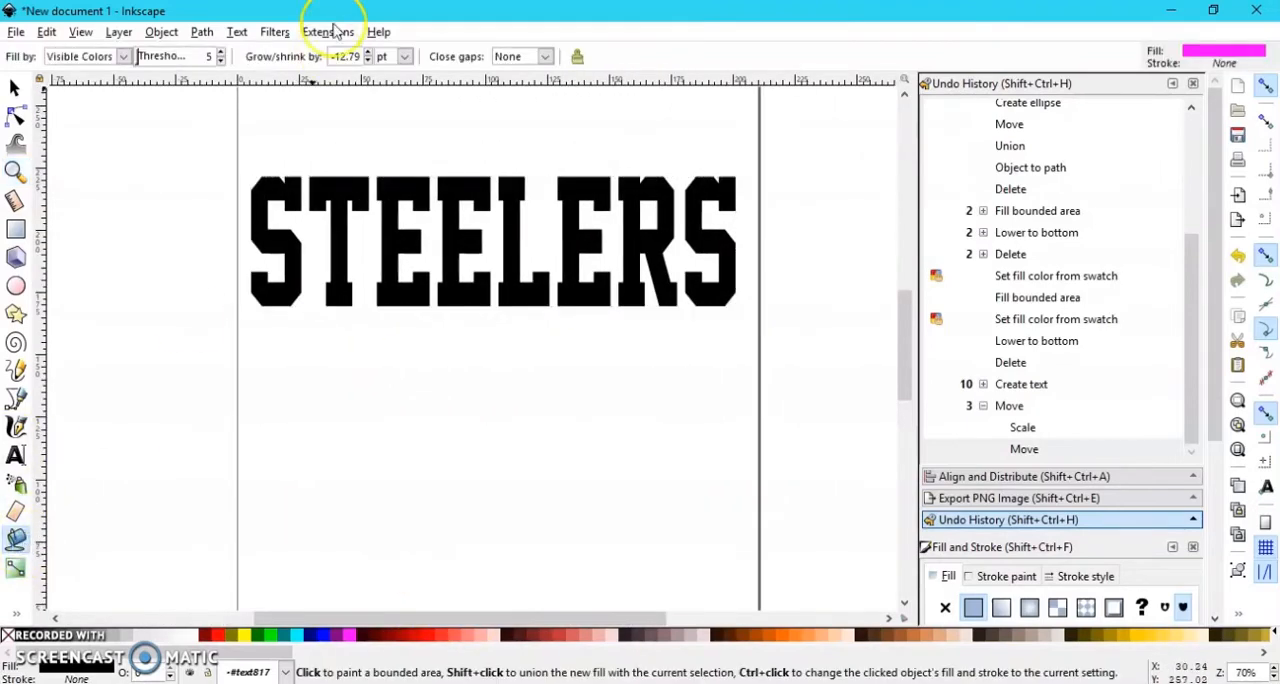
pyautogui.click(378, 57)
pyautogui.click(370, 51)
pyautogui.click(370, 51)
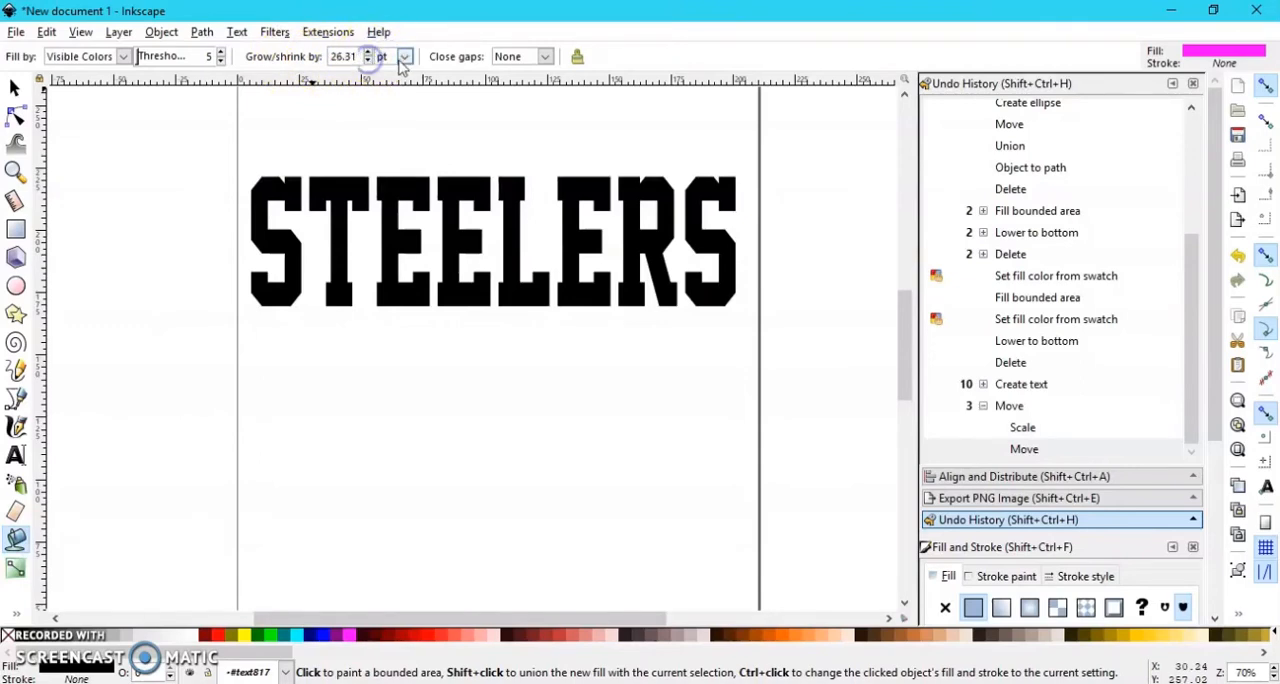
pyautogui.click(403, 58)
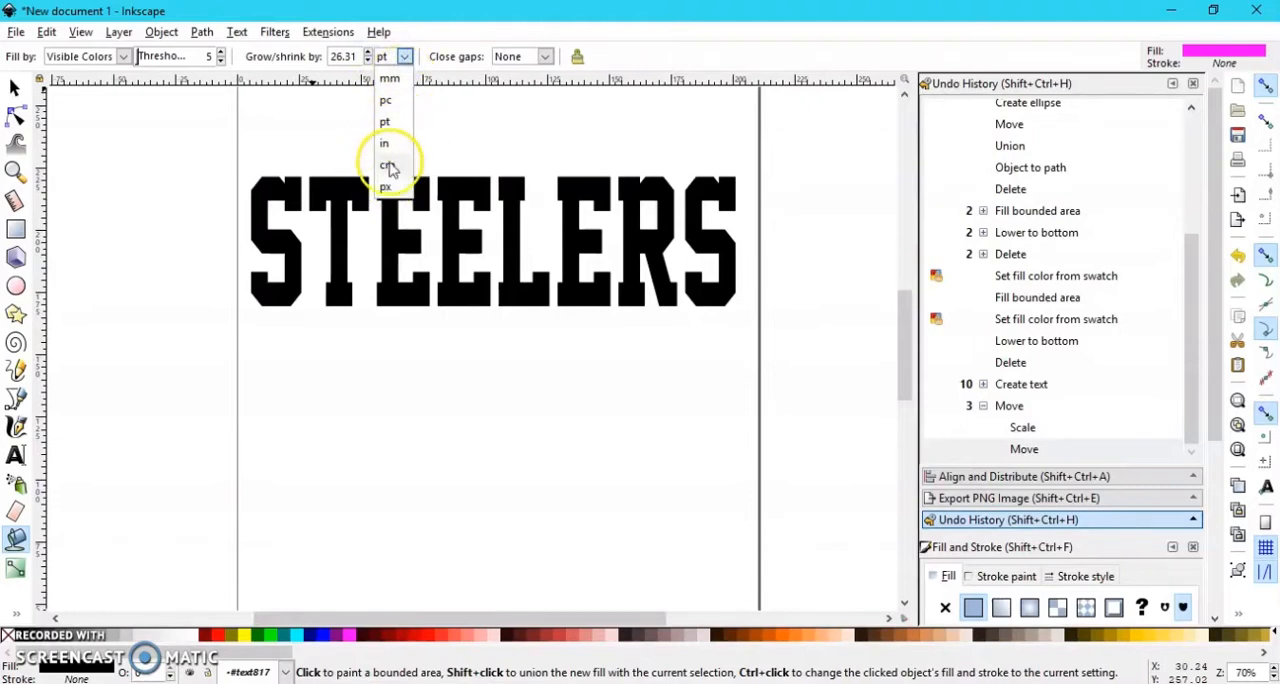
pyautogui.click(391, 124)
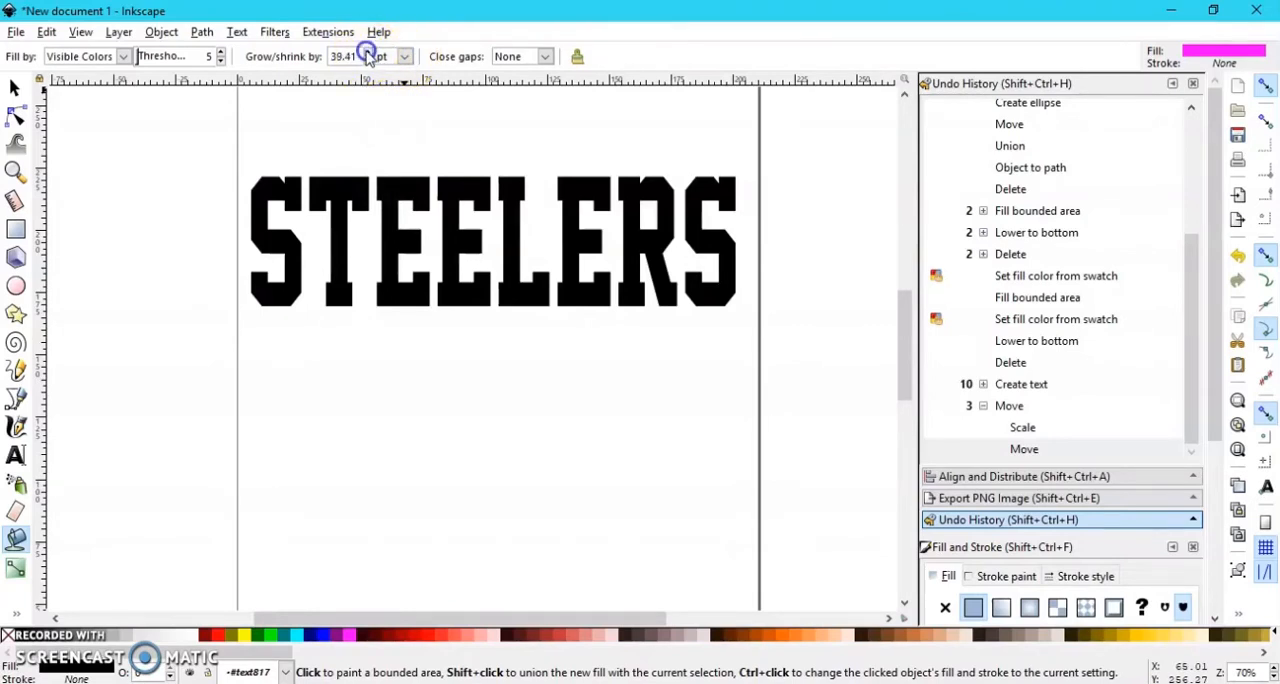
pyautogui.click(367, 52)
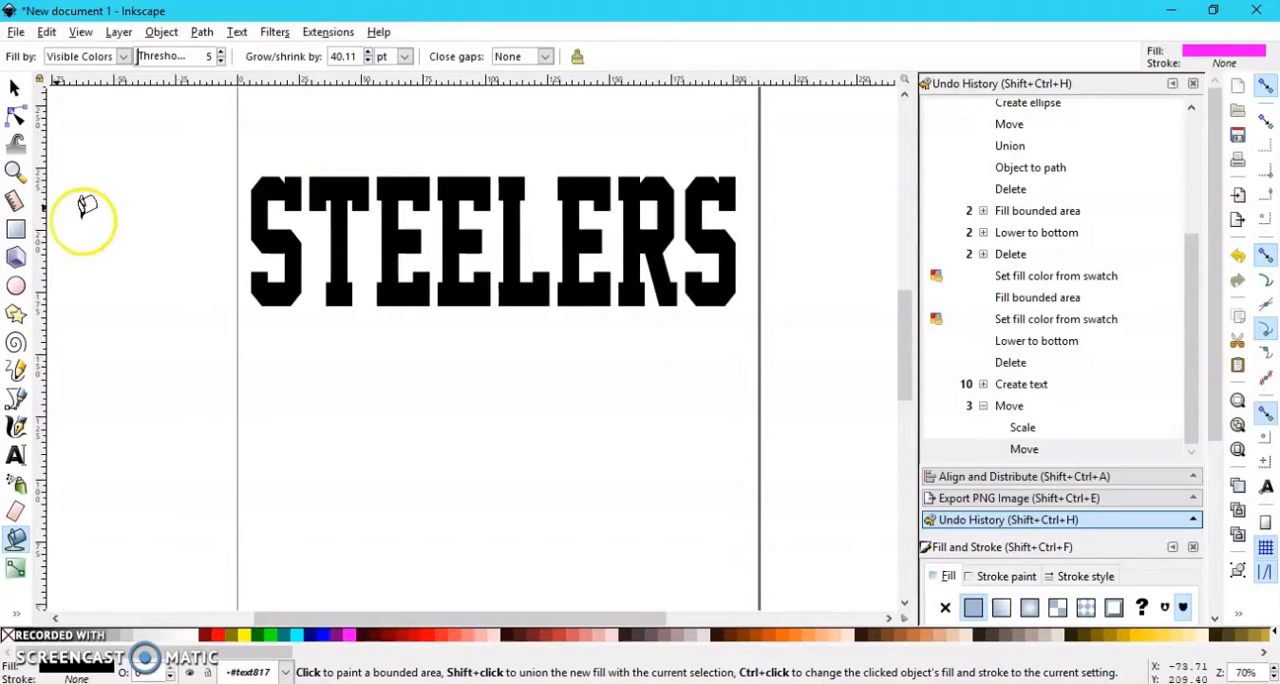
# Step: Fill the first letter S of STEELERS in magenta with the Paint Bucket and lower the filled shape to the bottom
pyautogui.click(263, 186)
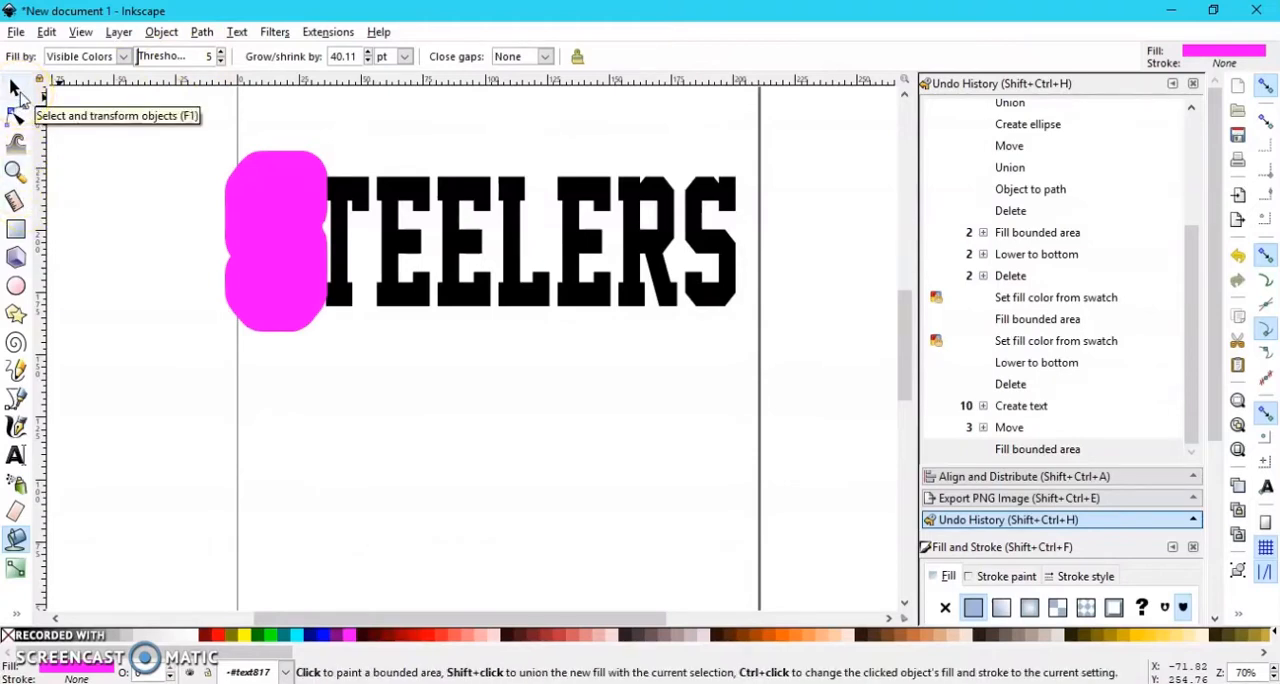
pyautogui.click(16, 540)
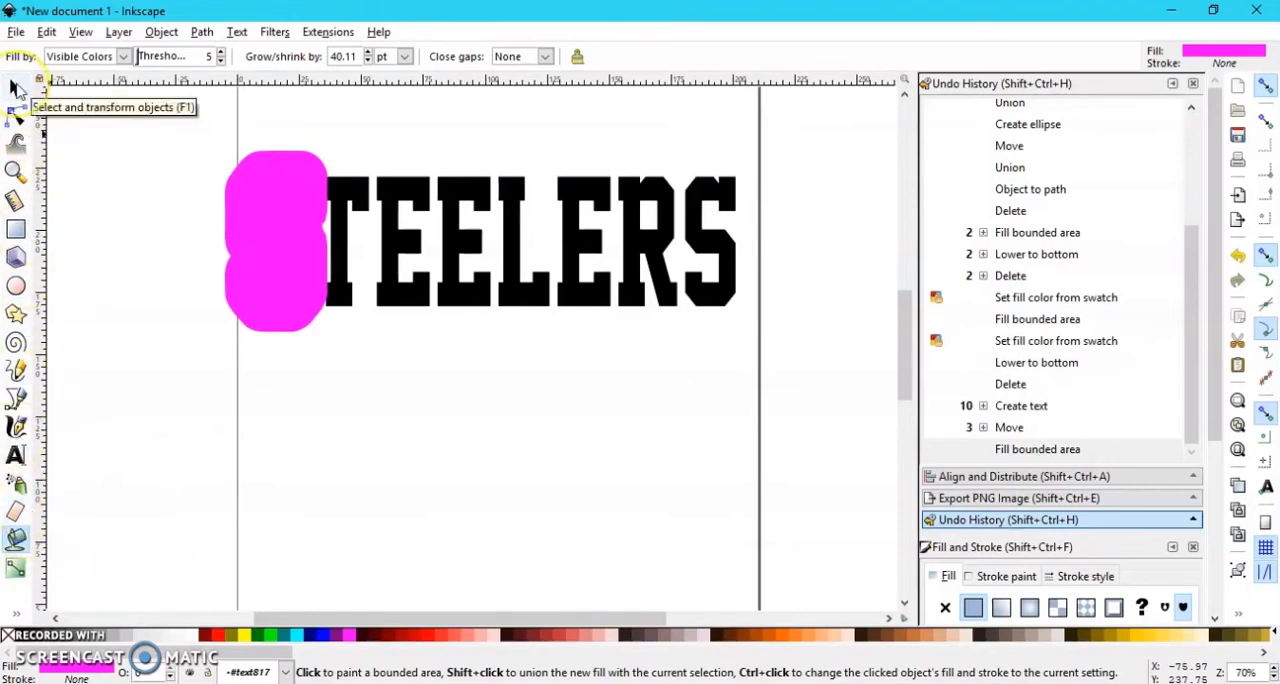
pyautogui.click(17, 88)
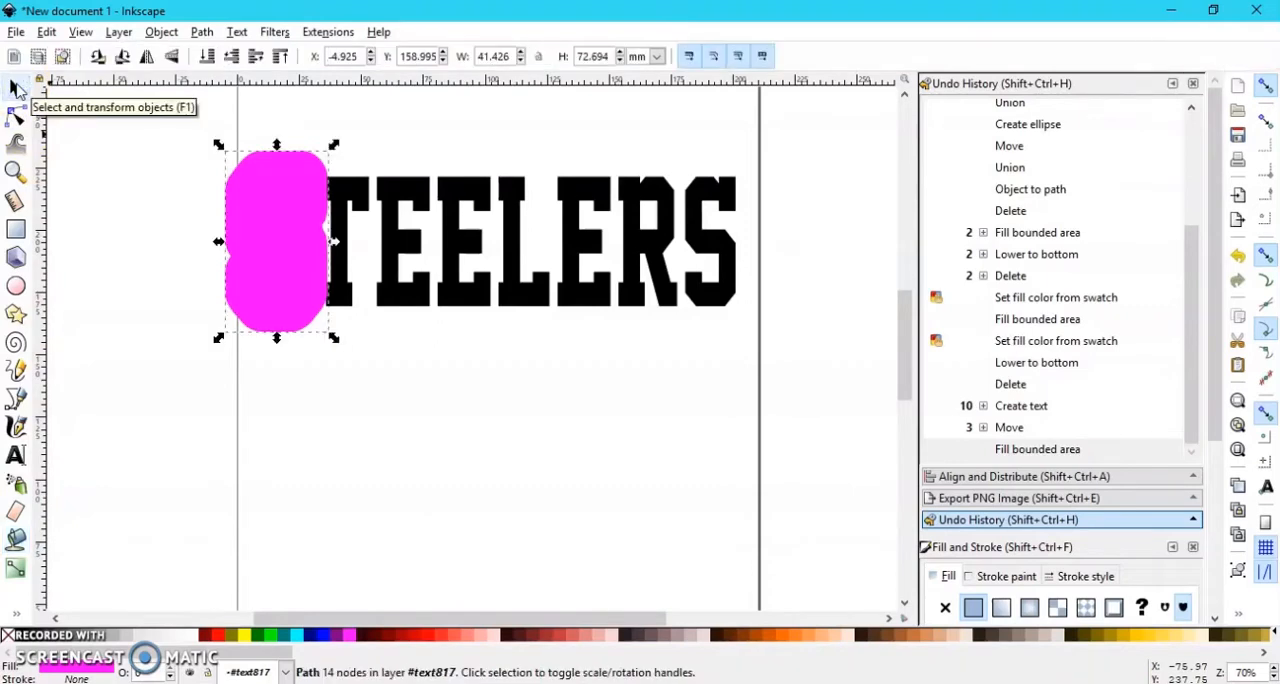
pyautogui.click(206, 57)
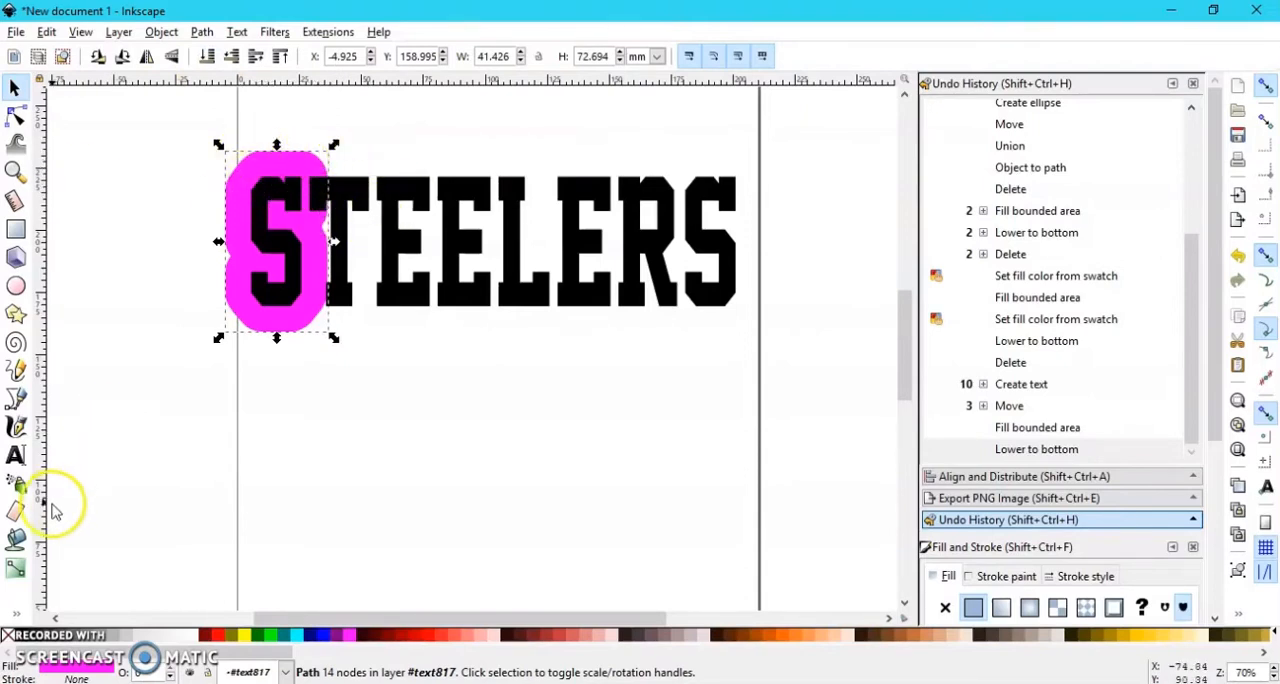
pyautogui.click(16, 539)
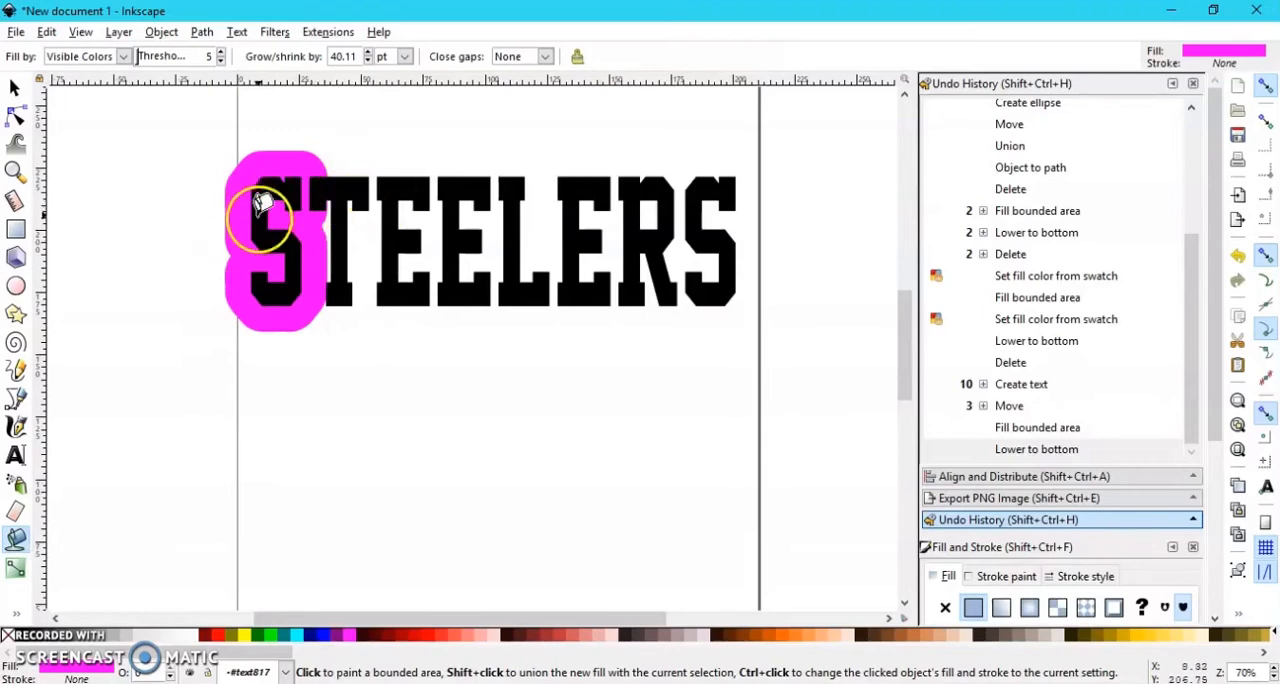
# Step: Undo the lowering and the magenta fill of the first letter S
pyautogui.click(47, 32)
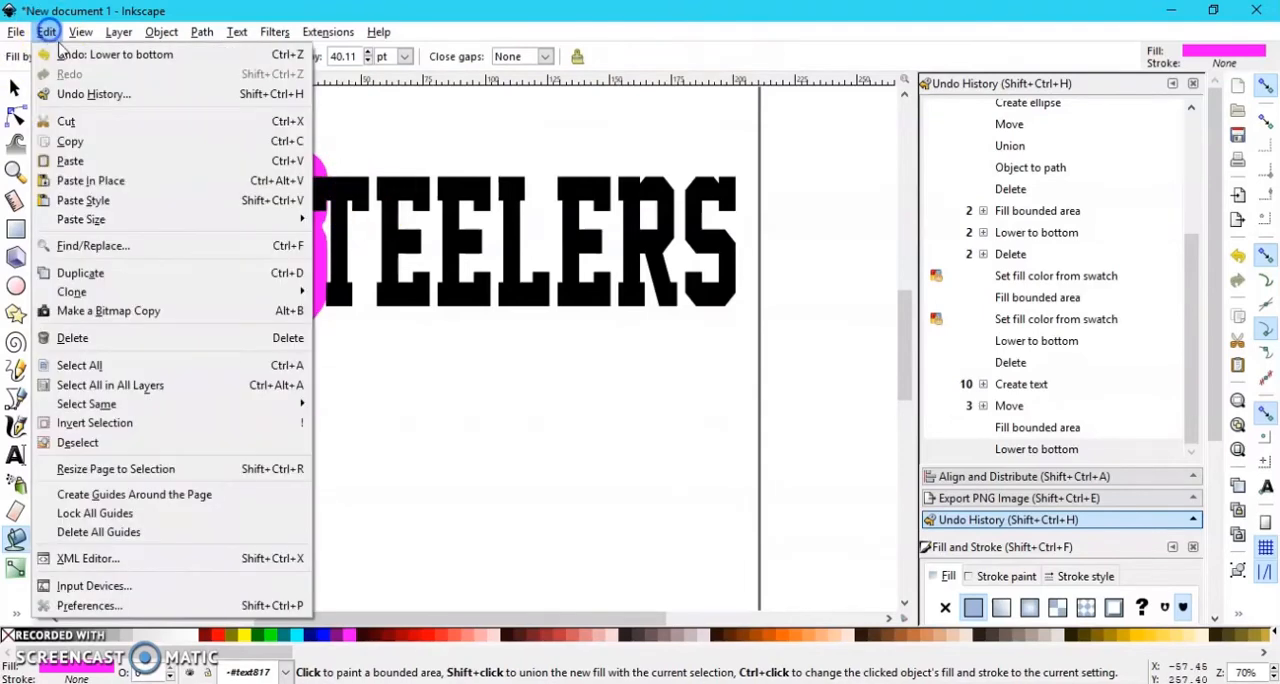
pyautogui.click(58, 43)
pyautogui.click(47, 32)
pyautogui.click(60, 51)
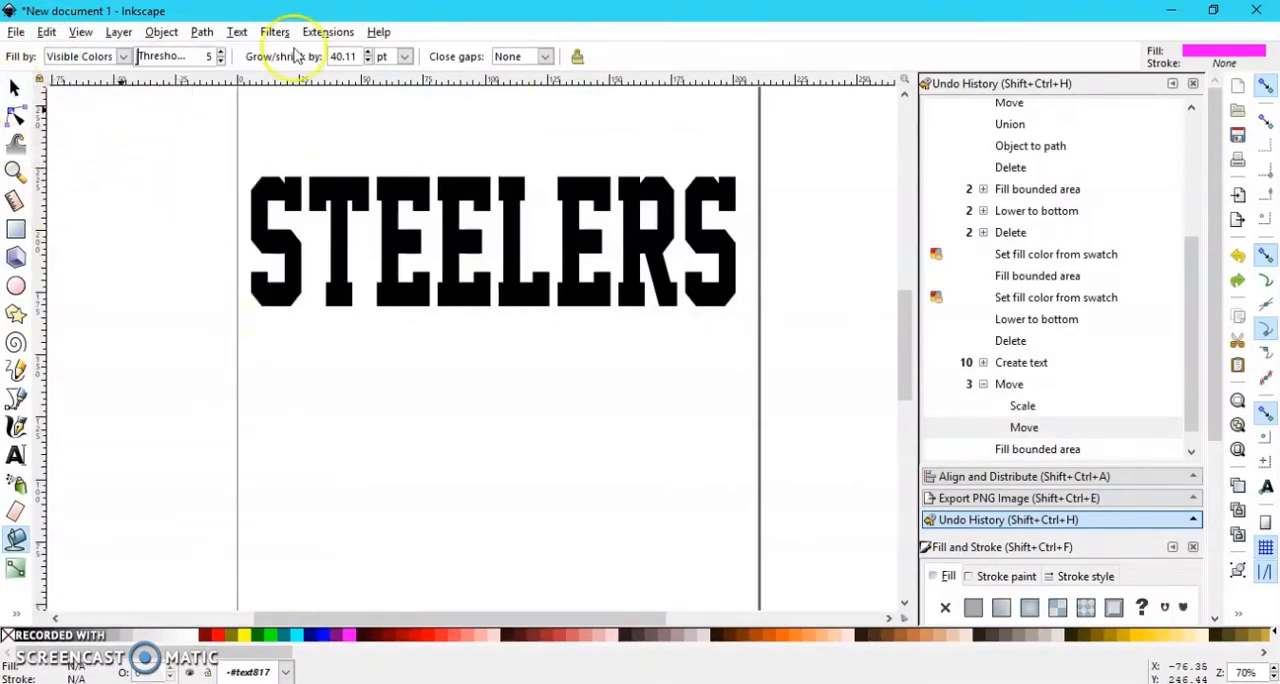
# Step: Fill the first letter S in magenta with the grow amount at 22.31 pt and lower the shape to the bottom
pyautogui.click(368, 61)
pyautogui.click(368, 61)
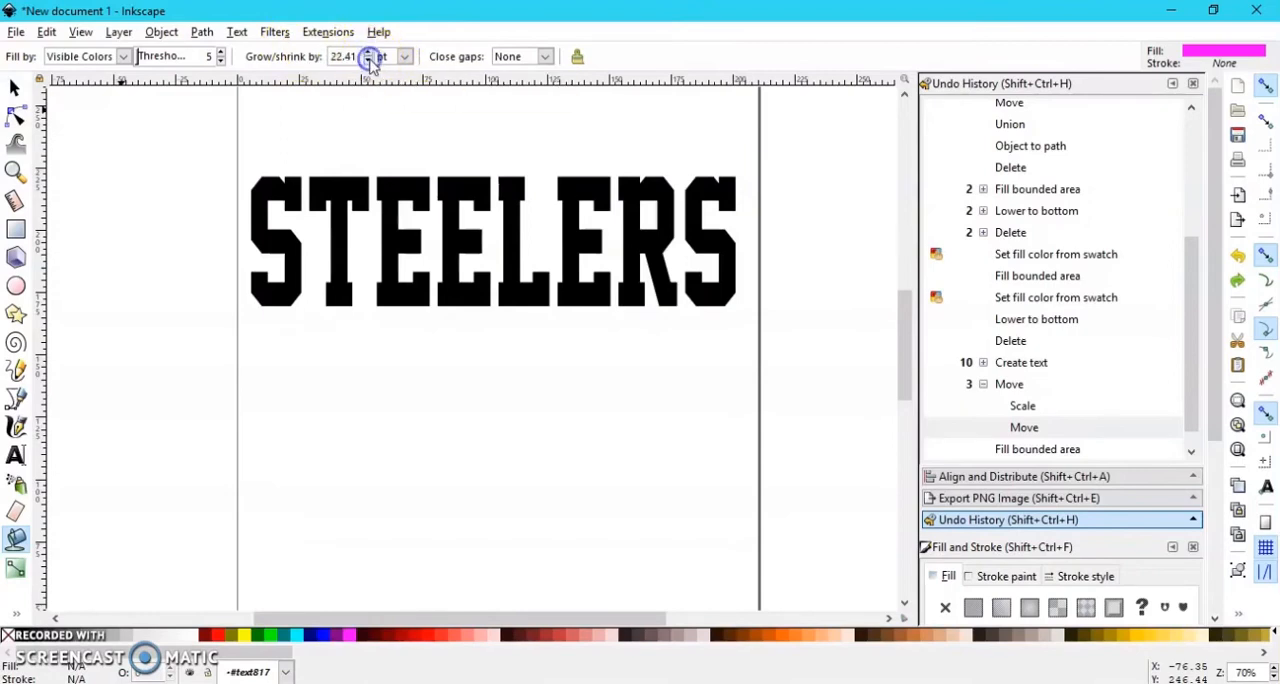
pyautogui.click(270, 184)
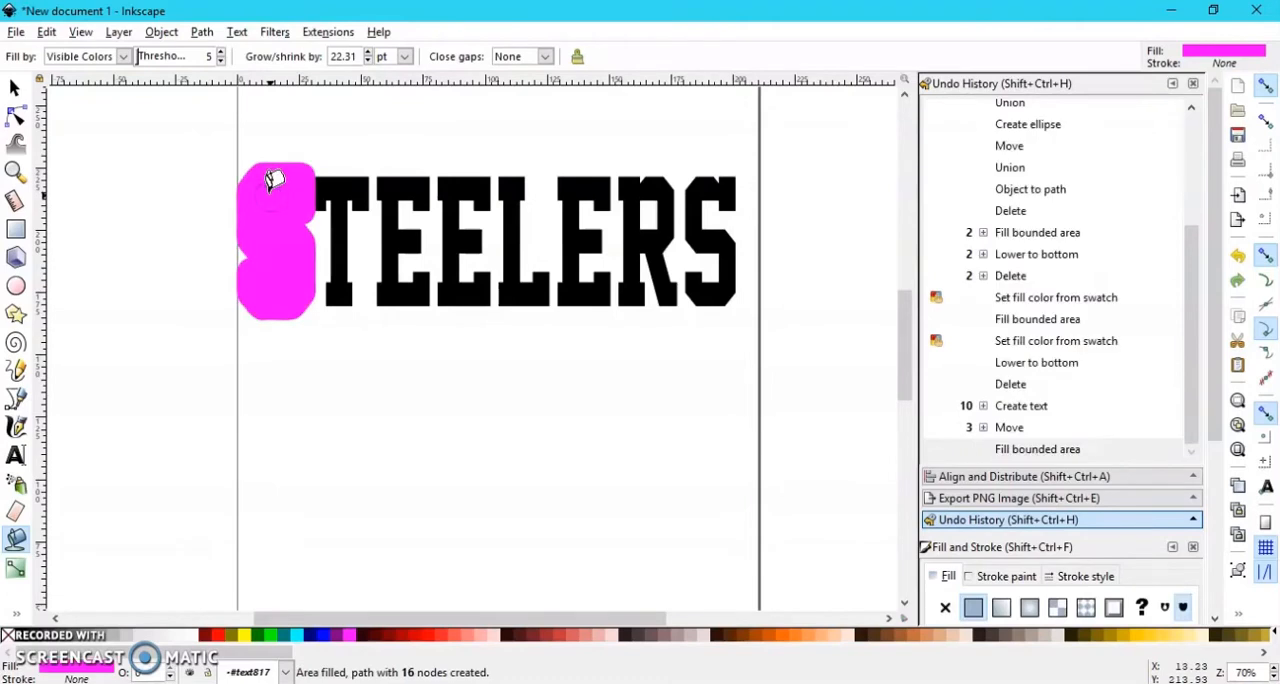
pyautogui.click(15, 88)
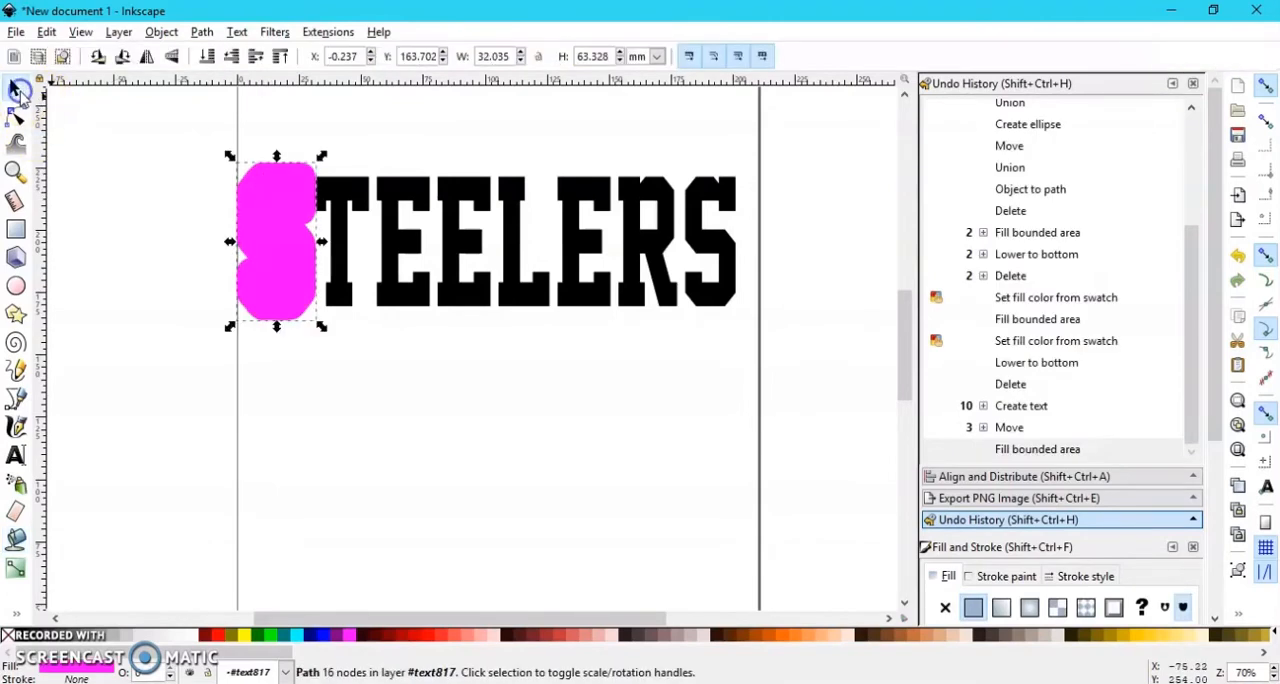
pyautogui.click(212, 56)
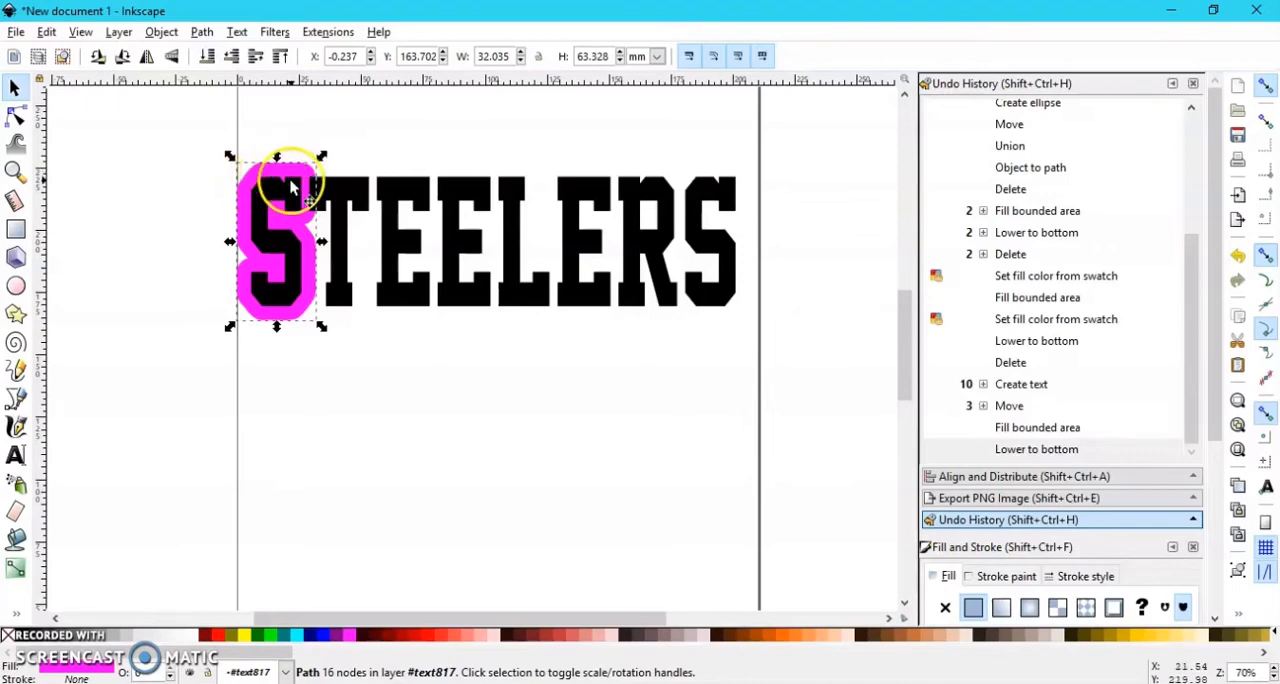
# Step: Fill the remaining letters T, E, E, L, E, R and S in magenta with the Paint Bucket
pyautogui.click(16, 540)
pyautogui.click(340, 192)
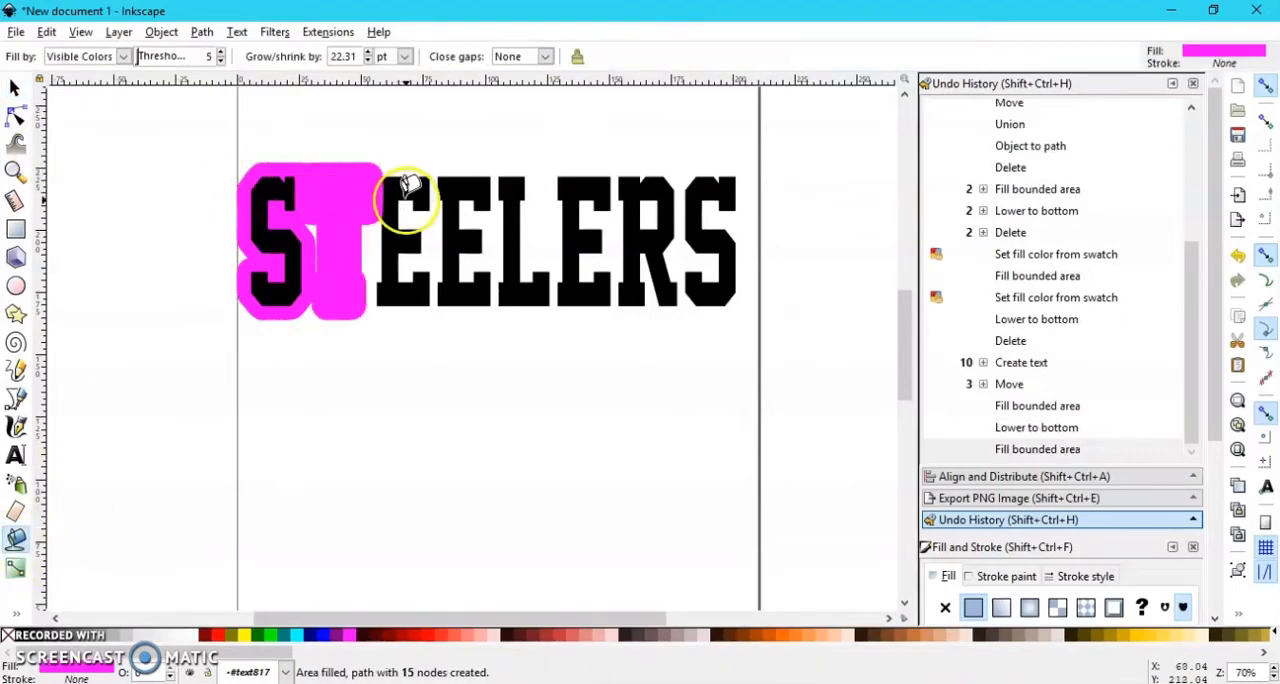
pyautogui.click(408, 187)
pyautogui.click(468, 192)
pyautogui.click(519, 187)
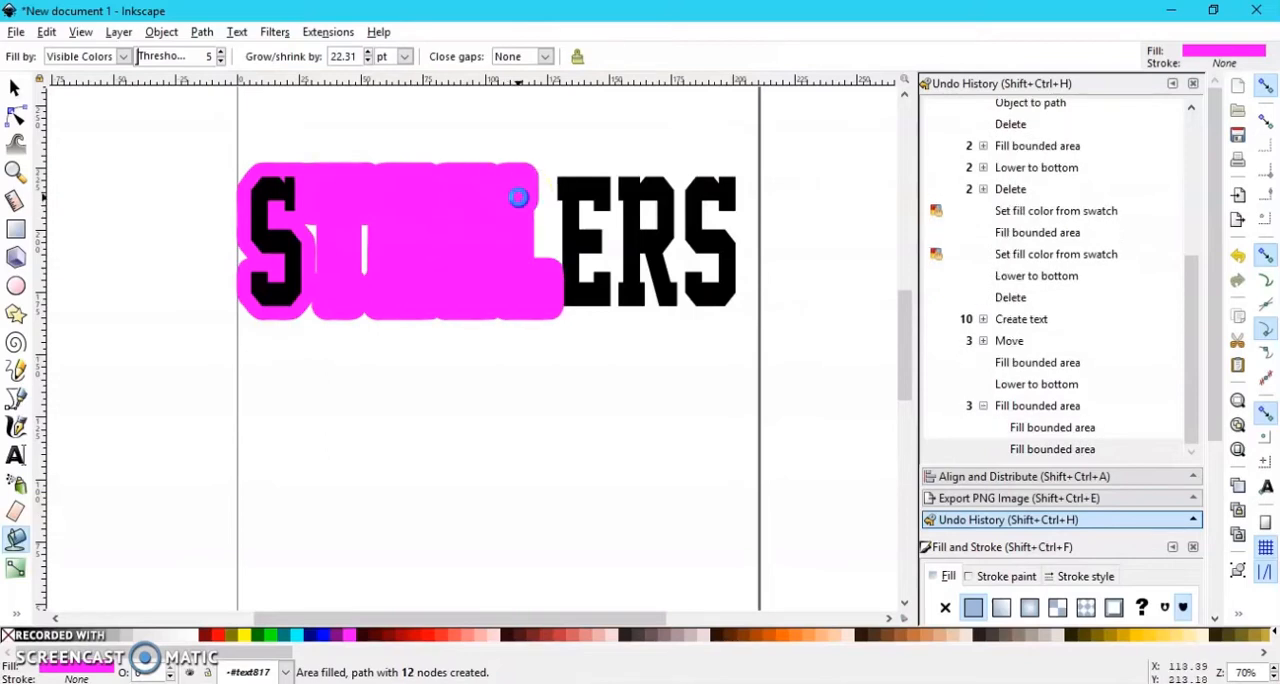
pyautogui.click(598, 180)
pyautogui.click(634, 194)
pyautogui.click(708, 172)
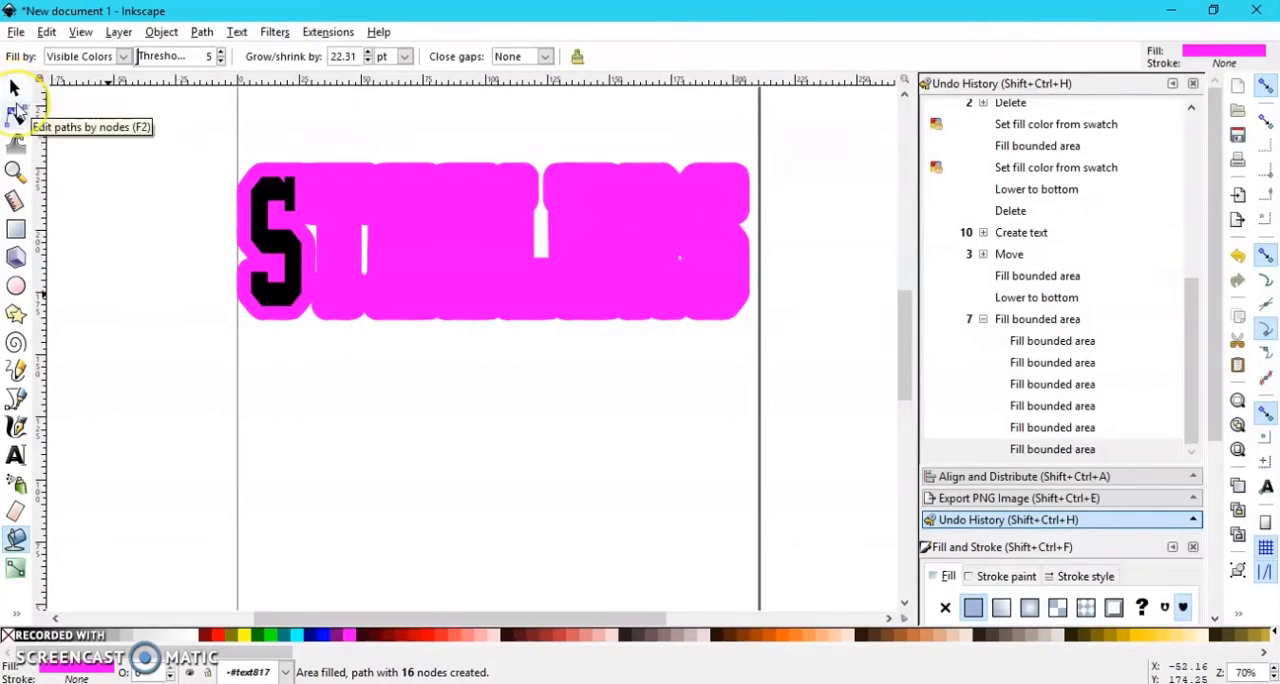
# Step: Select all eight magenta letter shapes and merge them into one outline with Union
pyautogui.click(15, 88)
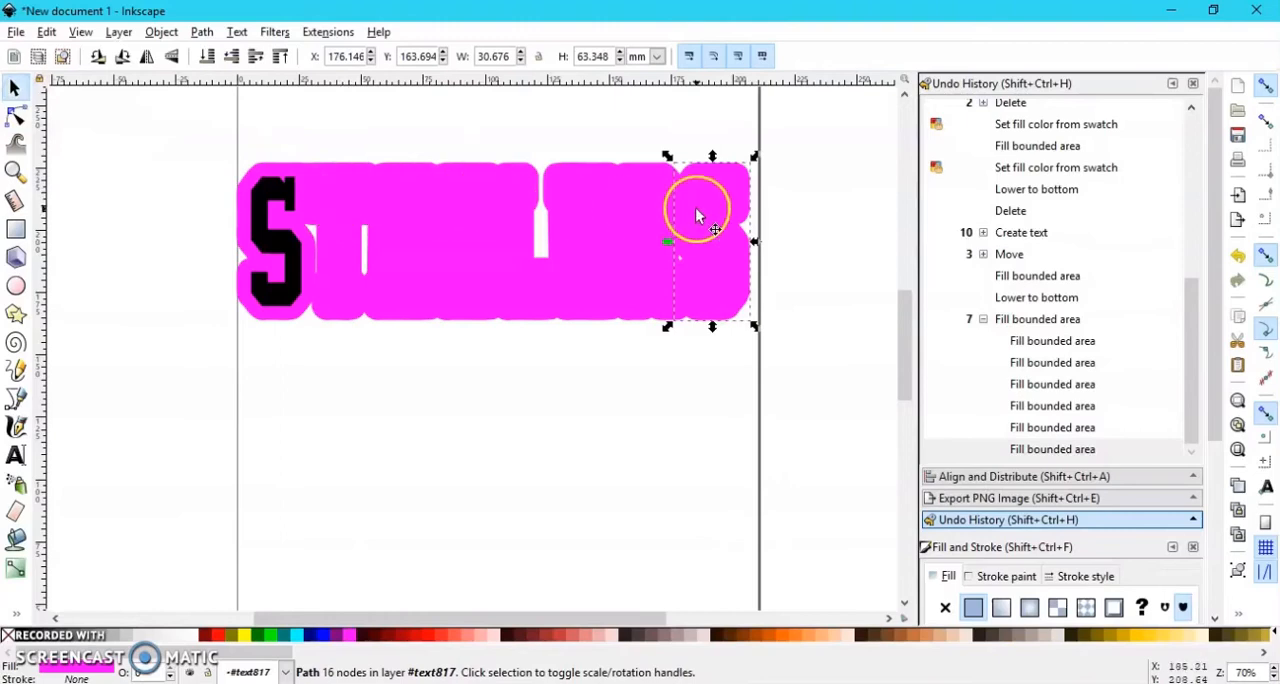
pyautogui.keyDown('shift'); pyautogui.click(625, 190); pyautogui.keyUp('shift')
pyautogui.keyDown('shift'); pyautogui.click(517, 180); pyautogui.keyUp('shift')
pyautogui.keyDown('shift'); pyautogui.click(485, 215); pyautogui.keyUp('shift')
pyautogui.keyDown('shift'); pyautogui.click(429, 198); pyautogui.keyUp('shift')
pyautogui.keyDown('shift'); pyautogui.click(403, 190); pyautogui.keyUp('shift')
pyautogui.keyDown('shift'); pyautogui.click(271, 166); pyautogui.keyUp('shift')
pyautogui.keyDown('shift'); pyautogui.click(276, 168); pyautogui.keyUp('shift')
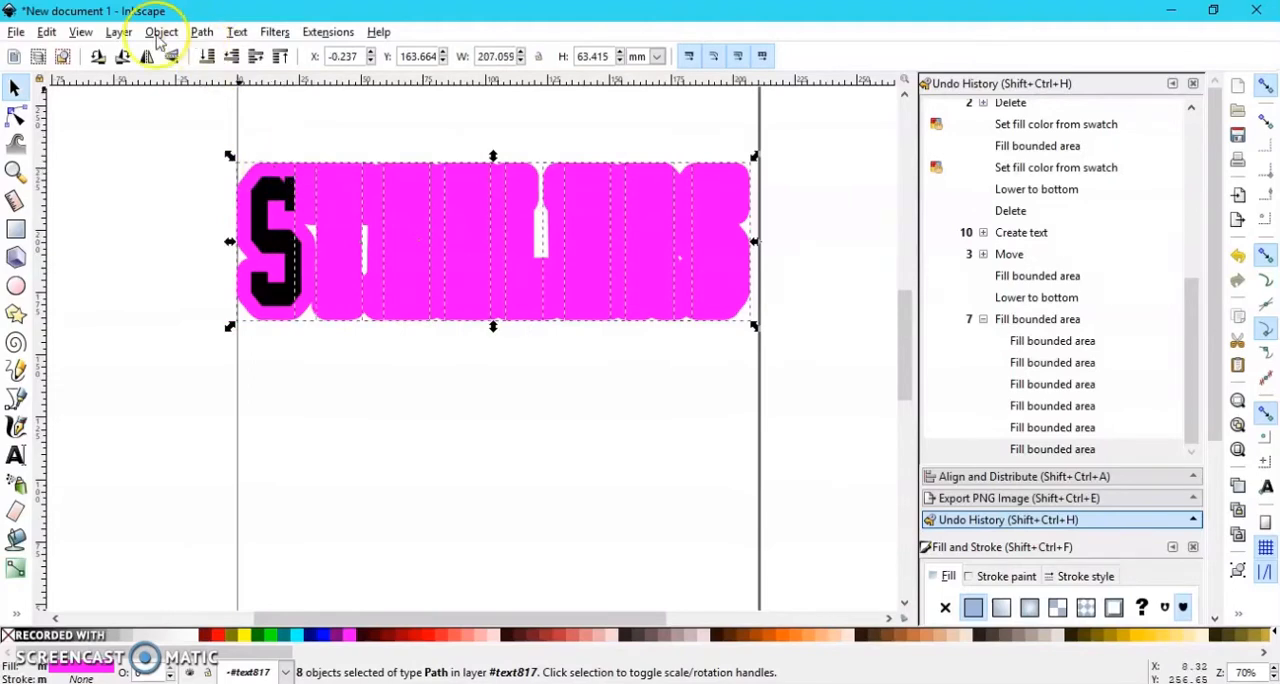
pyautogui.click(204, 32)
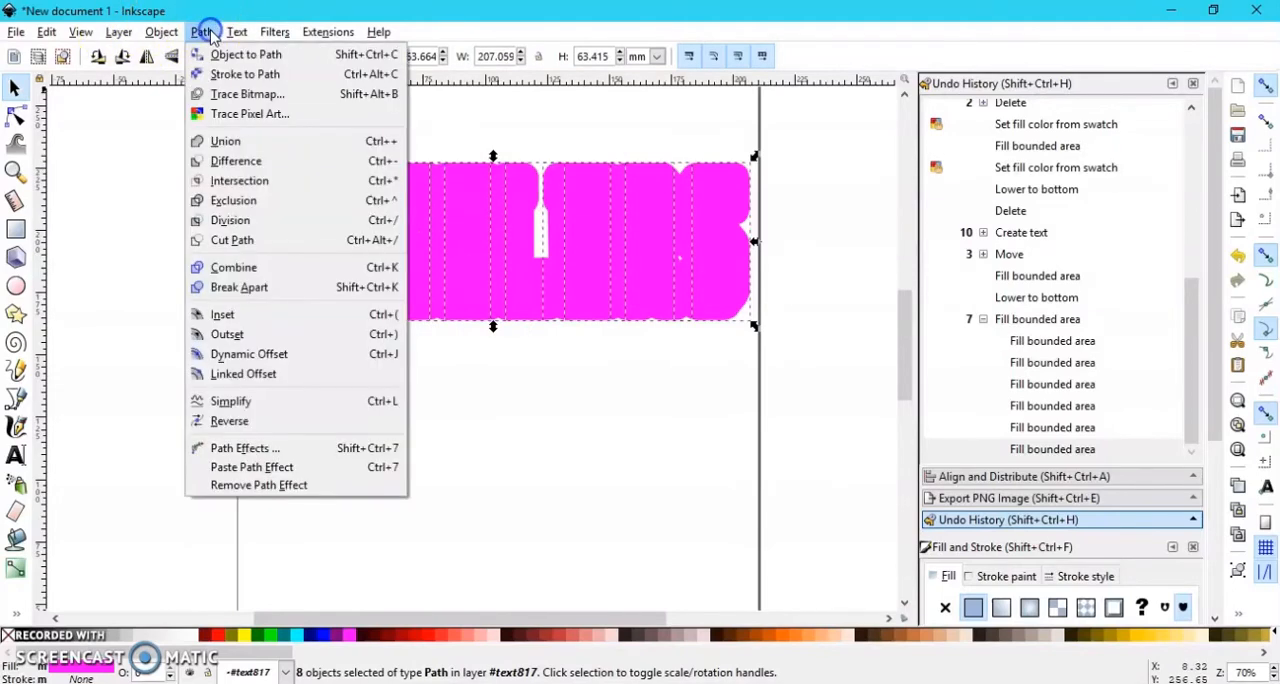
pyautogui.click(238, 141)
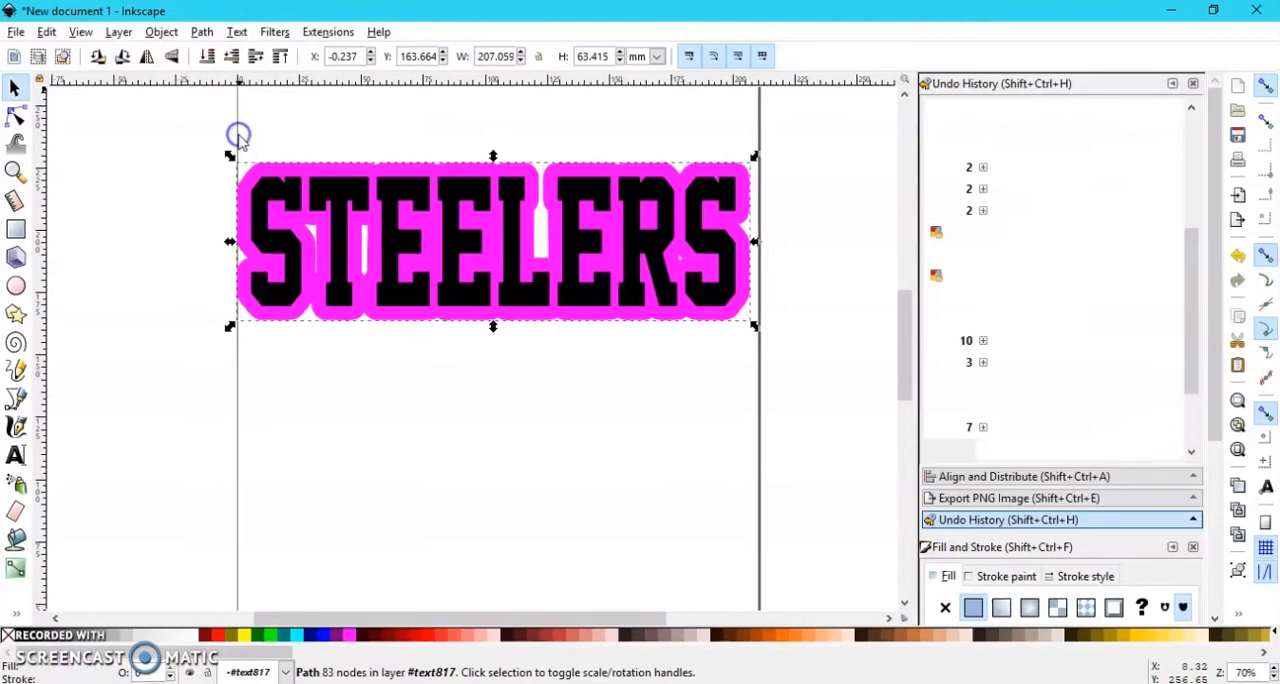
# Step: Move the merged magenta outline below the black text and undo the moves
pyautogui.moveTo(390, 172); pyautogui.dragTo(475, 413)
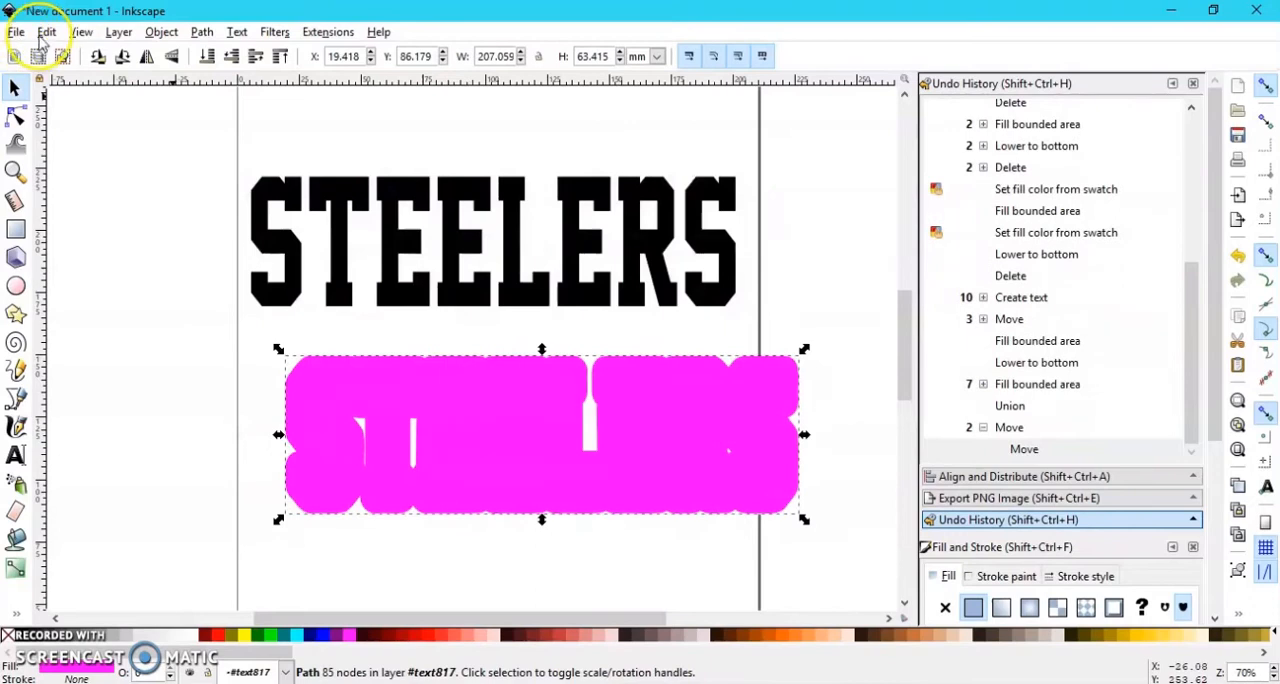
pyautogui.click(45, 33)
pyautogui.click(48, 52)
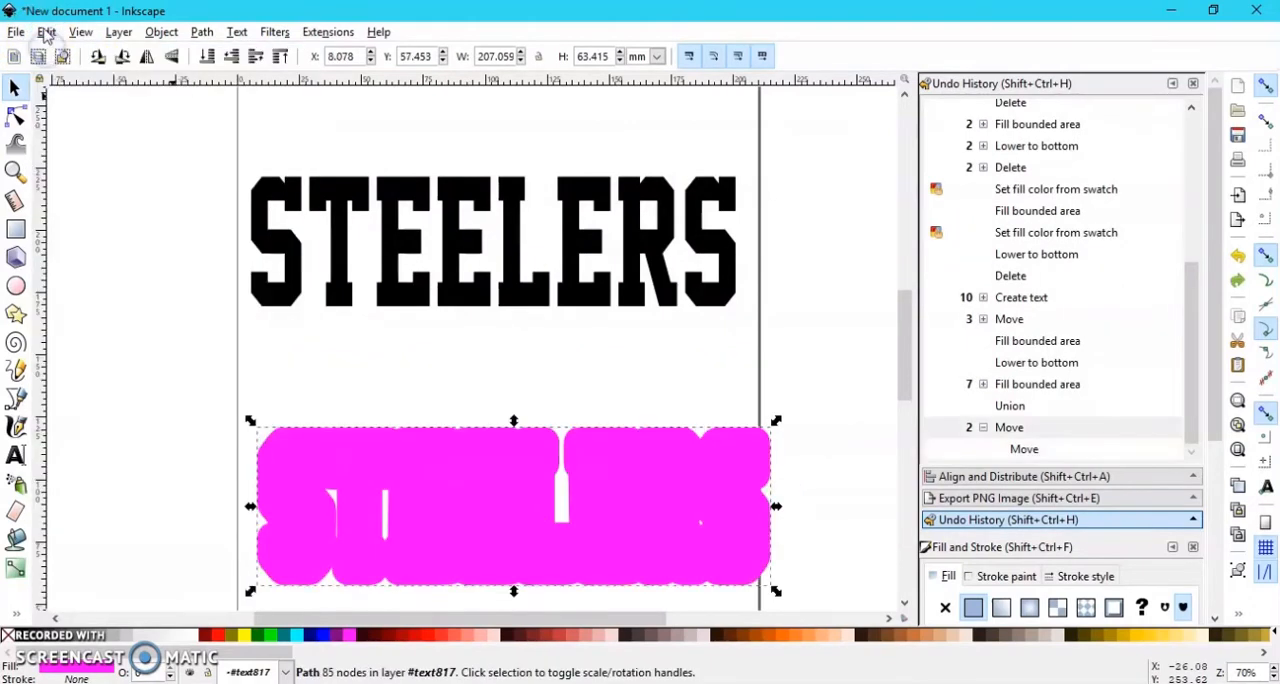
pyautogui.click(45, 33)
pyautogui.click(48, 50)
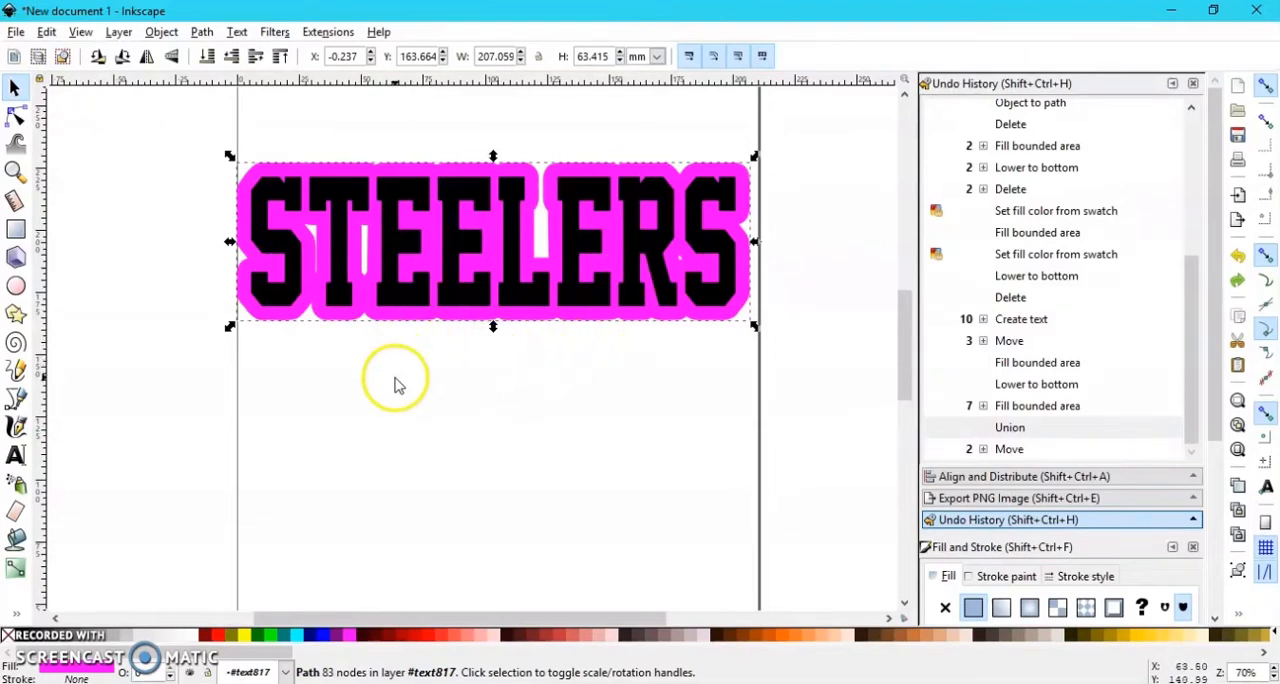
# Step: Draw a magenta ellipse about 22 by 52 mm and place it over the gap between the S and T
pyautogui.click(406, 428)
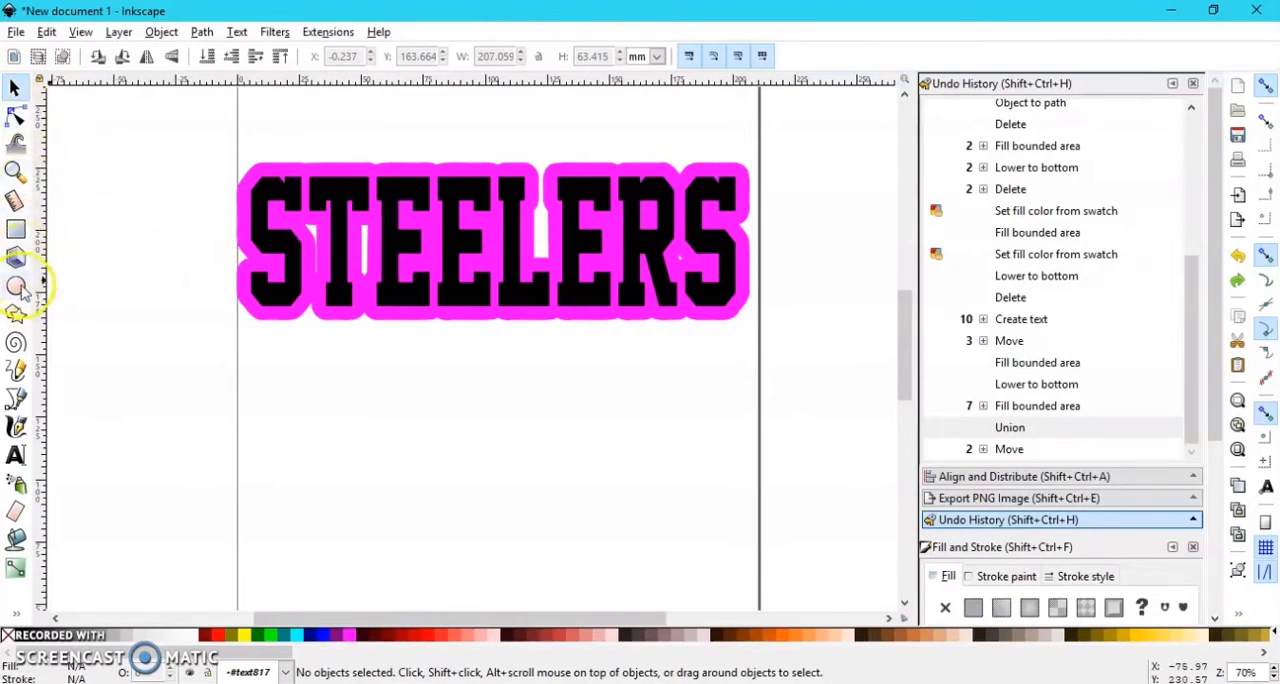
pyautogui.click(16, 287)
pyautogui.moveTo(313, 346); pyautogui.dragTo(369, 478)
pyautogui.click(14, 88)
pyautogui.moveTo(330, 400); pyautogui.dragTo(299, 232)
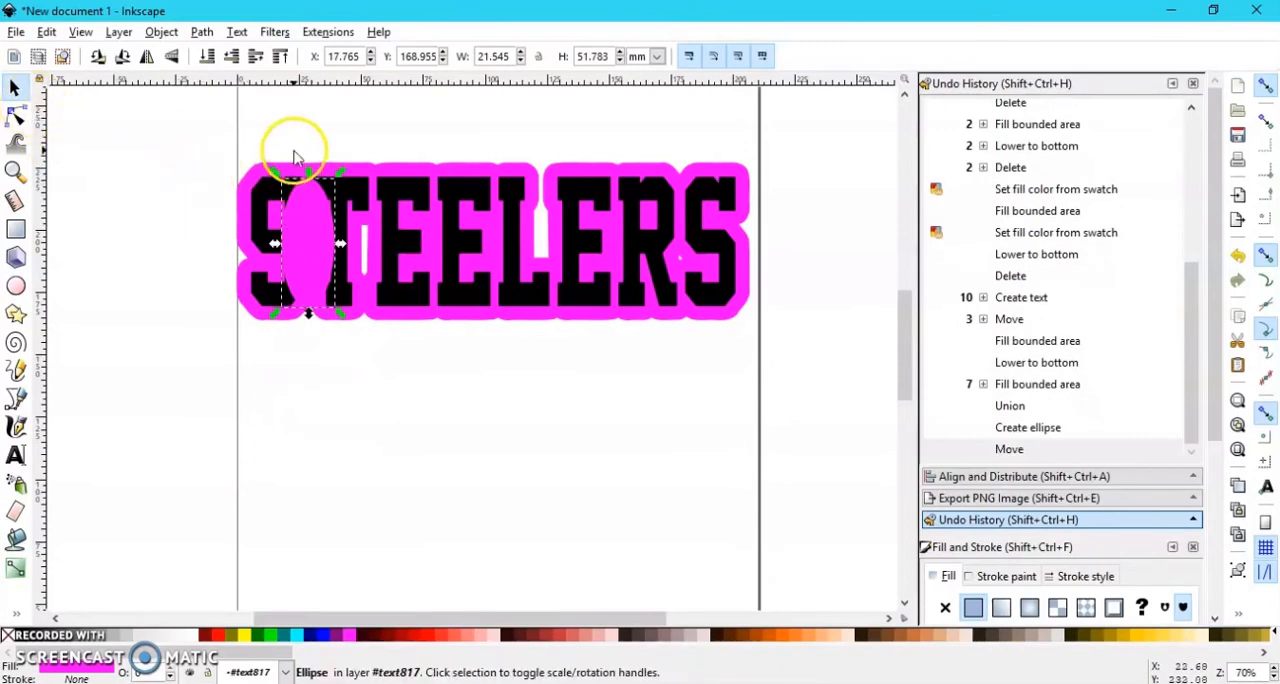
# Step: Unite the ellipse with the magenta outline using Union and shift the outline slightly left and down
pyautogui.keyDown('shift'); pyautogui.click(403, 174); pyautogui.keyUp('shift')
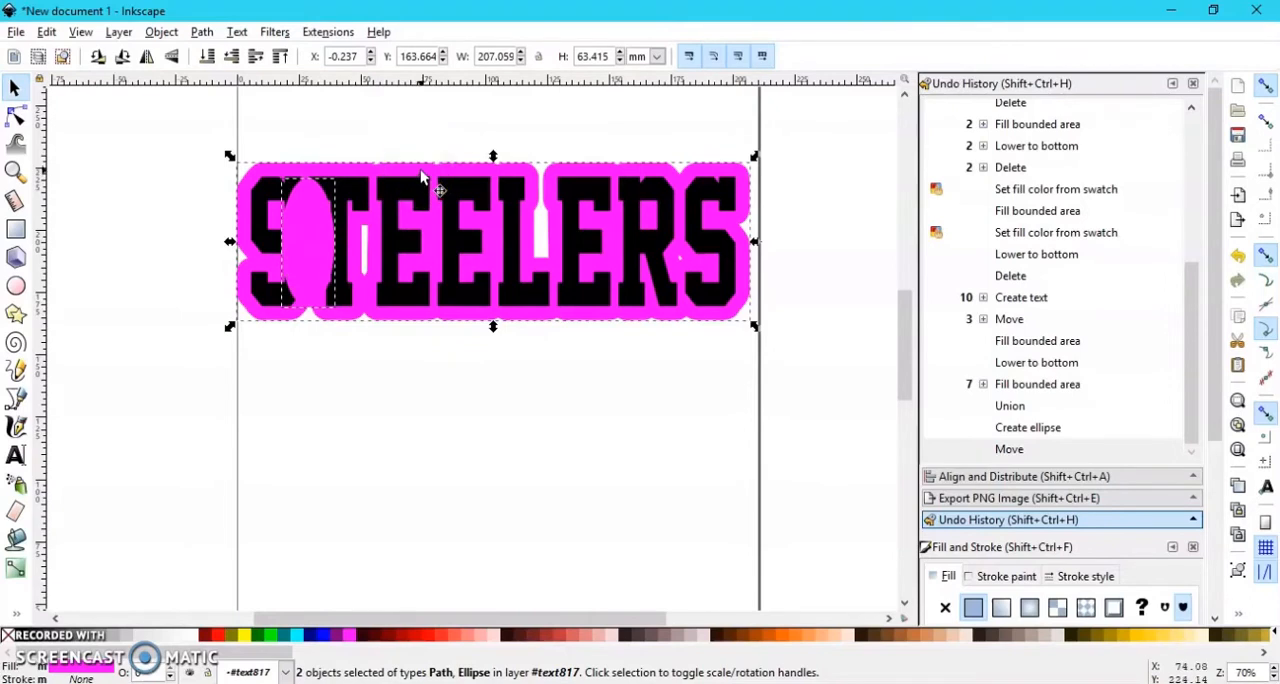
pyautogui.click(201, 32)
pyautogui.click(270, 136)
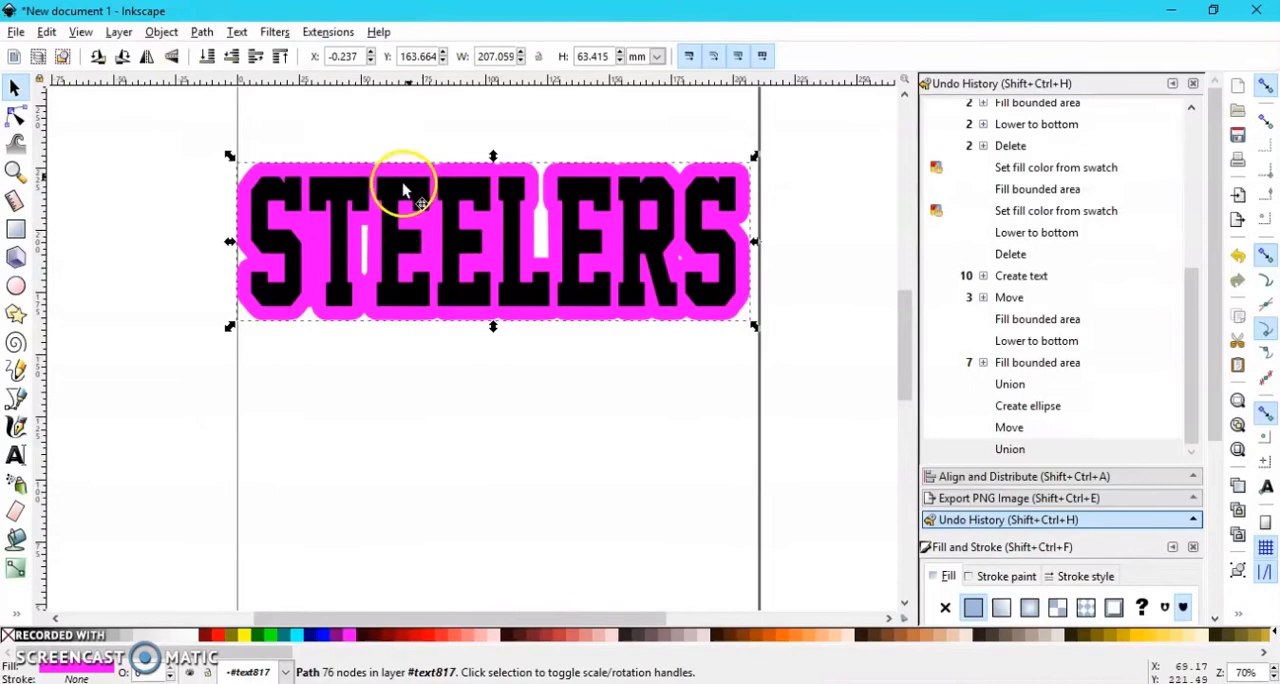
pyautogui.moveTo(374, 171); pyautogui.dragTo(304, 248)
# Step: Draw another magenta ellipse about 23 by 47 mm and place it over the gap between the T and first E
pyautogui.click(17, 229)
pyautogui.click(15, 287)
pyautogui.moveTo(334, 386); pyautogui.dragTo(392, 502)
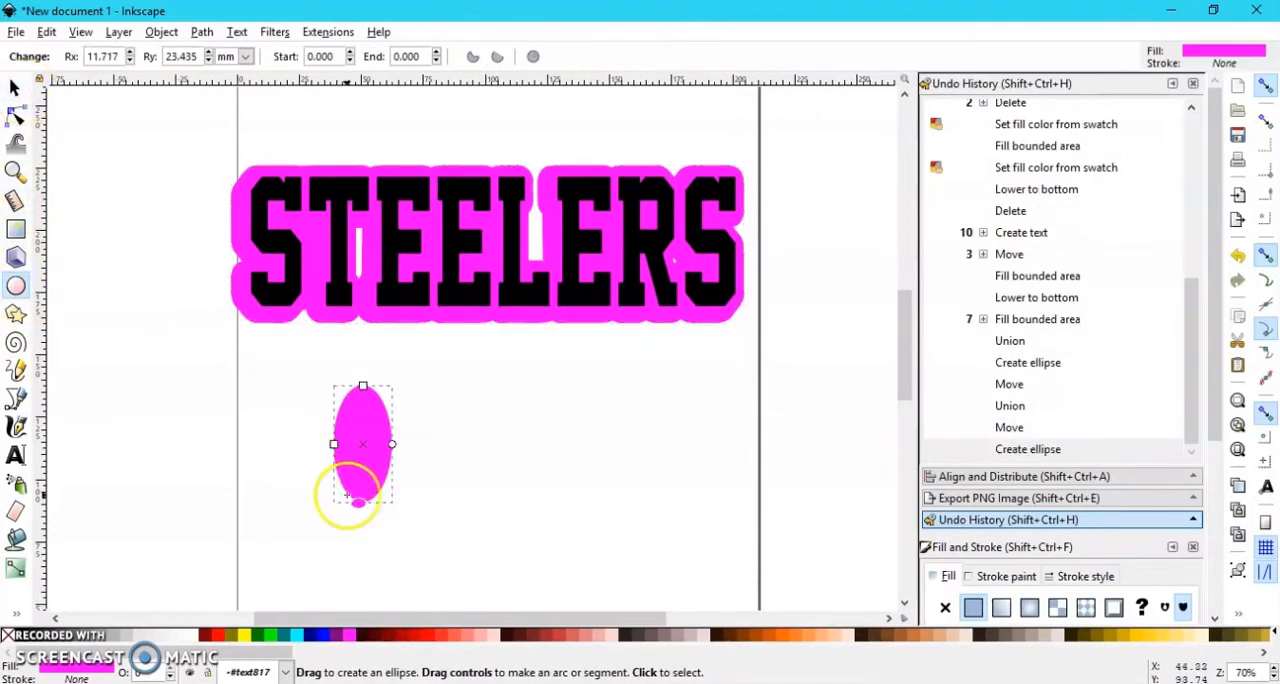
pyautogui.click(10, 87)
pyautogui.moveTo(345, 410); pyautogui.dragTo(362, 246)
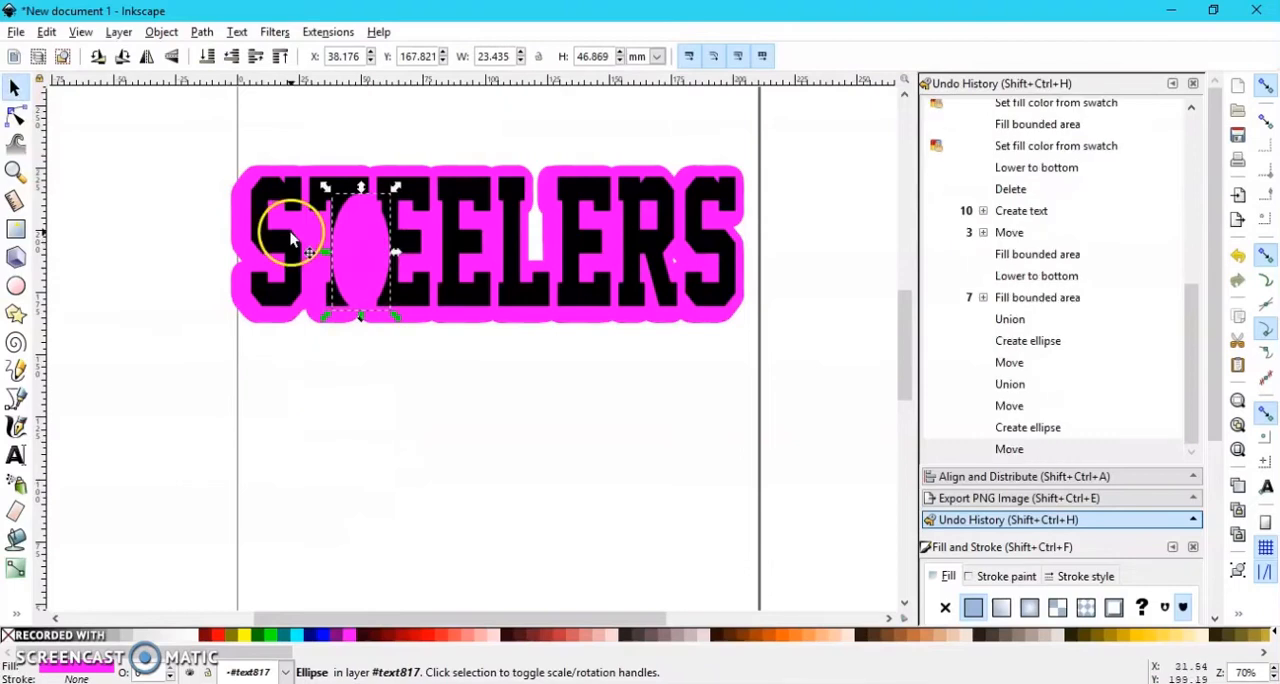
# Step: Unite the ellipse between the T and first E with the magenta outline using Union
pyautogui.keyDown('shift'); pyautogui.click(241, 178); pyautogui.keyUp('shift')
pyautogui.click(202, 31)
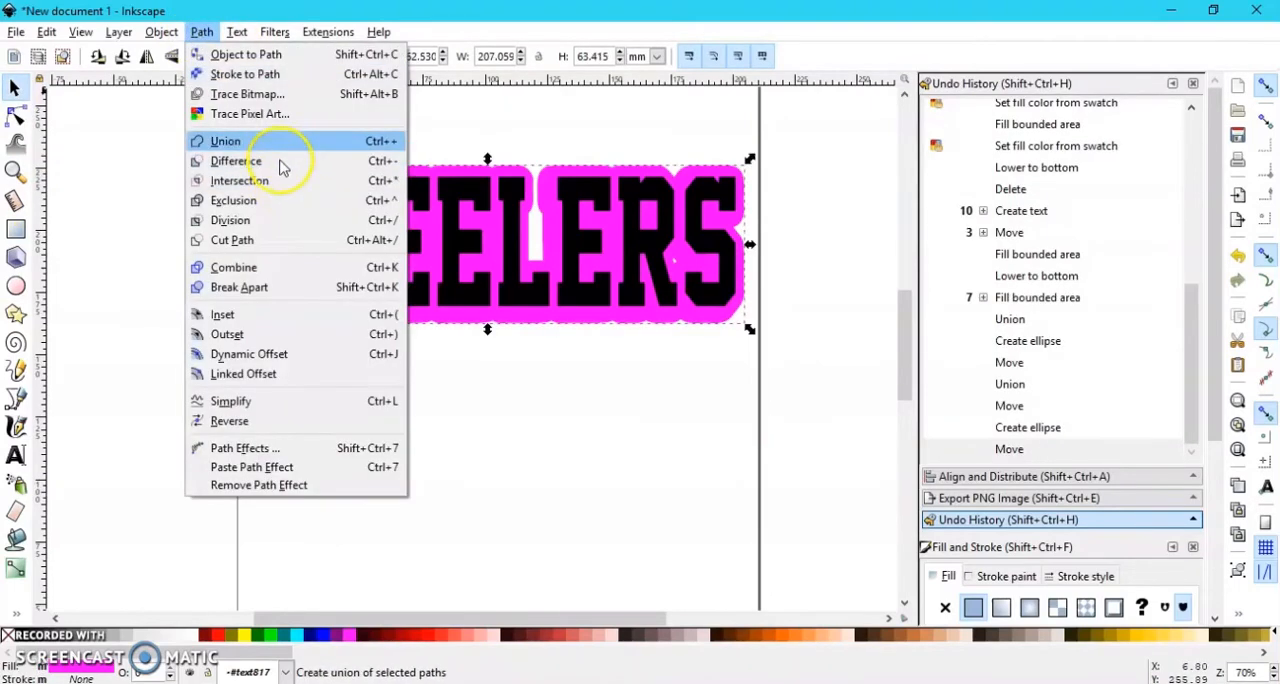
pyautogui.click(245, 137)
# Step: Draw a magenta ellipse about 31 by 41 mm and place it over the gap between the R and last S
pyautogui.click(15, 286)
pyautogui.moveTo(556, 420); pyautogui.dragTo(633, 521)
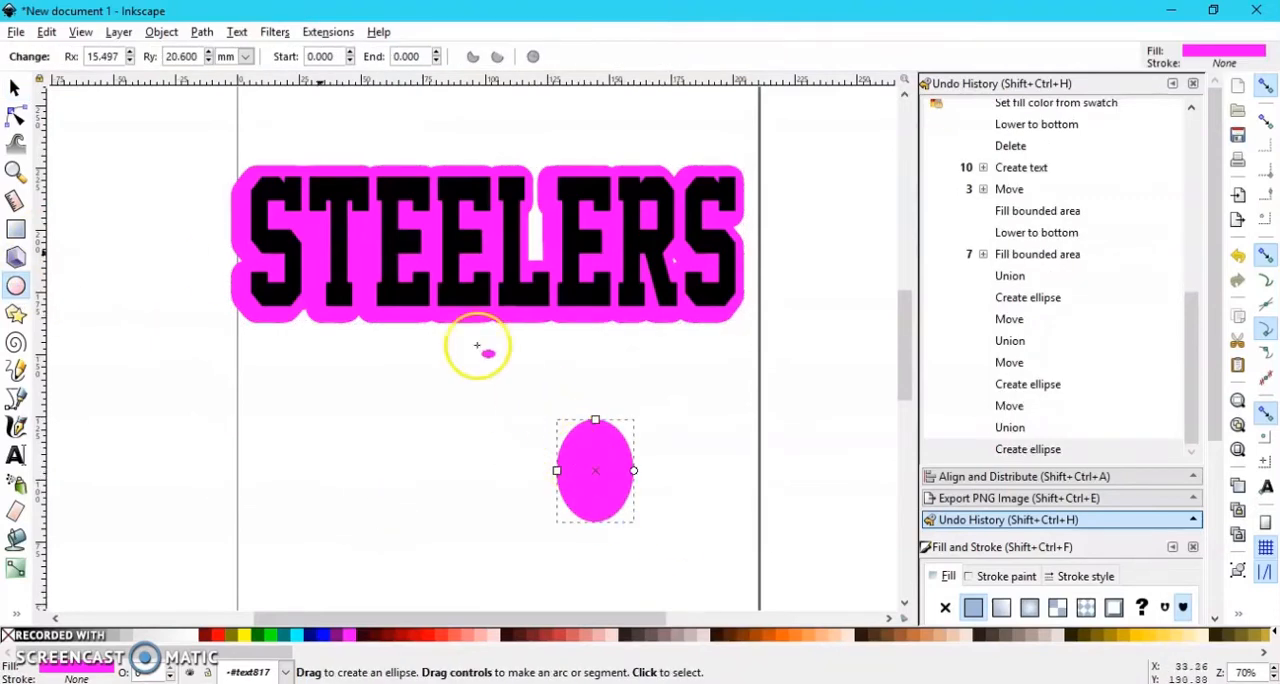
pyautogui.click(18, 90)
pyautogui.moveTo(600, 486); pyautogui.dragTo(688, 258)
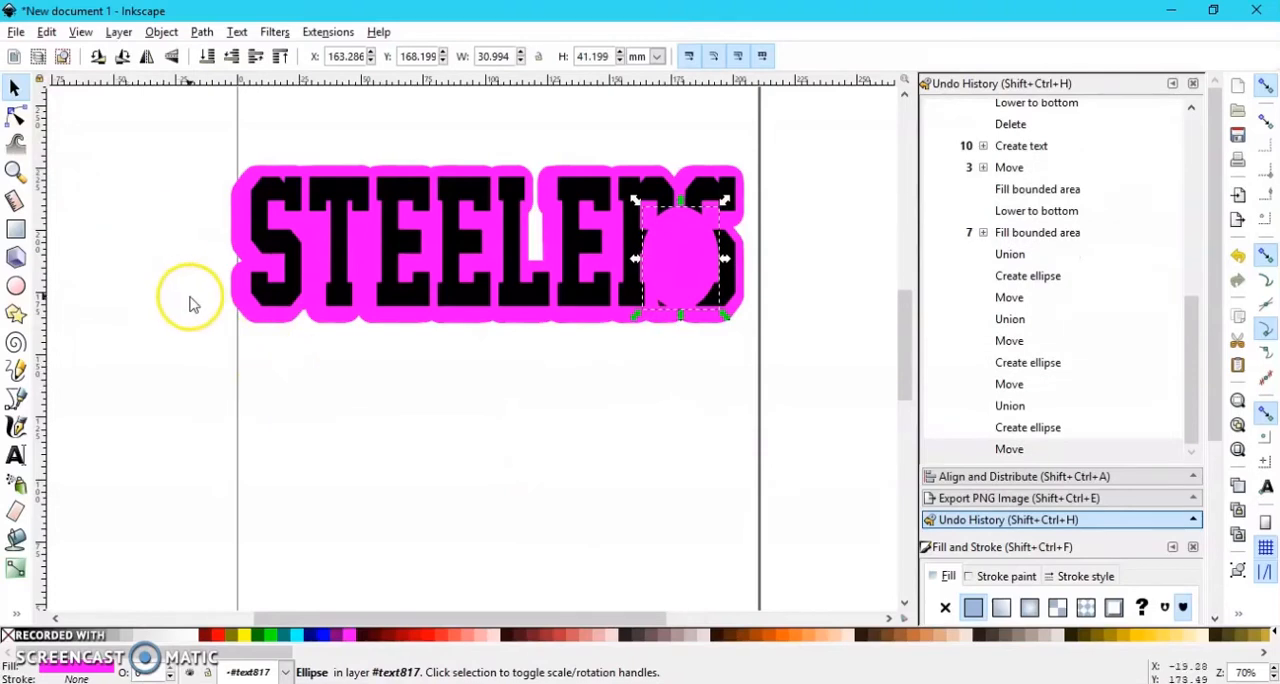
# Step: Unite the ellipse between the R and last S with the magenta outline and shift the outline slightly right
pyautogui.keyDown('shift'); pyautogui.click(240, 302); pyautogui.keyUp('shift')
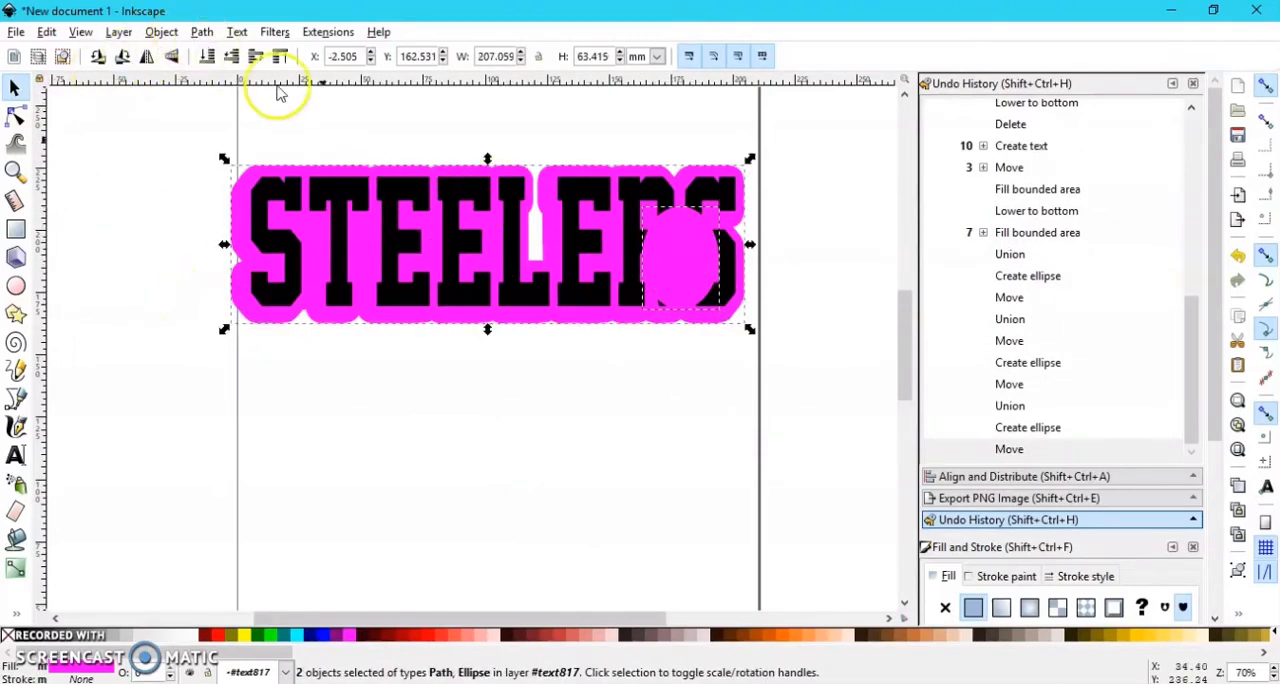
pyautogui.click(201, 31)
pyautogui.click(252, 139)
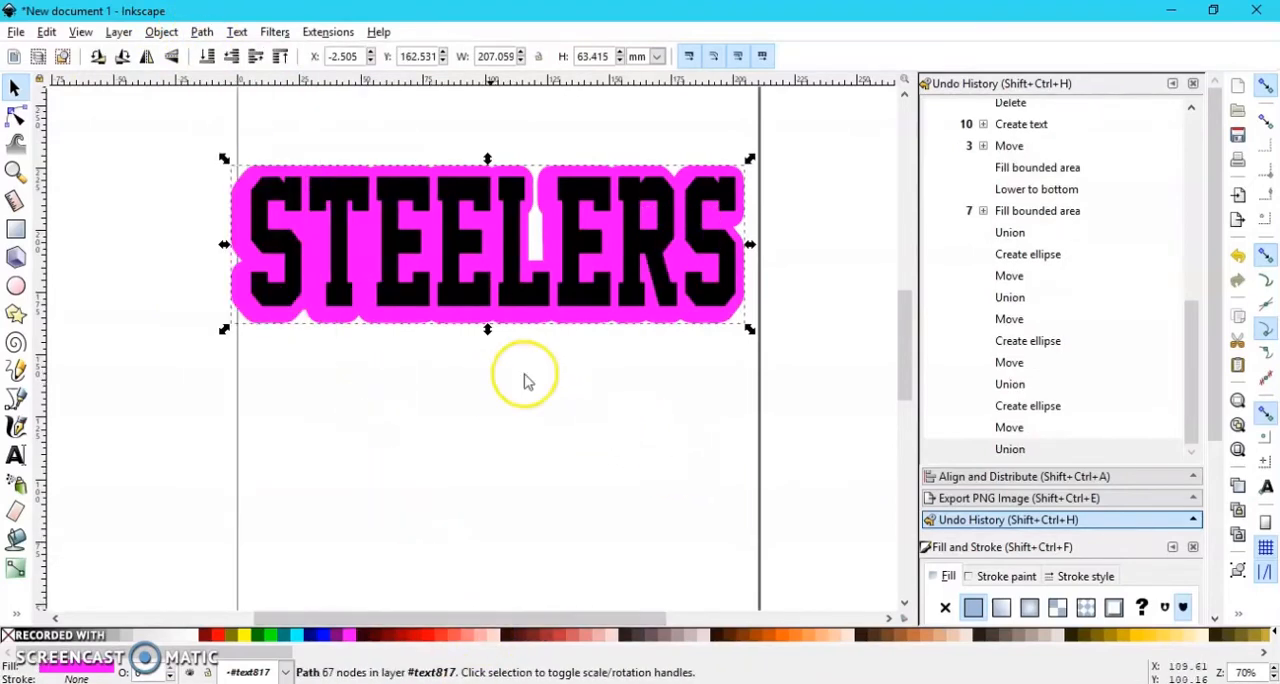
pyautogui.moveTo(449, 306)
pyautogui.mouseDown()
pyautogui.moveTo(474, 412)
pyautogui.moveTo(457, 300)
pyautogui.moveTo(460, 320)
pyautogui.moveTo(451, 314)
pyautogui.mouseUp()
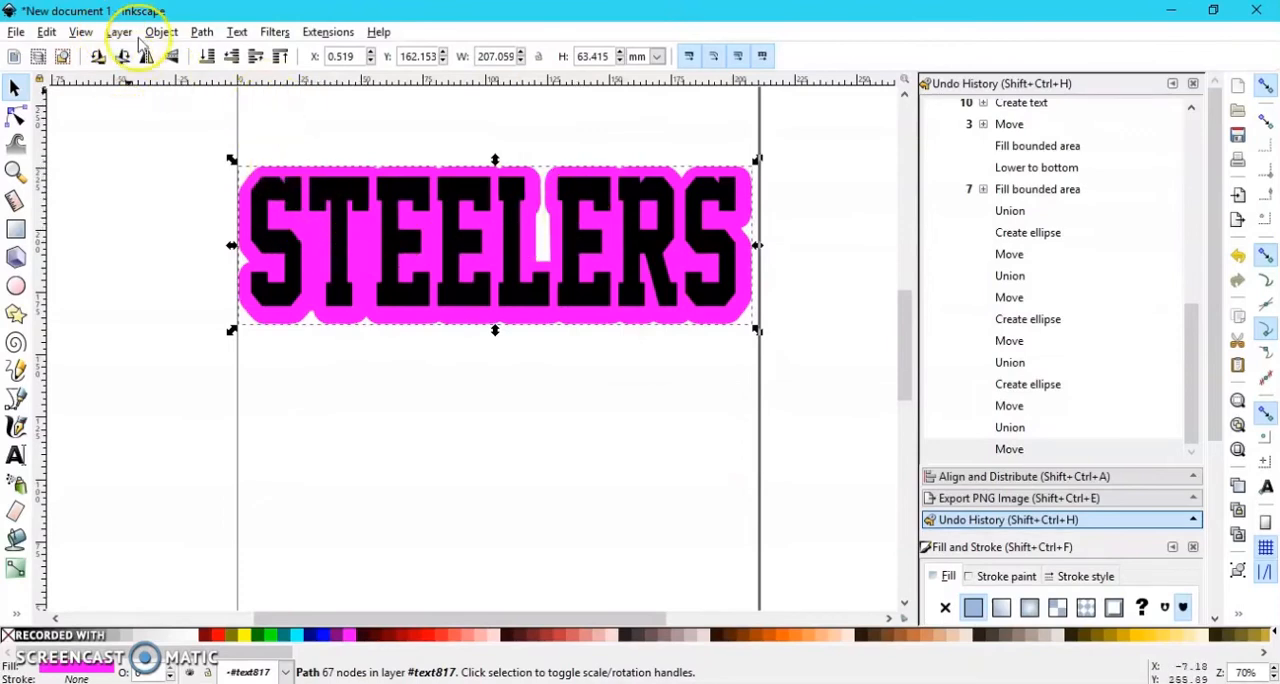
# Step: Delete the merged magenta outline and fill the first S and T using Paint Bucket with a 42.91 pt growth
pyautogui.press('Delete')
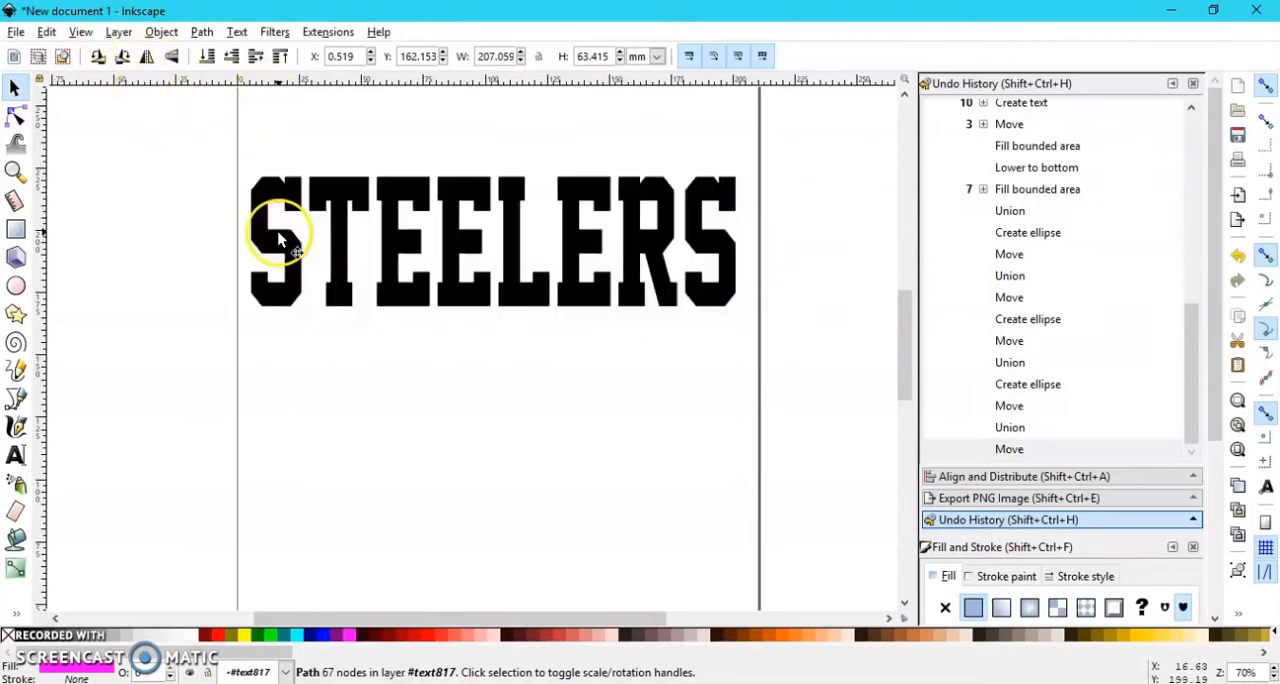
pyautogui.click(17, 539)
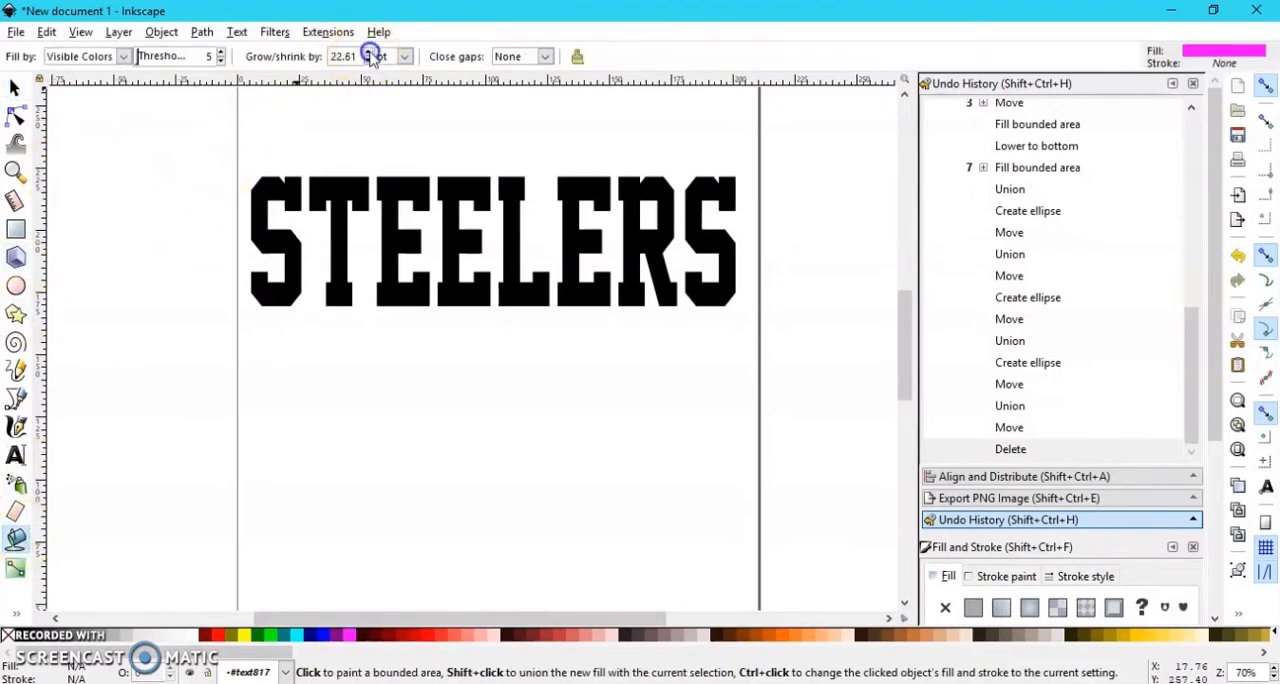
pyautogui.click(271, 185)
pyautogui.click(332, 188)
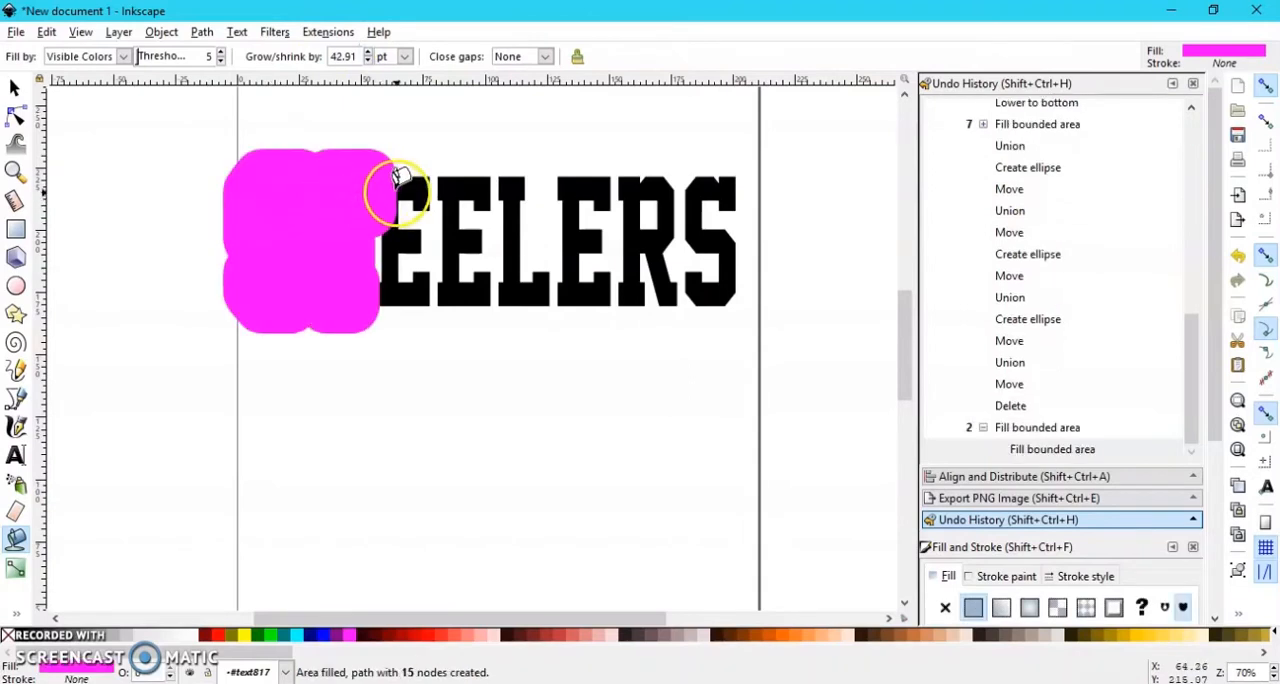
# Step: Try to fill the first E with the 42.91 pt magenta offset and remove each attempted fill
pyautogui.click(408, 178)
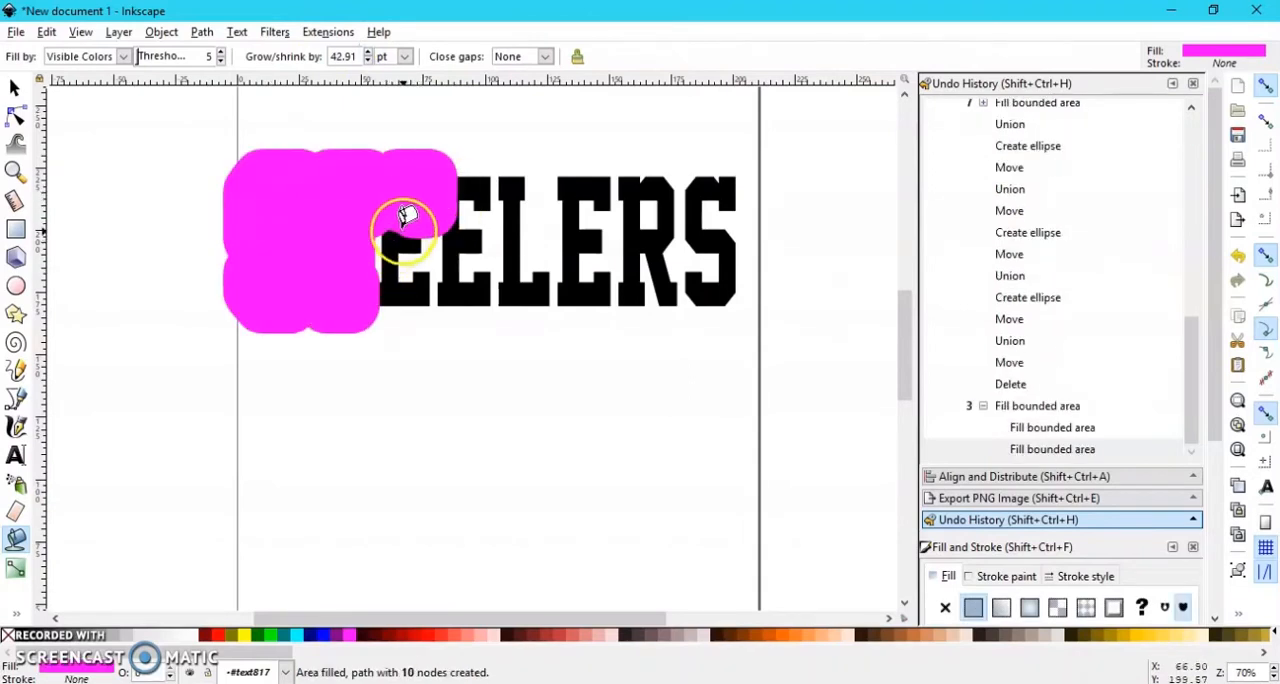
pyautogui.click(48, 32)
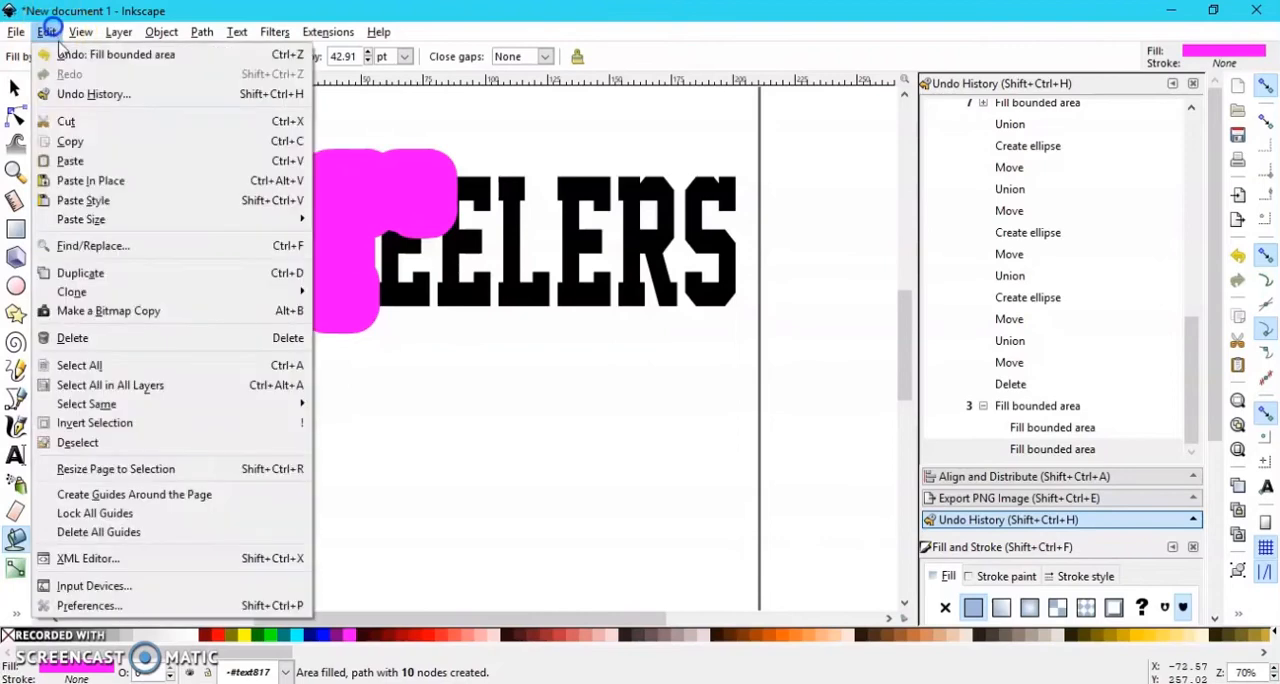
pyautogui.click(86, 51)
pyautogui.click(405, 230)
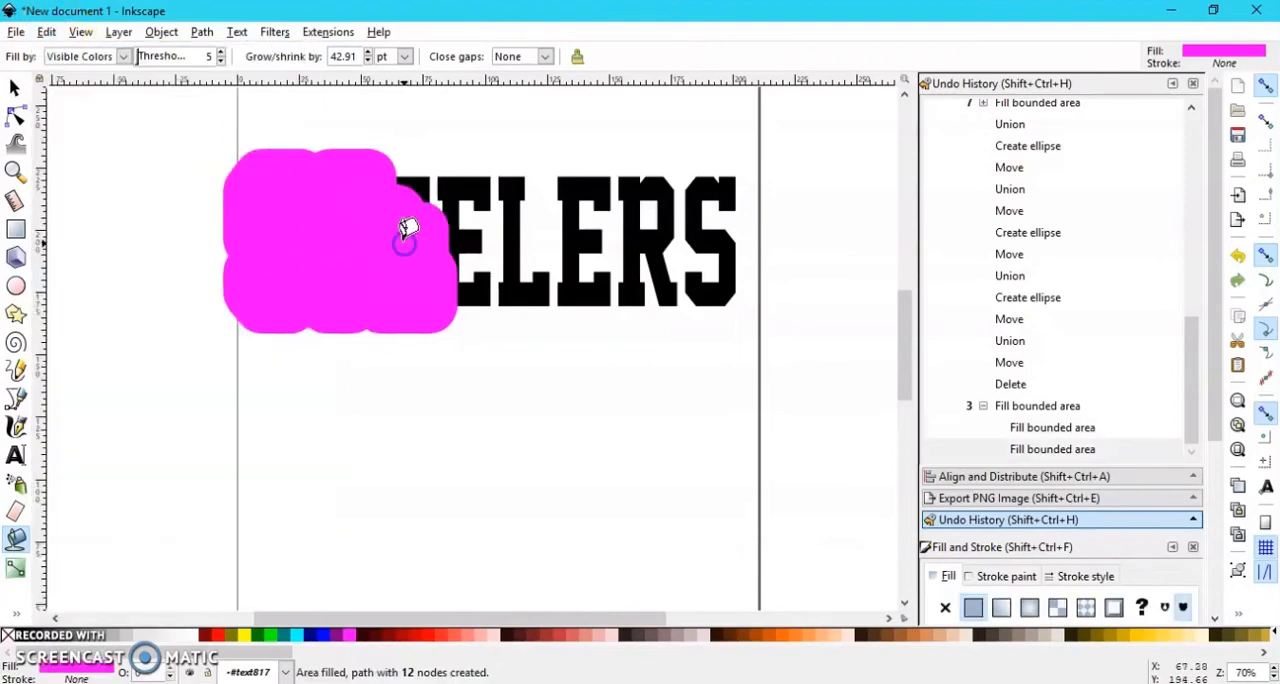
pyautogui.press('Delete')
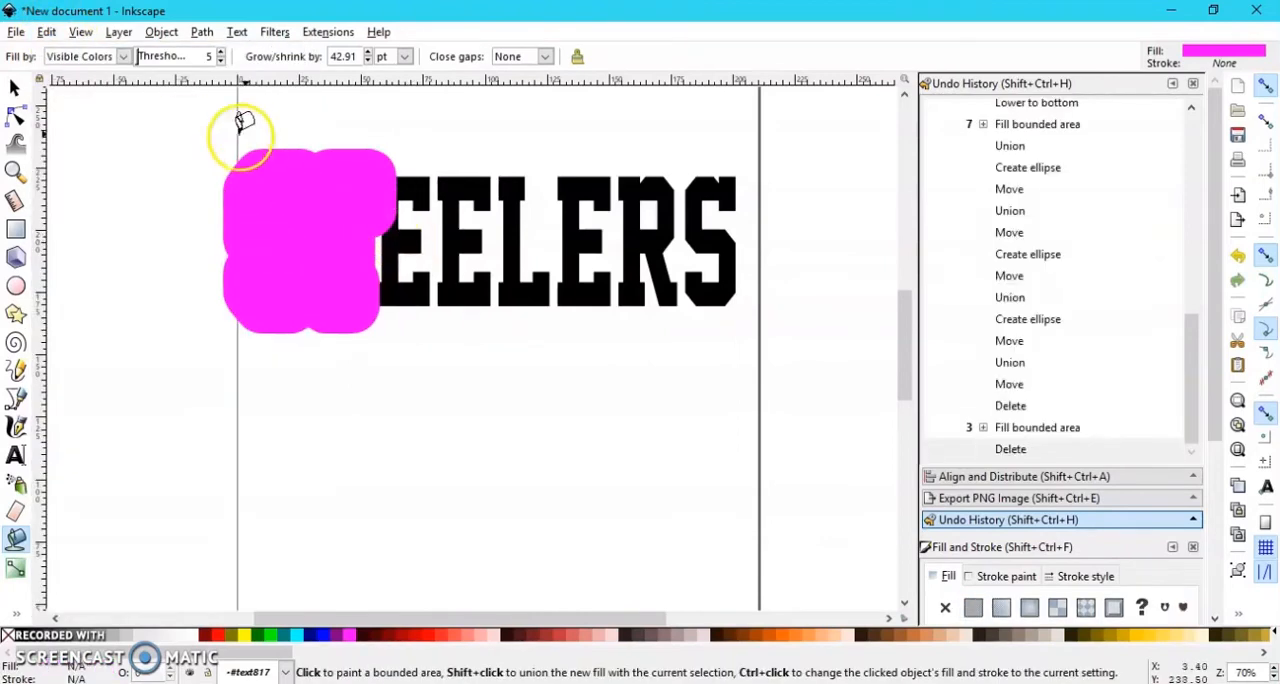
pyautogui.click(404, 196)
pyautogui.click(404, 186)
pyautogui.press('Delete')
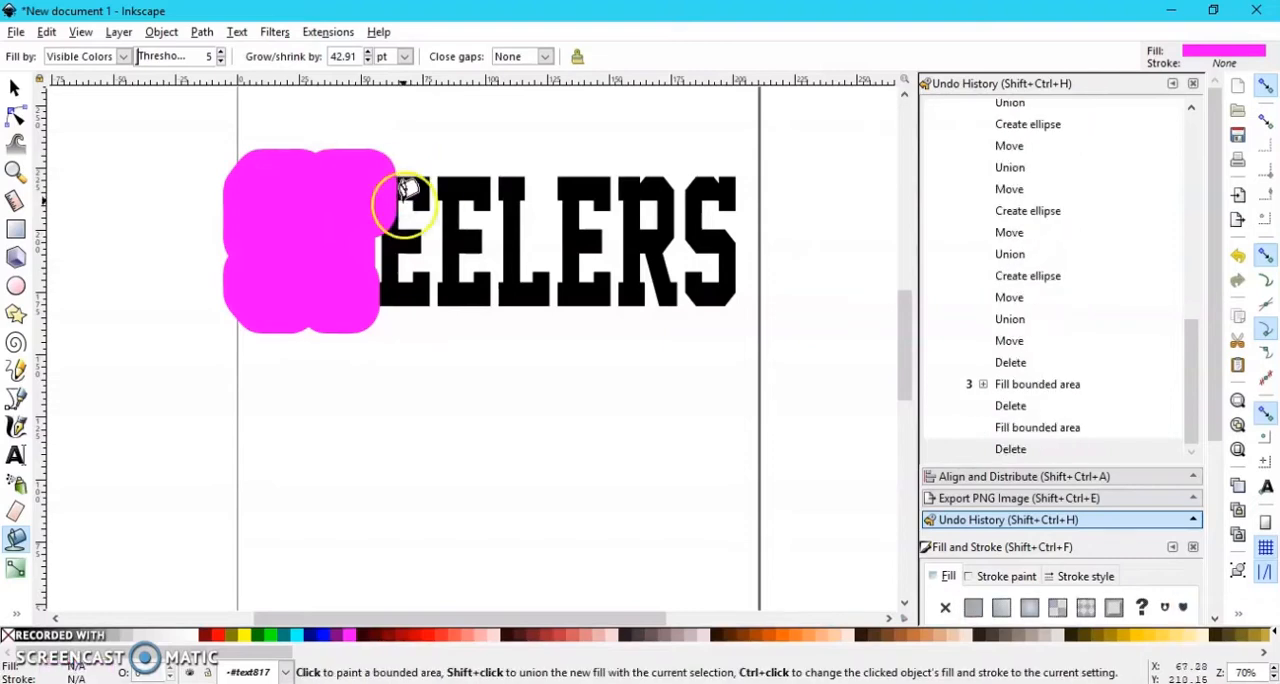
# Step: Lower the T's magenta offset fill to the bottom of the stacking order
pyautogui.click(14, 88)
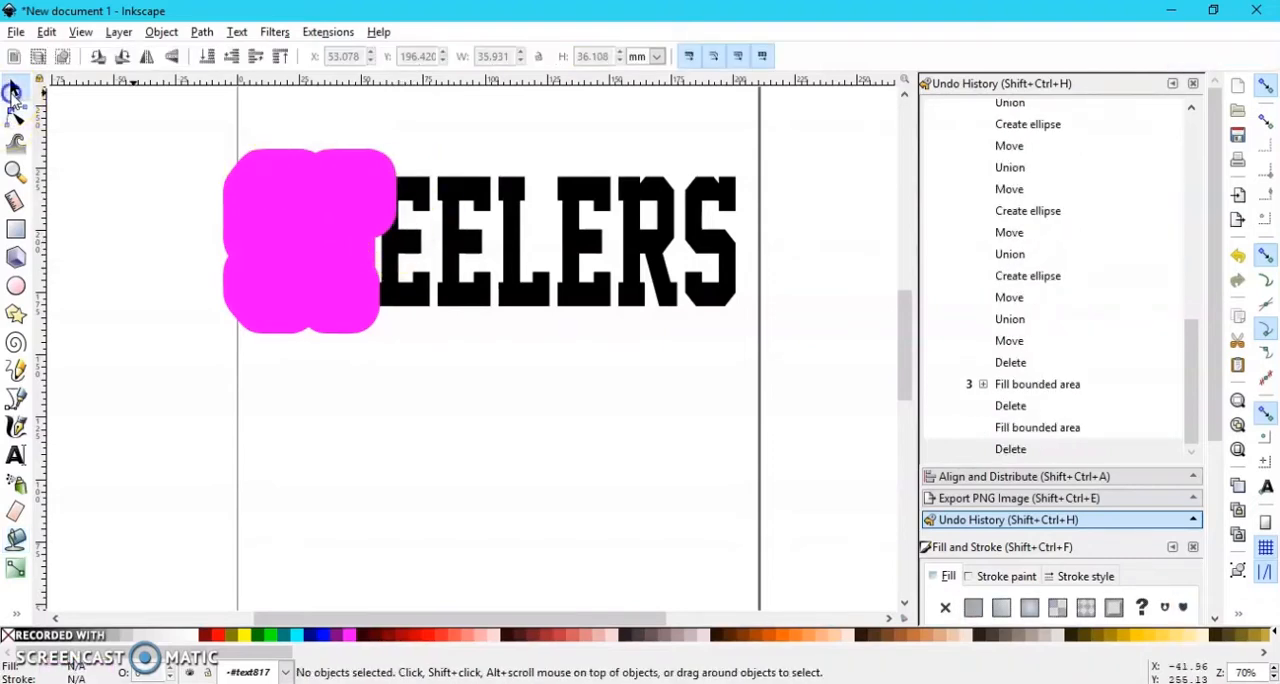
pyautogui.click(362, 182)
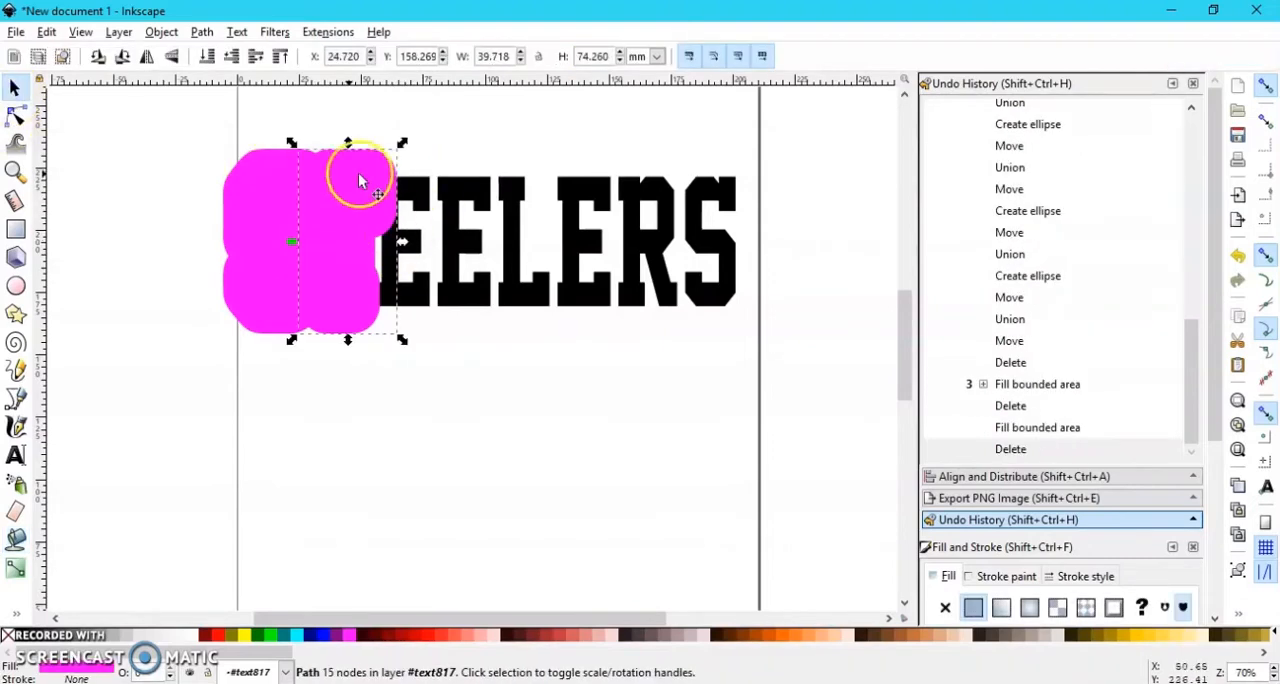
pyautogui.click(206, 57)
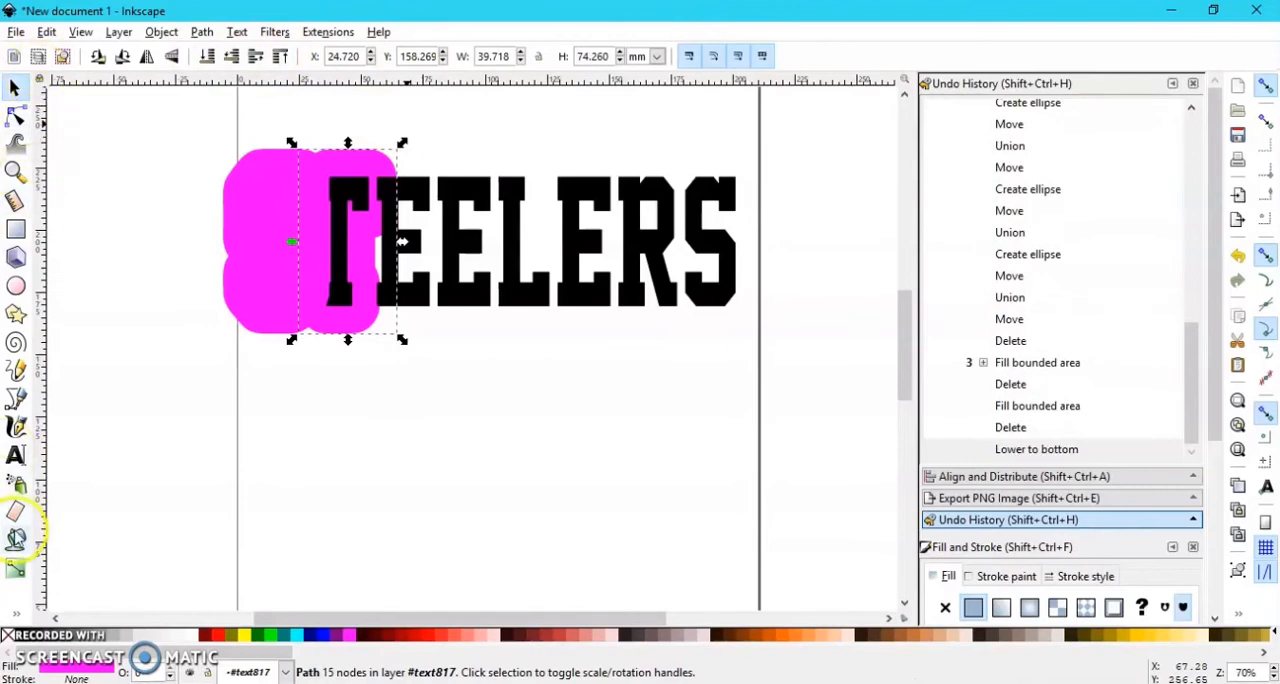
# Step: Fill the first E and the L with the 42.91 pt magenta offset, removing the attempted fill on the third E
pyautogui.click(14, 537)
pyautogui.click(420, 188)
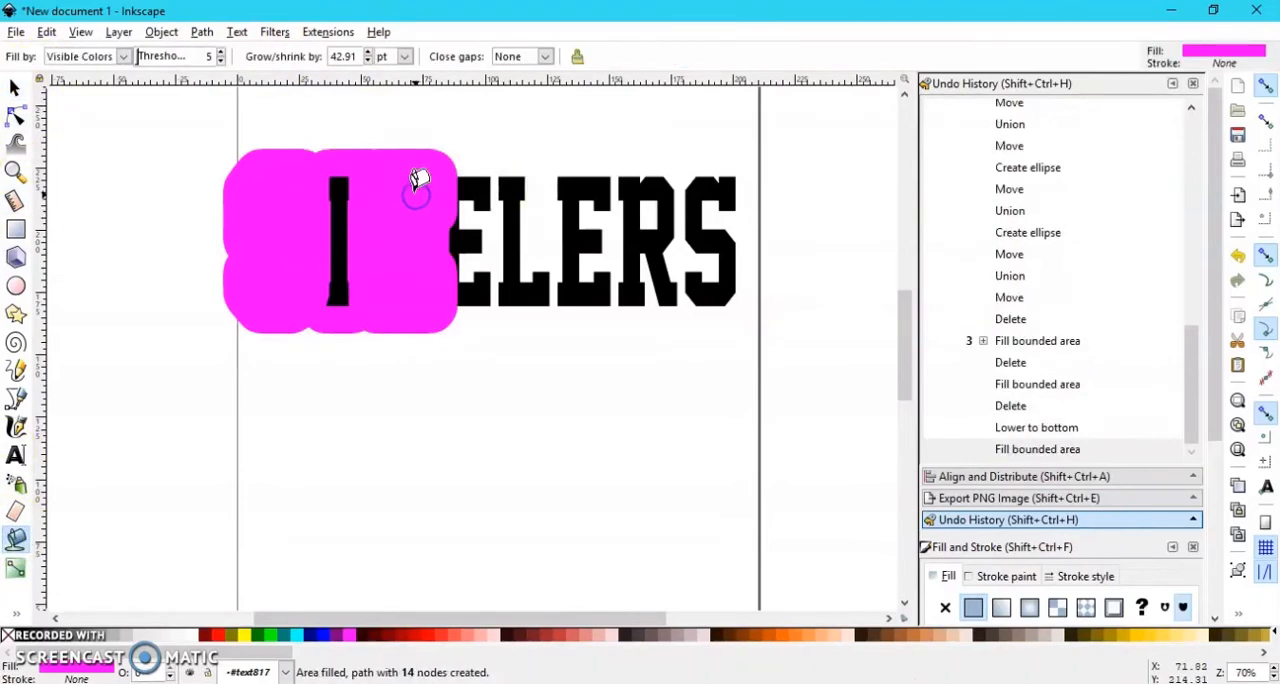
pyautogui.click(511, 194)
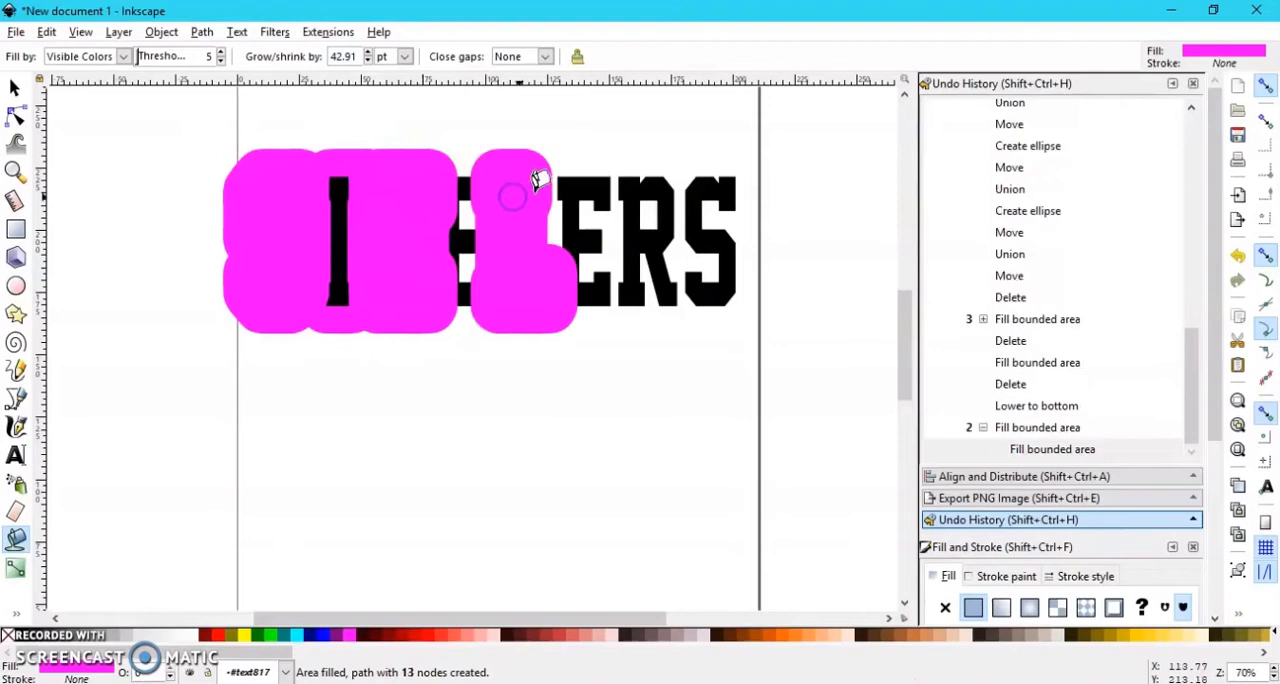
pyautogui.click(572, 175)
pyautogui.press('Delete')
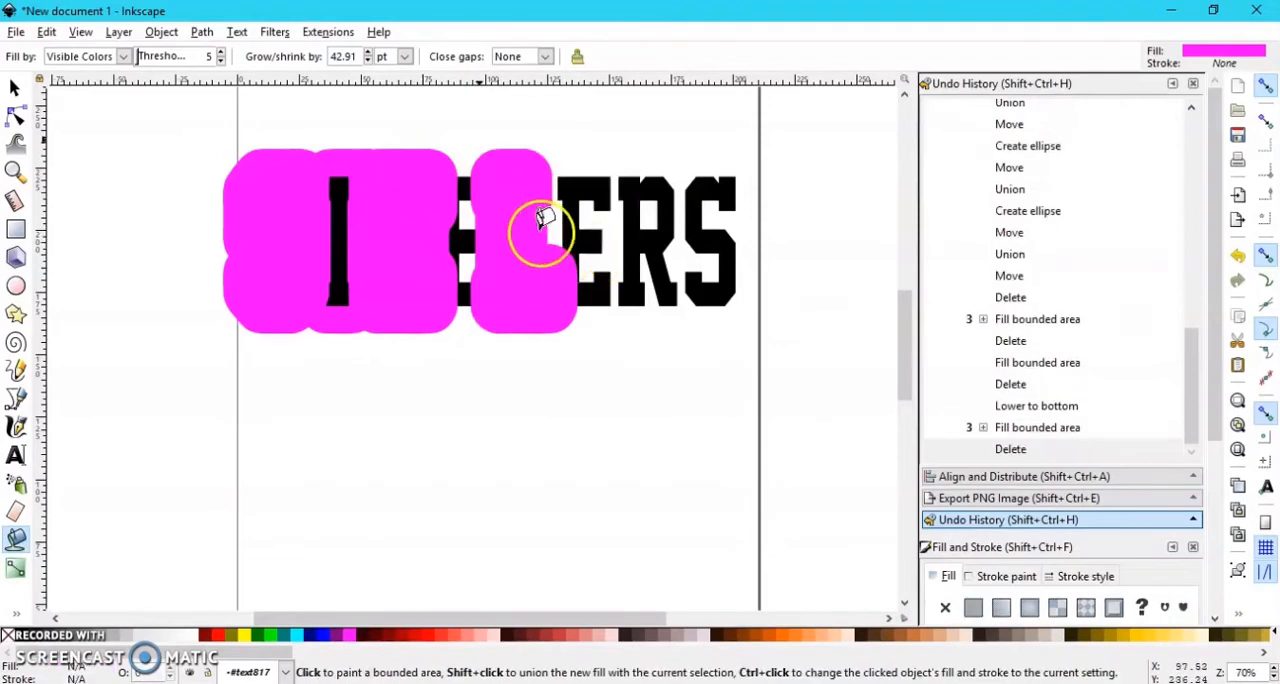
# Step: Lower the L's magenta offset fill to the bottom of the stacking order
pyautogui.click(14, 88)
pyautogui.click(518, 238)
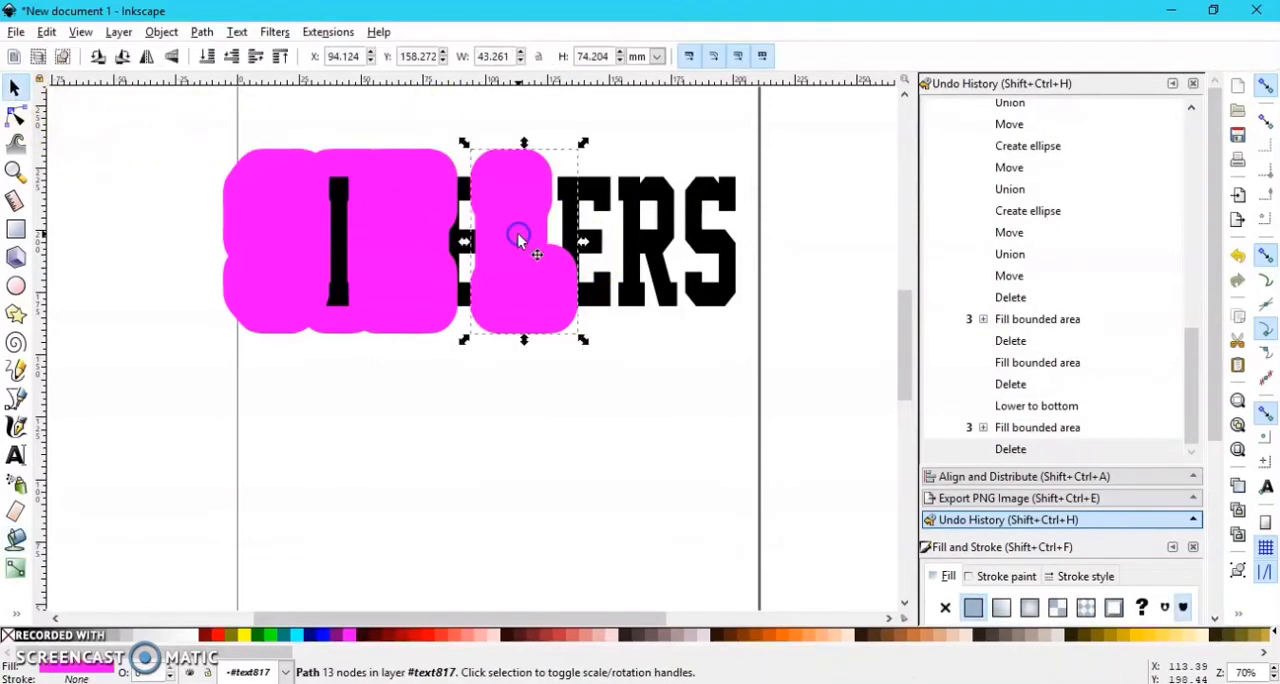
pyautogui.click(203, 57)
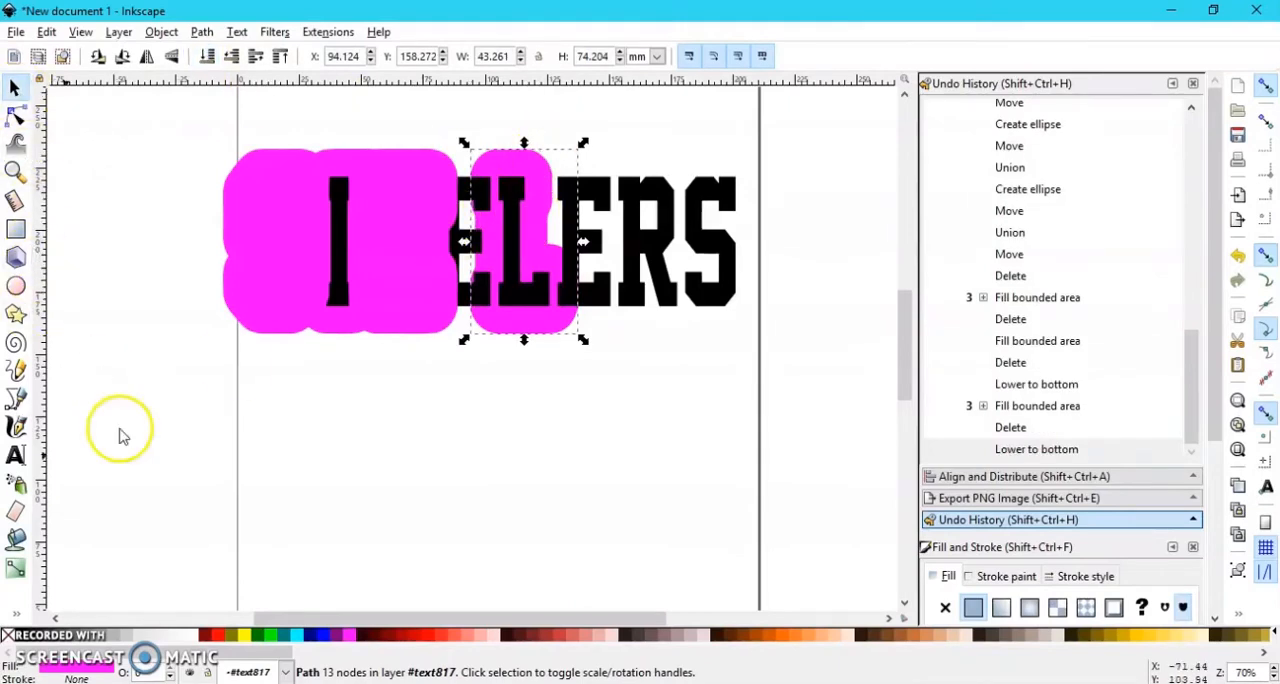
# Step: Fill the third E with the 42.91 pt magenta offset and lower the fill to the bottom
pyautogui.click(17, 540)
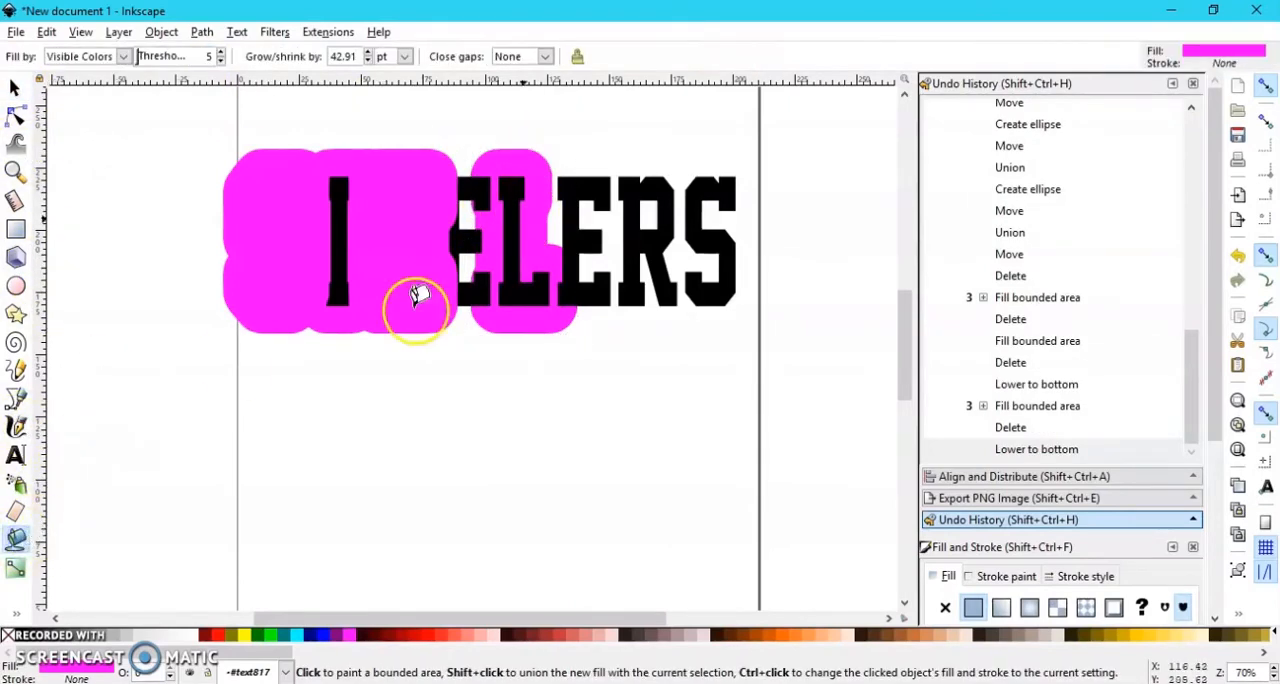
pyautogui.click(588, 181)
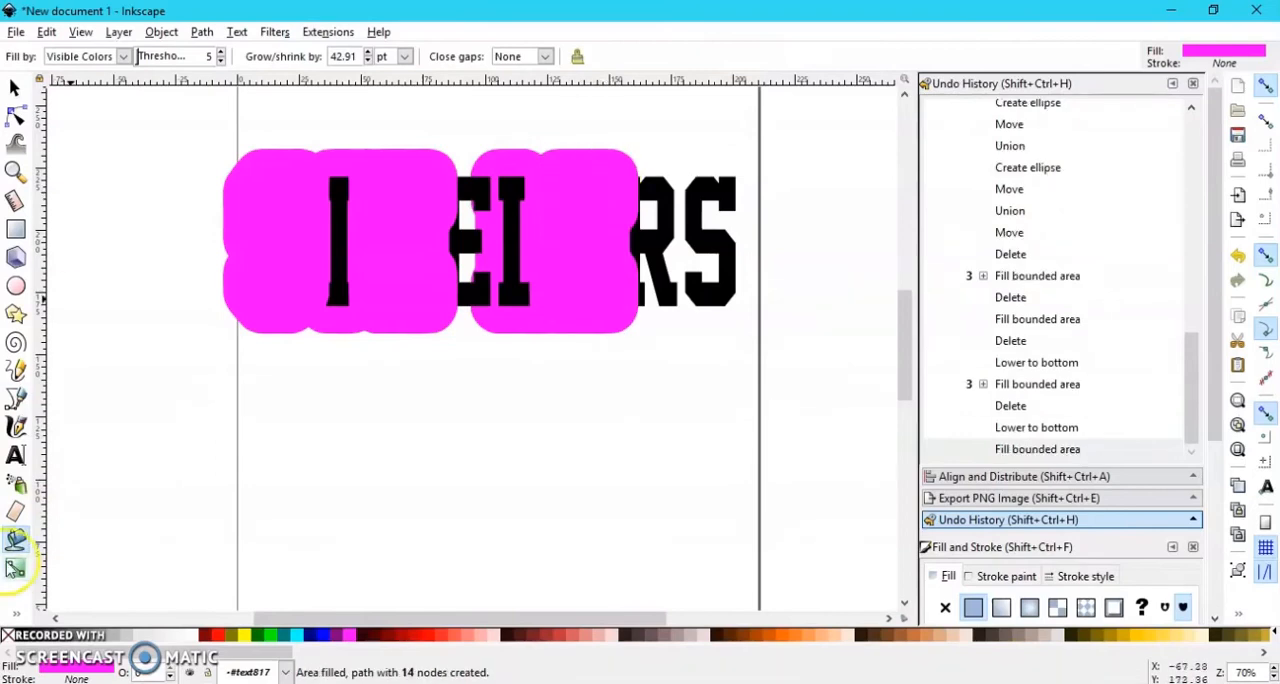
pyautogui.click(14, 88)
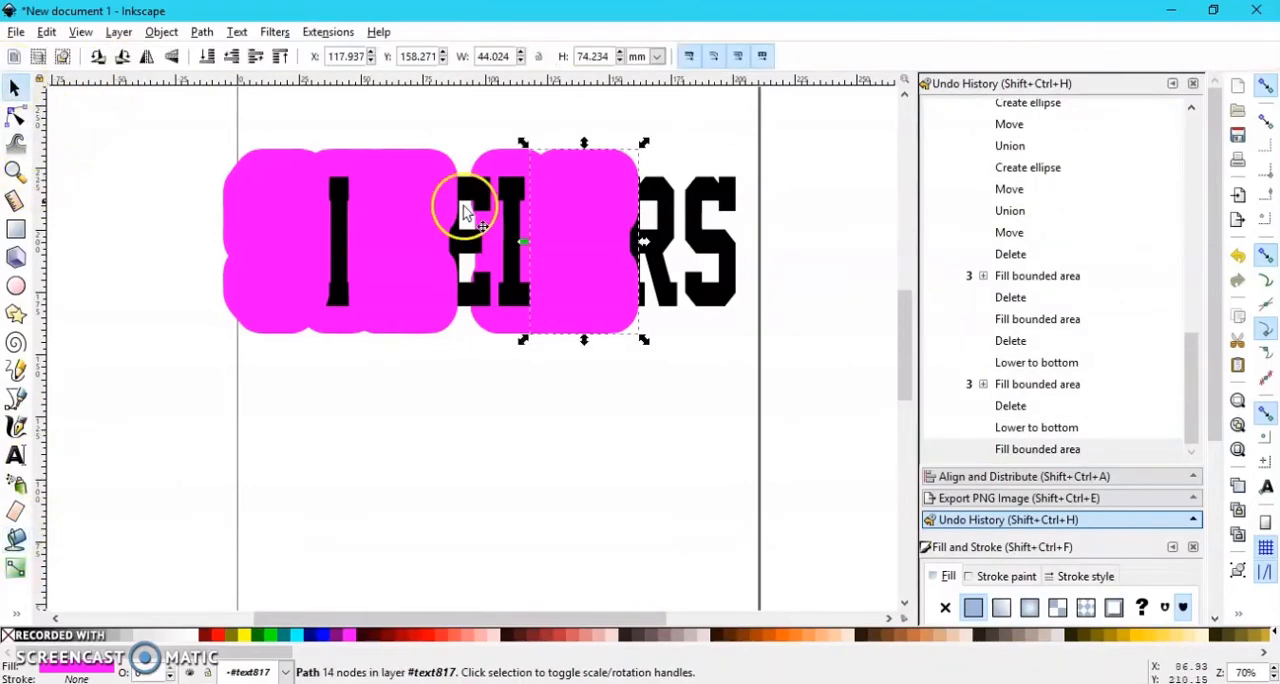
pyautogui.click(207, 57)
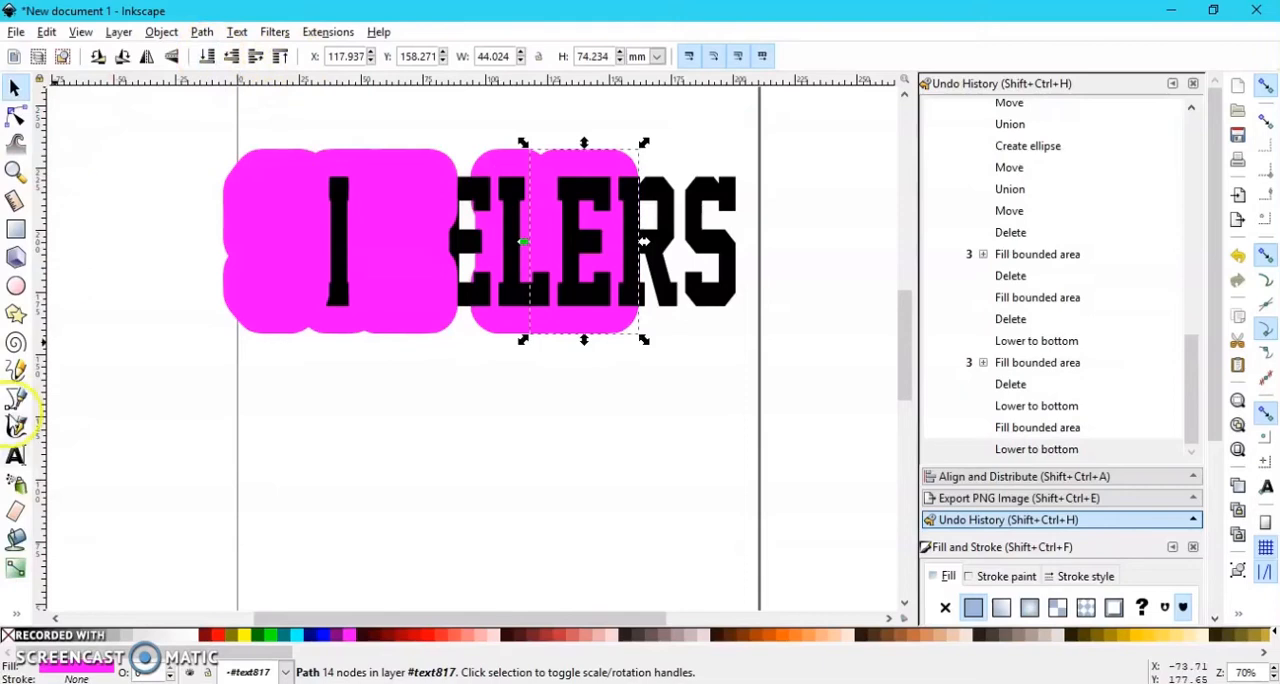
# Step: Fill the R with the 42.91 pt magenta offset and lower the fills of the R and first E to the bottom
pyautogui.click(15, 539)
pyautogui.click(652, 186)
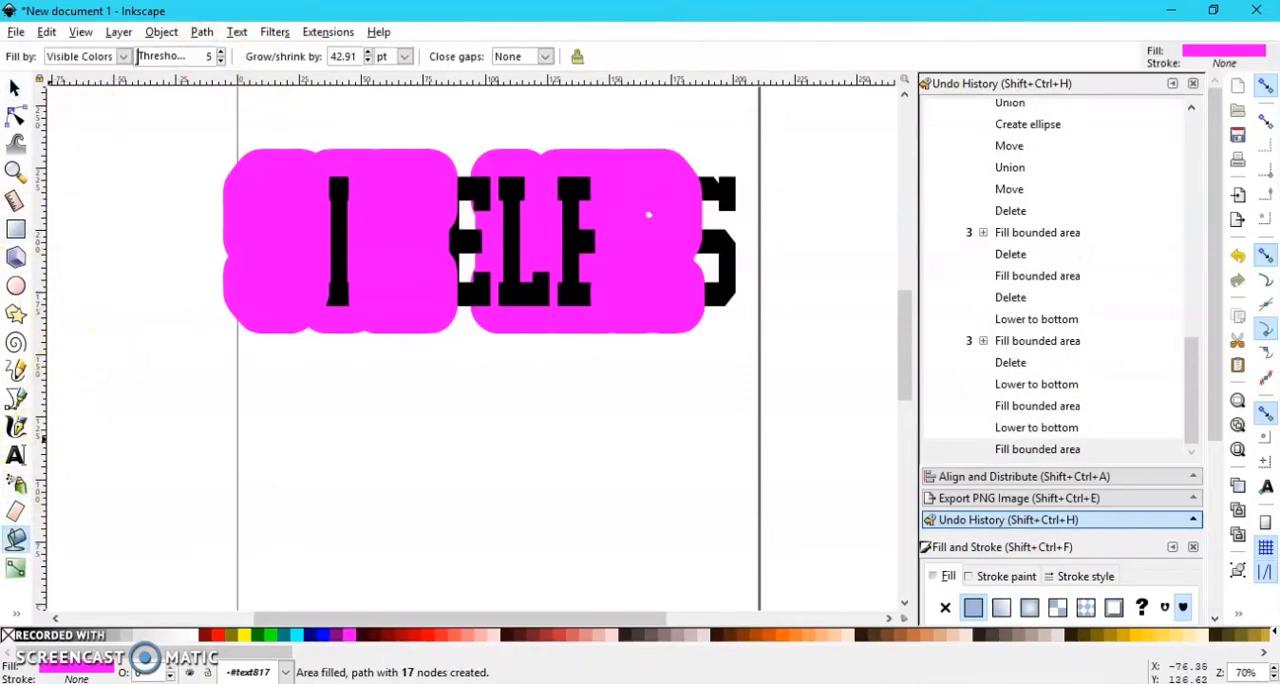
pyautogui.click(14, 88)
pyautogui.click(207, 56)
pyautogui.click(418, 193)
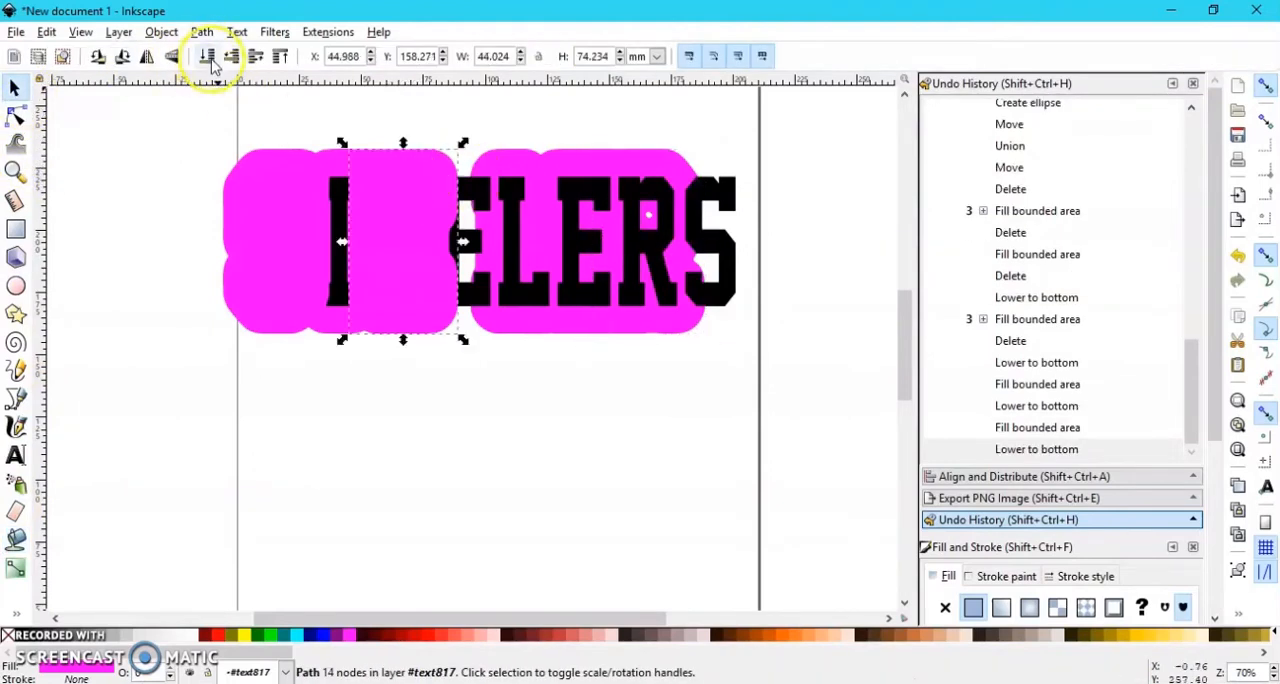
pyautogui.click(207, 56)
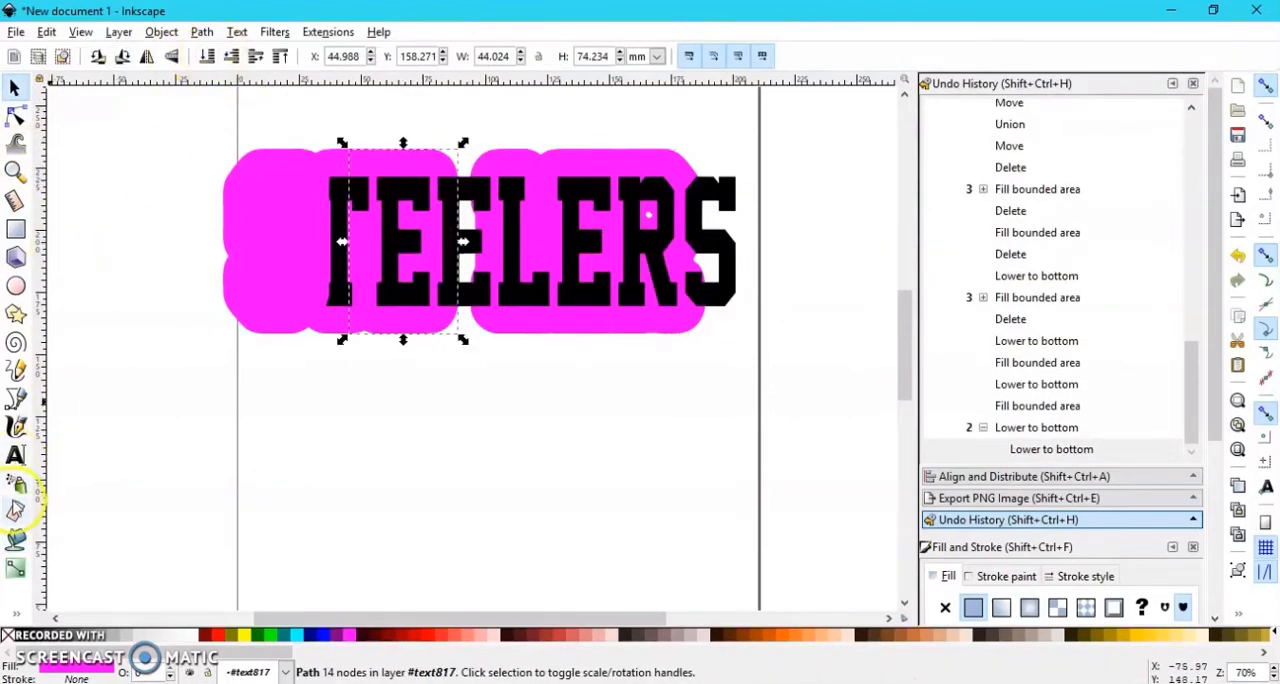
# Step: Fill the second E with the 42.91 pt magenta offset and lower its fill and the first S's fill to the bottom
pyautogui.click(16, 538)
pyautogui.click(477, 178)
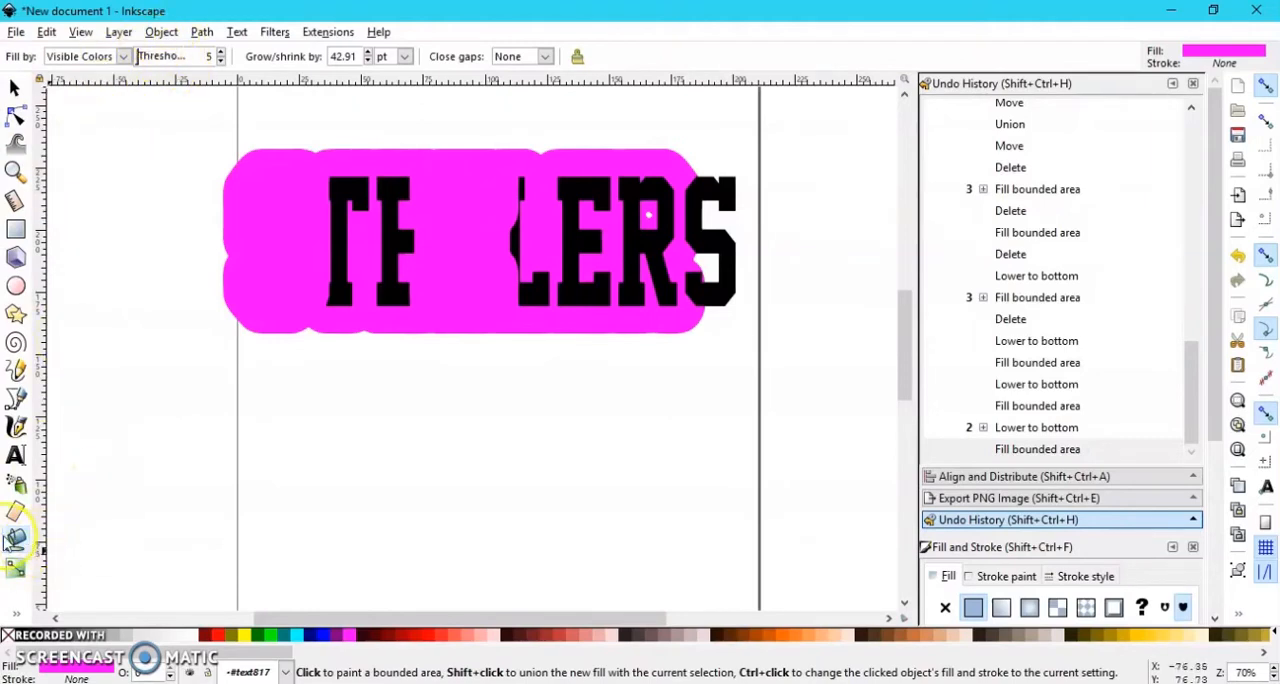
pyautogui.click(20, 84)
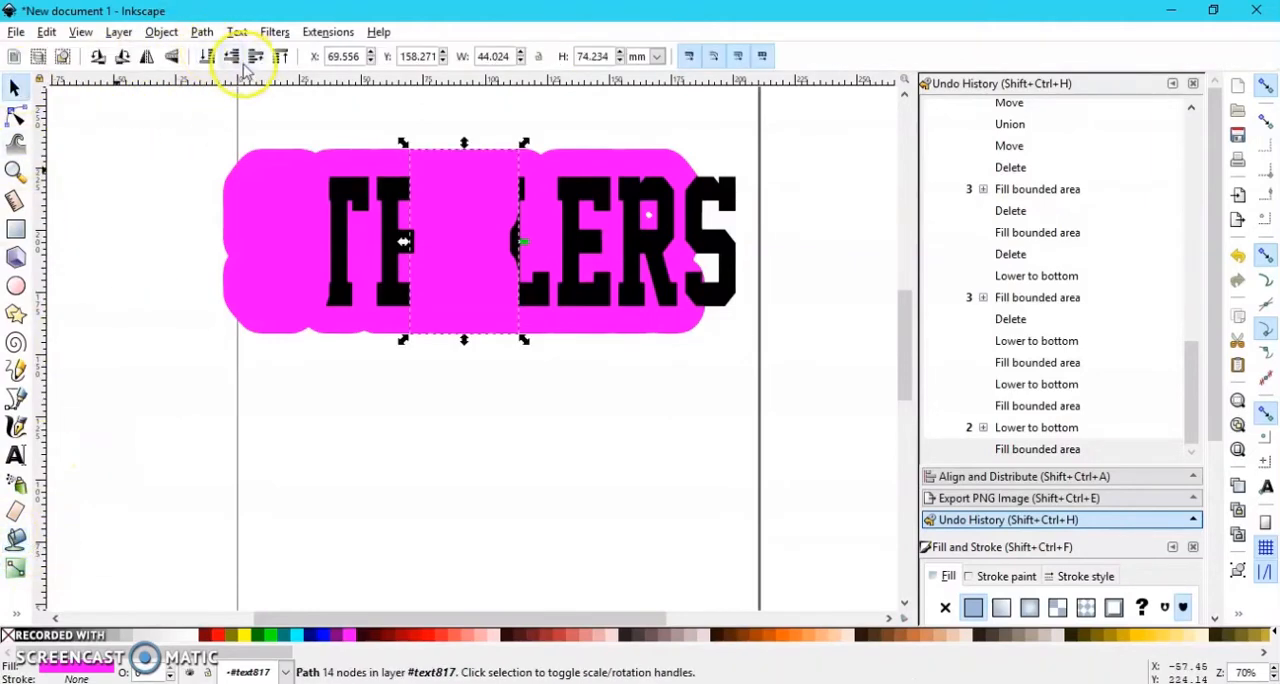
pyautogui.click(207, 57)
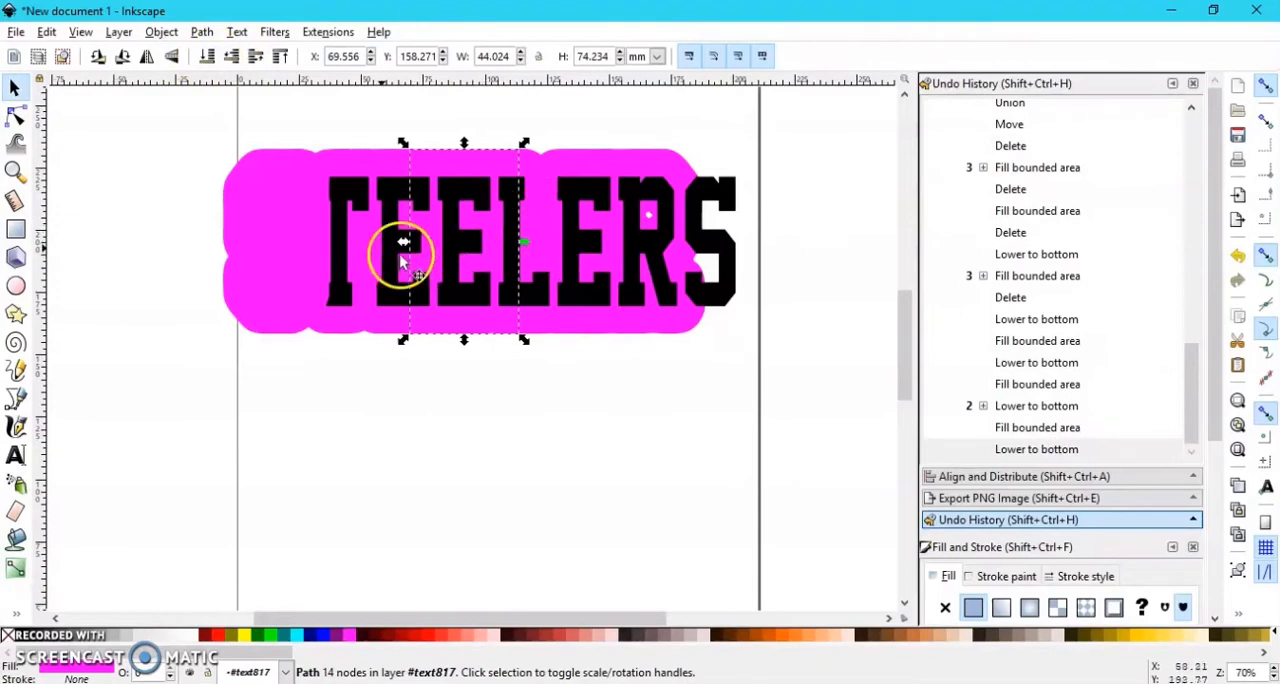
pyautogui.click(299, 238)
pyautogui.click(208, 57)
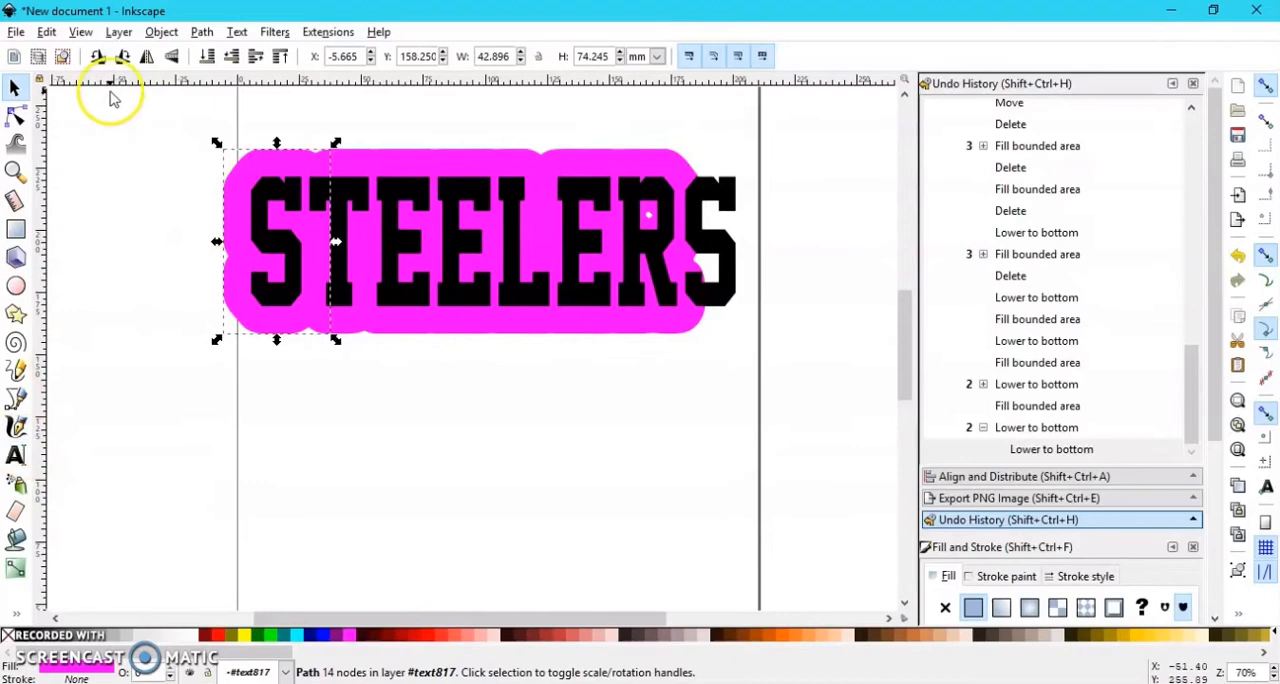
# Step: Set the Paint Bucket growth to -12.89 pt and fill the inside of the first S with a magenta inset
pyautogui.click(16, 538)
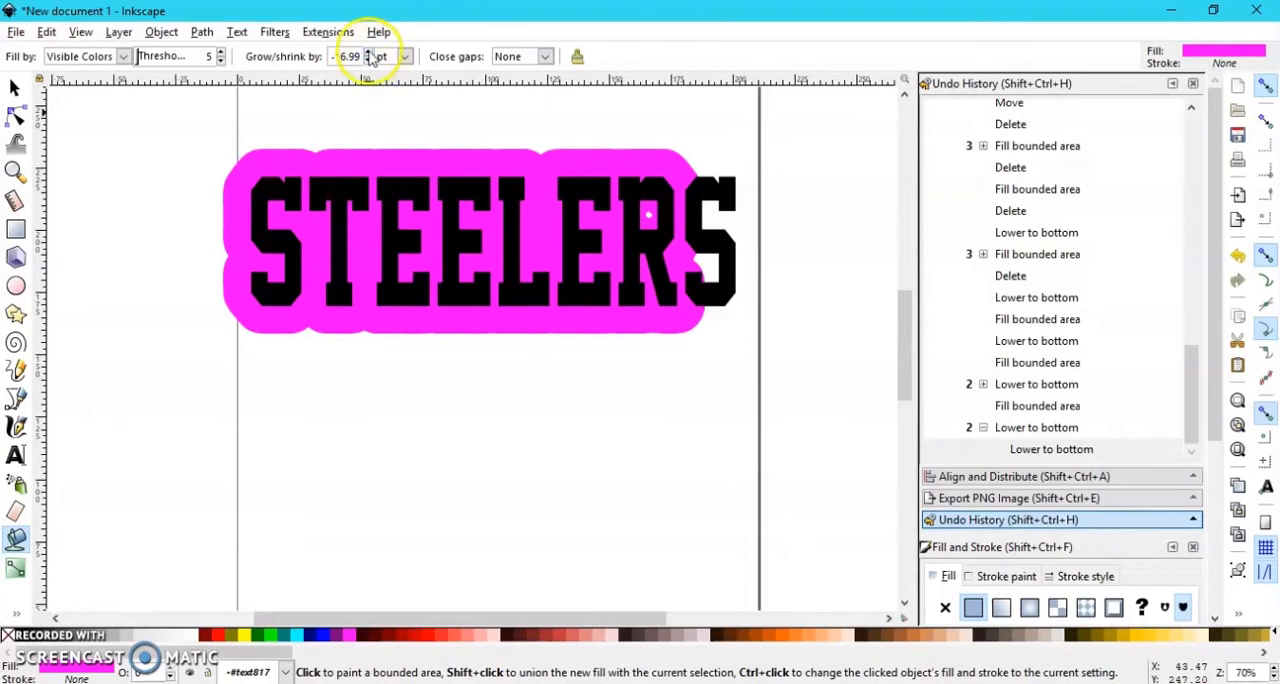
pyautogui.click(270, 165)
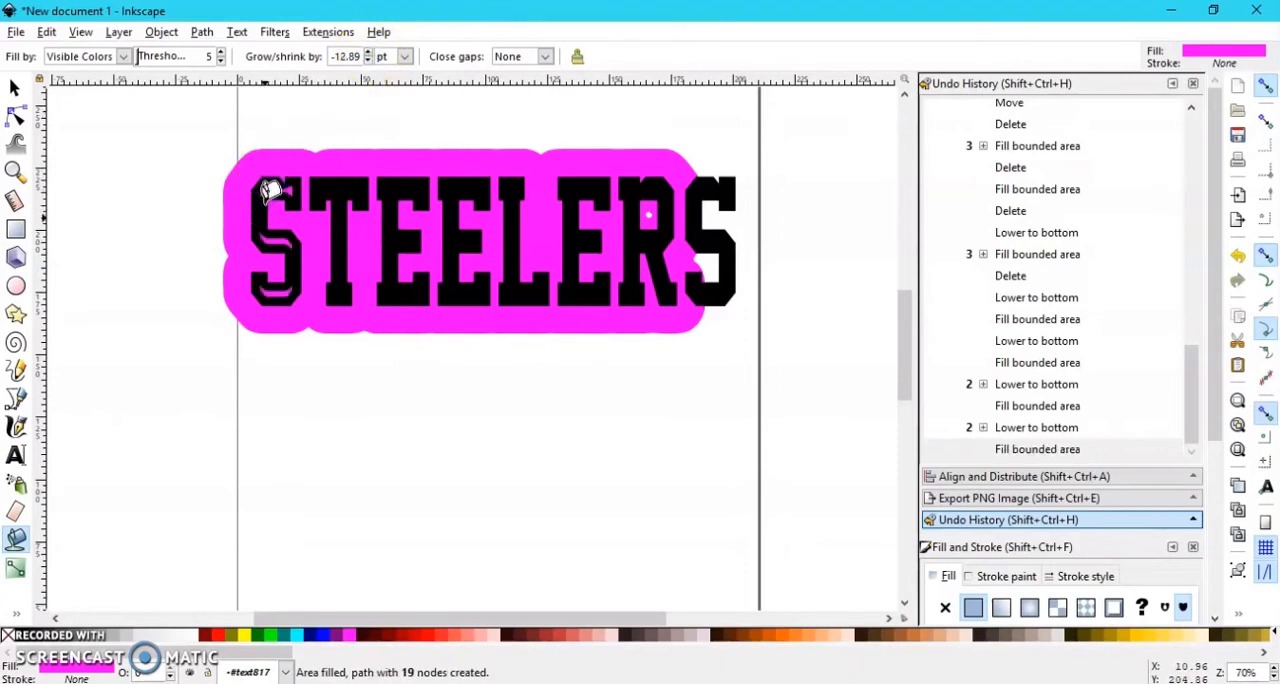
# Step: Undo the magenta inset fill inside the first S
pyautogui.click(81, 32)
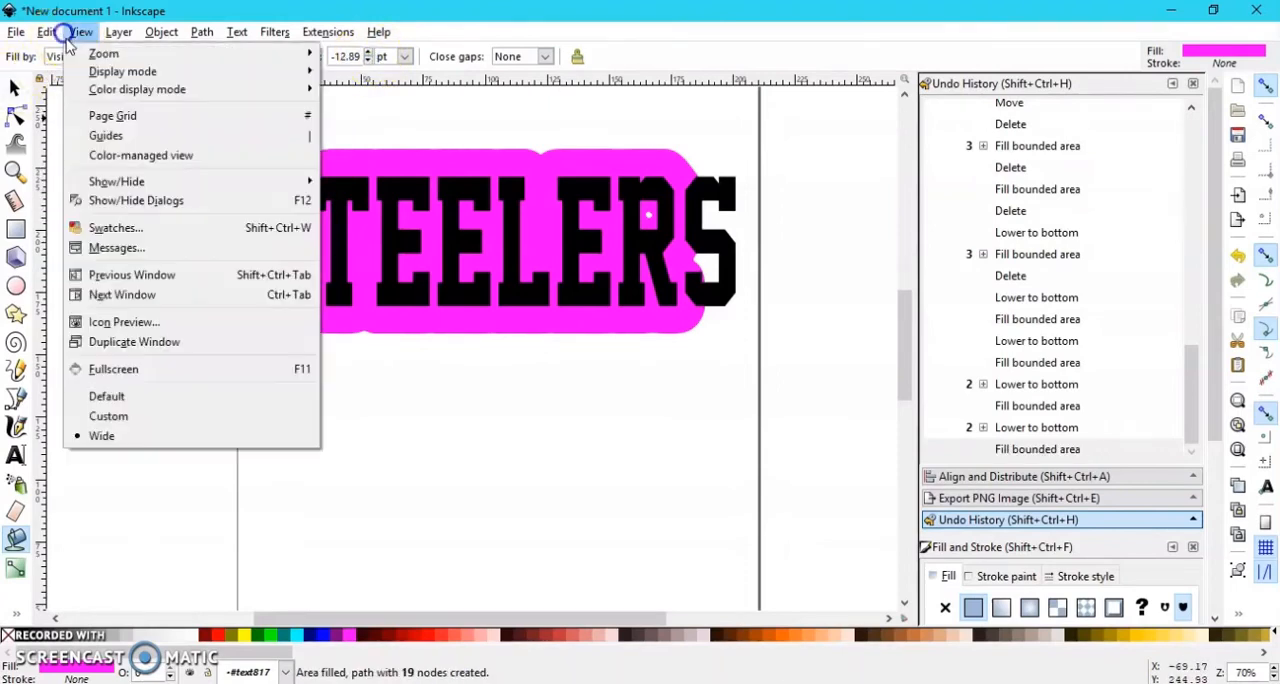
pyautogui.moveTo(46, 32)
pyautogui.click(69, 60)
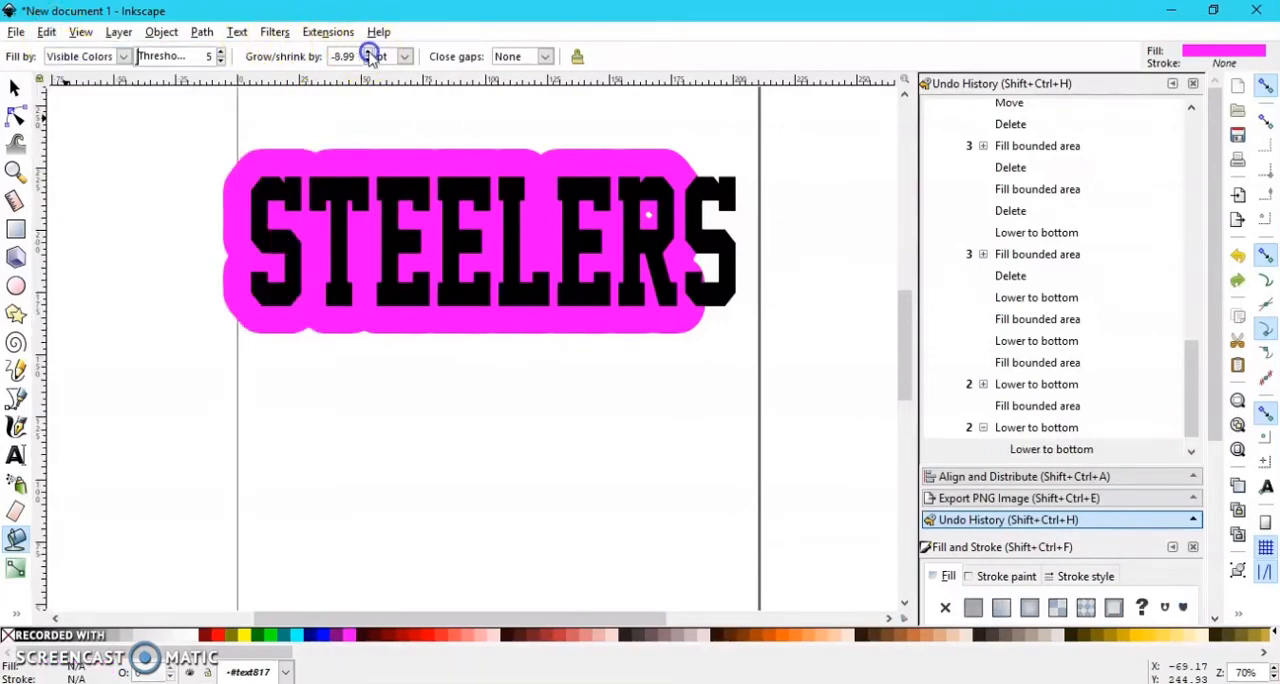
# Step: Fill the insides of the first S, the T and the first E with magenta insets at a growth of -8.09 pt
pyautogui.click(266, 184)
pyautogui.click(345, 205)
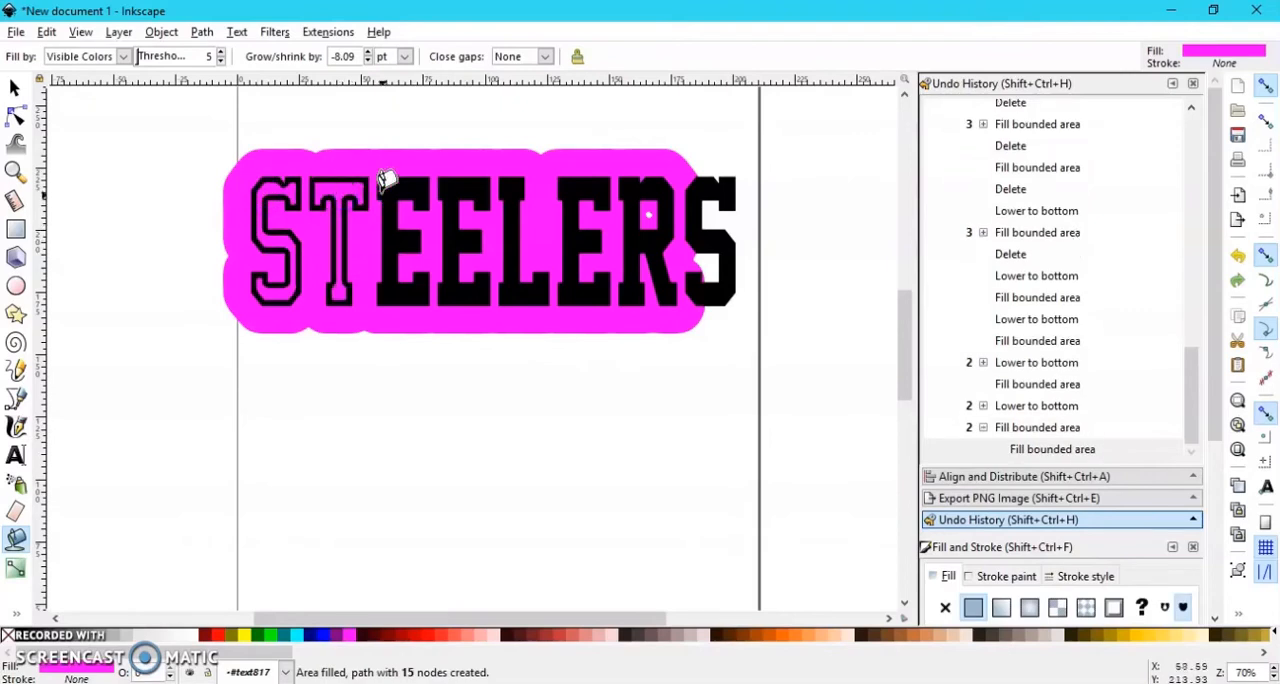
pyautogui.click(386, 181)
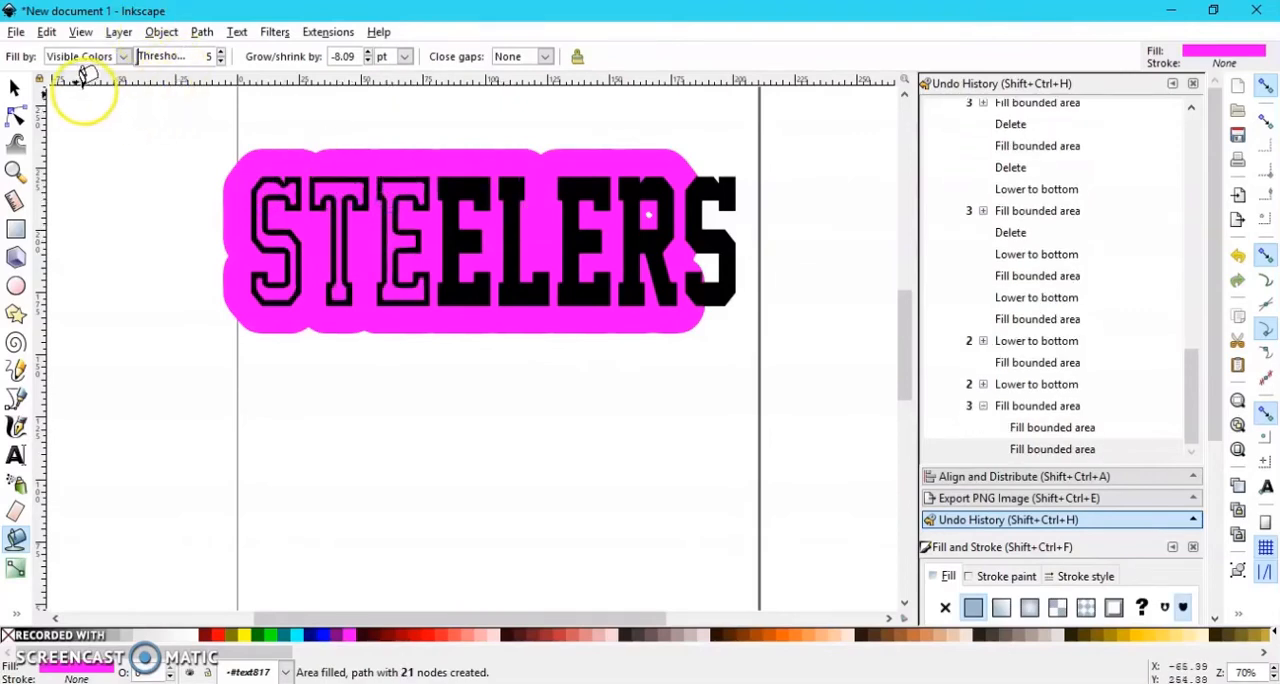
# Step: Undo the three magenta inset fills inside the first S, the T and the first E
pyautogui.click(47, 32)
pyautogui.click(100, 54)
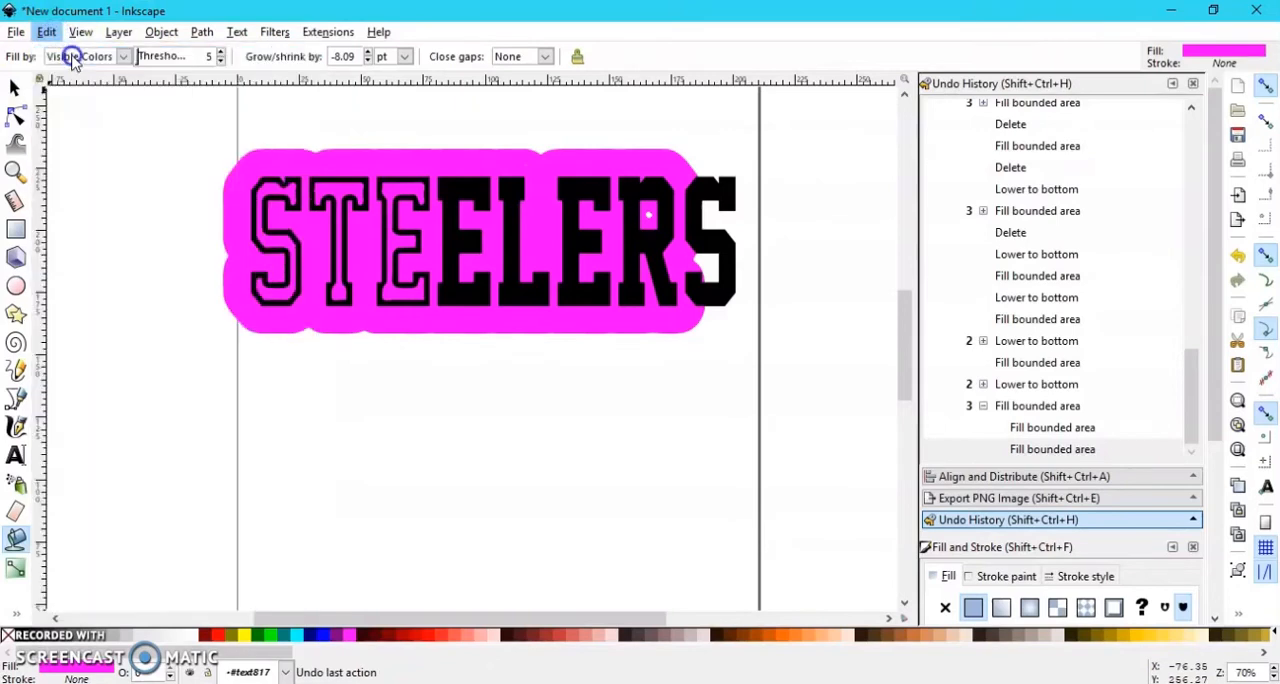
pyautogui.click(47, 32)
pyautogui.click(64, 55)
pyautogui.click(47, 32)
pyautogui.click(55, 51)
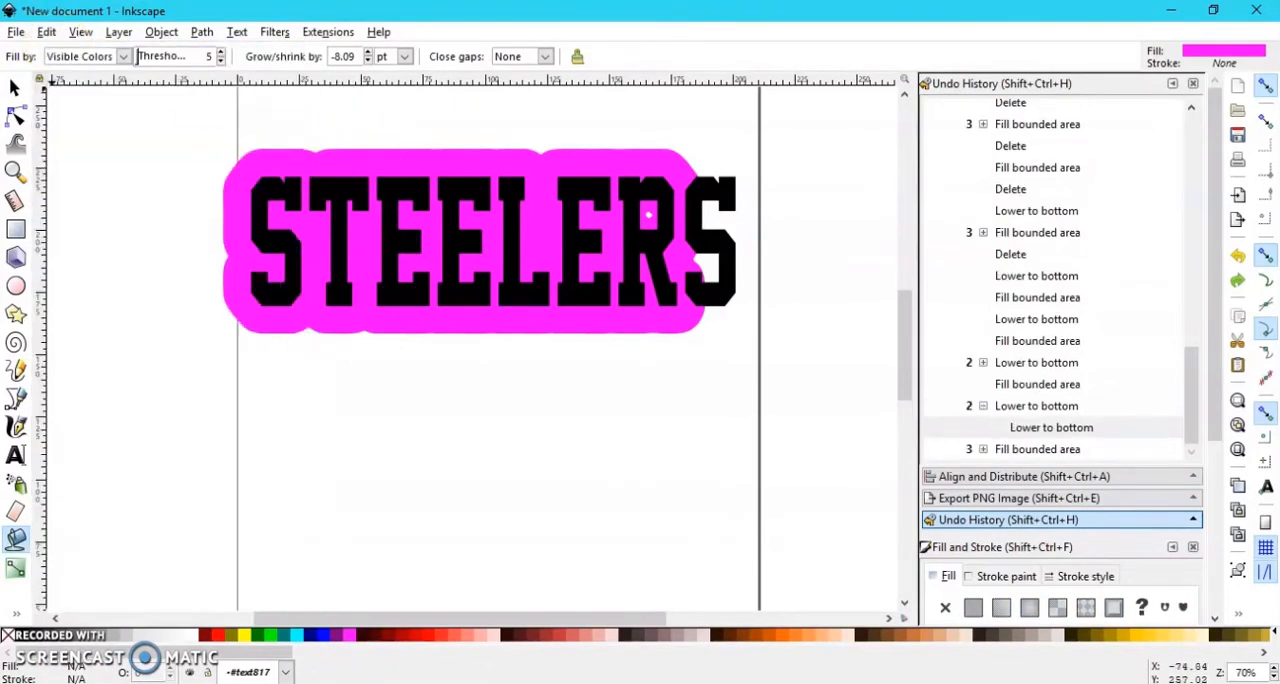
# Step: Delete the magenta offsets behind the first S and the T
pyautogui.click(22, 92)
pyautogui.click(345, 150)
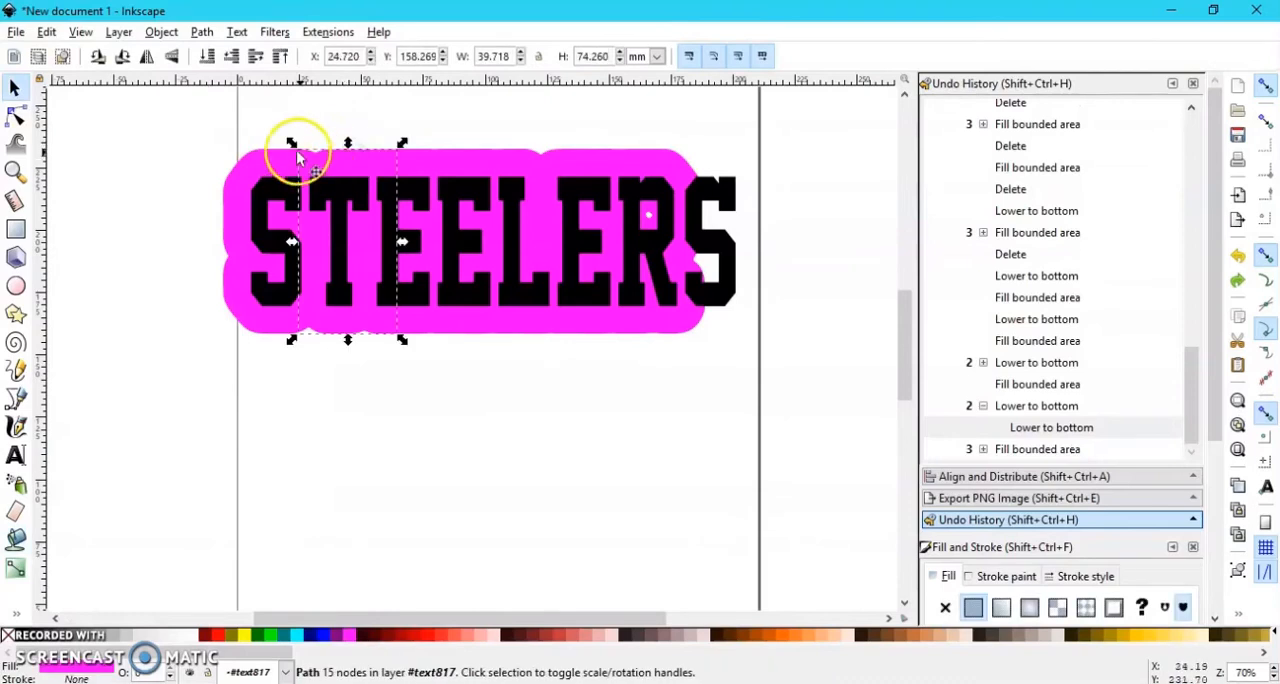
pyautogui.click(300, 152)
pyautogui.click(207, 124)
pyautogui.click(270, 148)
pyautogui.press('Delete')
pyautogui.click(333, 160)
pyautogui.press('Delete')
# Step: Delete the remaining magenta offsets behind the three Es, the L and the R
pyautogui.click(392, 157)
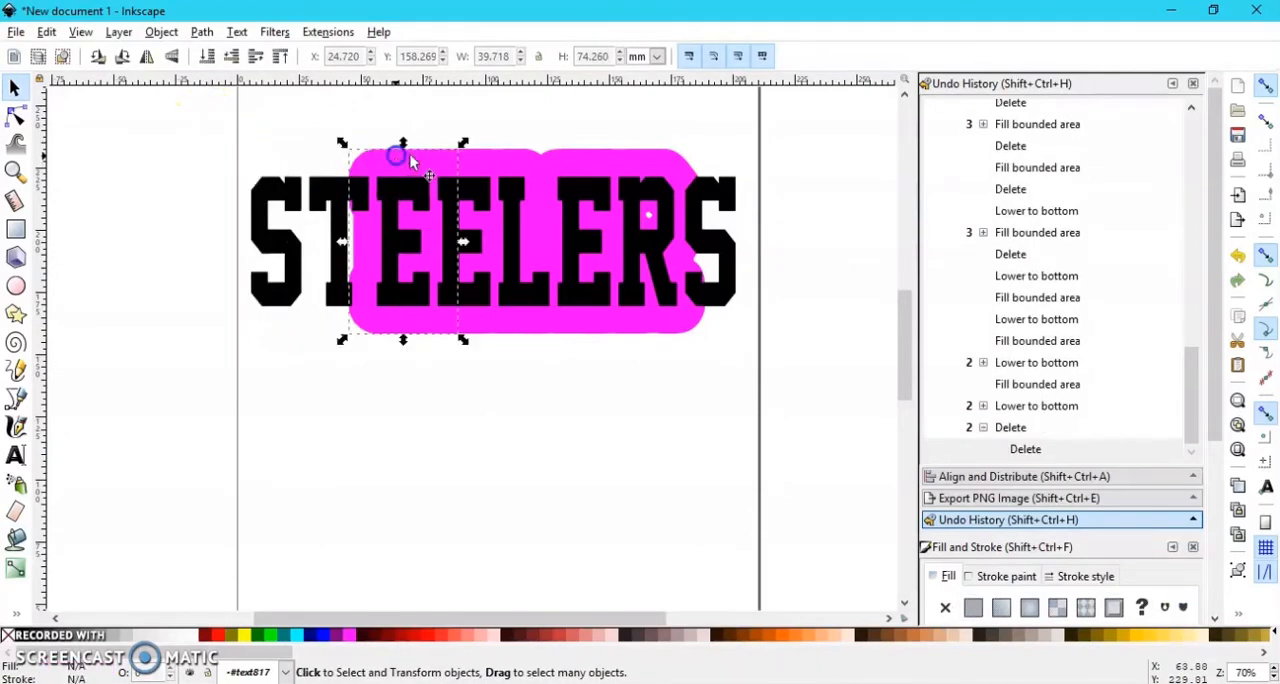
pyautogui.press('Delete')
pyautogui.click(457, 158)
pyautogui.press('Delete')
pyautogui.click(523, 157)
pyautogui.press('Delete')
pyautogui.click(575, 160)
pyautogui.press('Delete')
pyautogui.click(644, 163)
pyautogui.press('Delete')
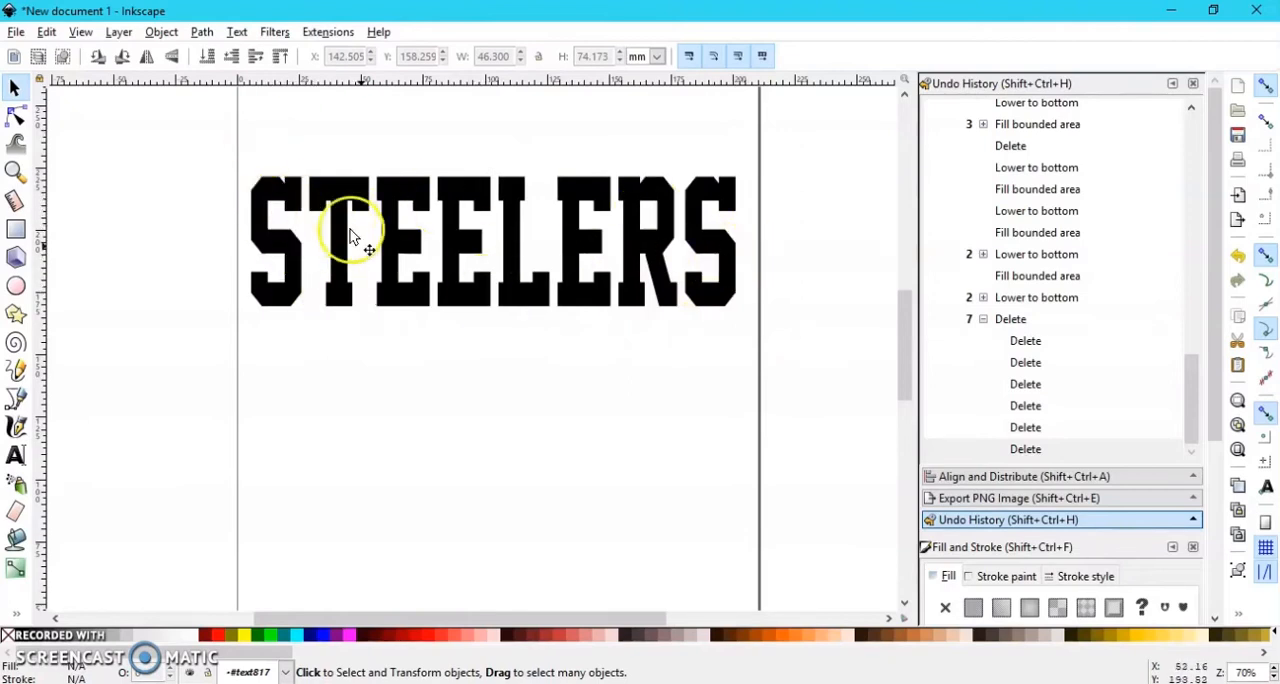
# Step: Move the STEELERS text down to about X 7.5, Y 131.5 mm and reduce its letter spacing to -14.43 px
pyautogui.moveTo(353, 201); pyautogui.dragTo(348, 290)
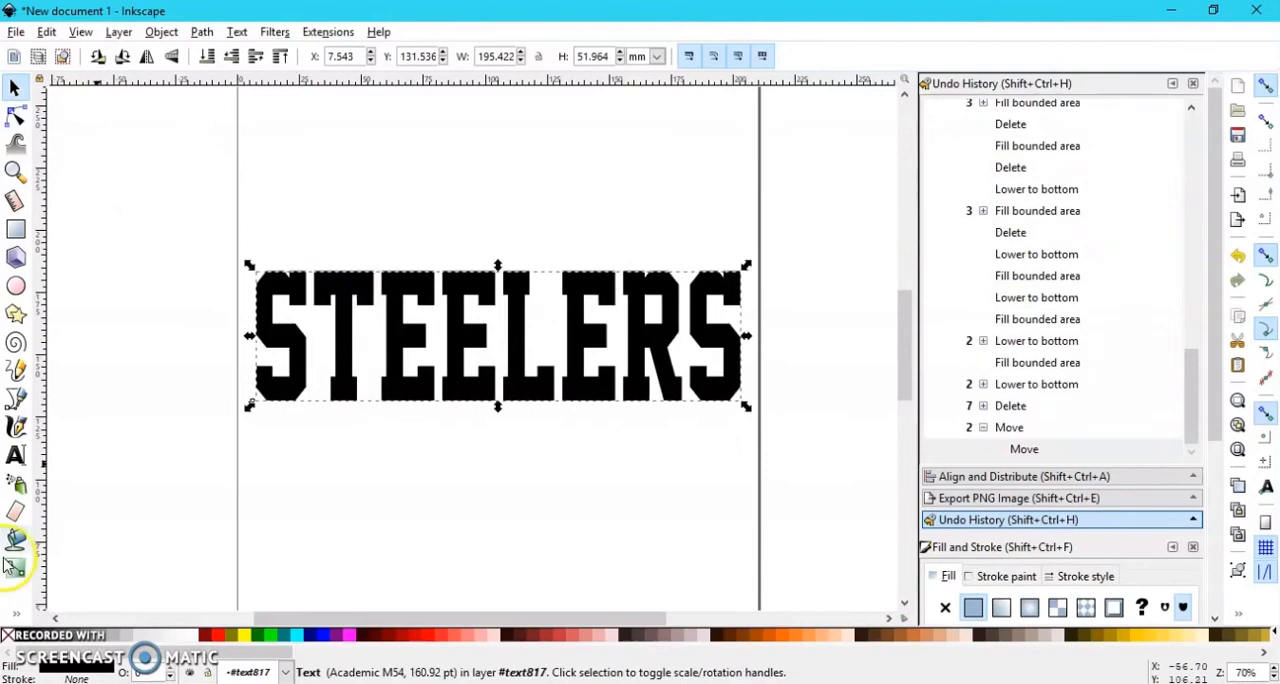
pyautogui.click(15, 458)
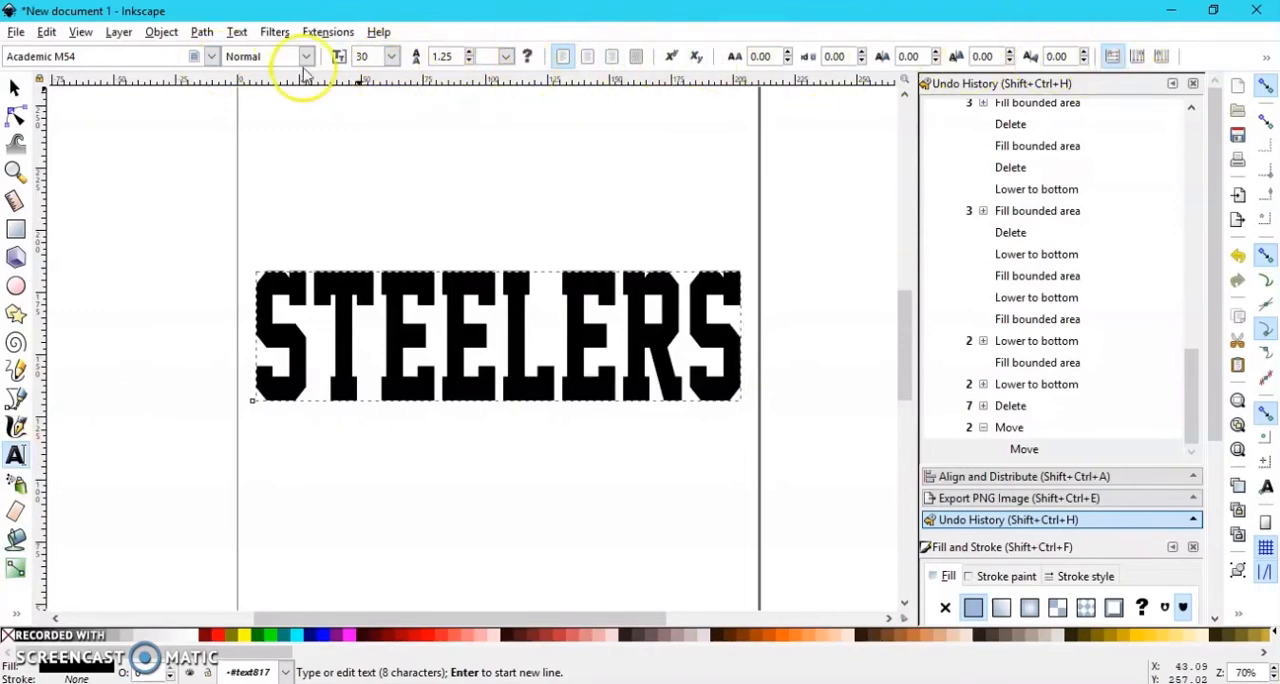
pyautogui.click(788, 61)
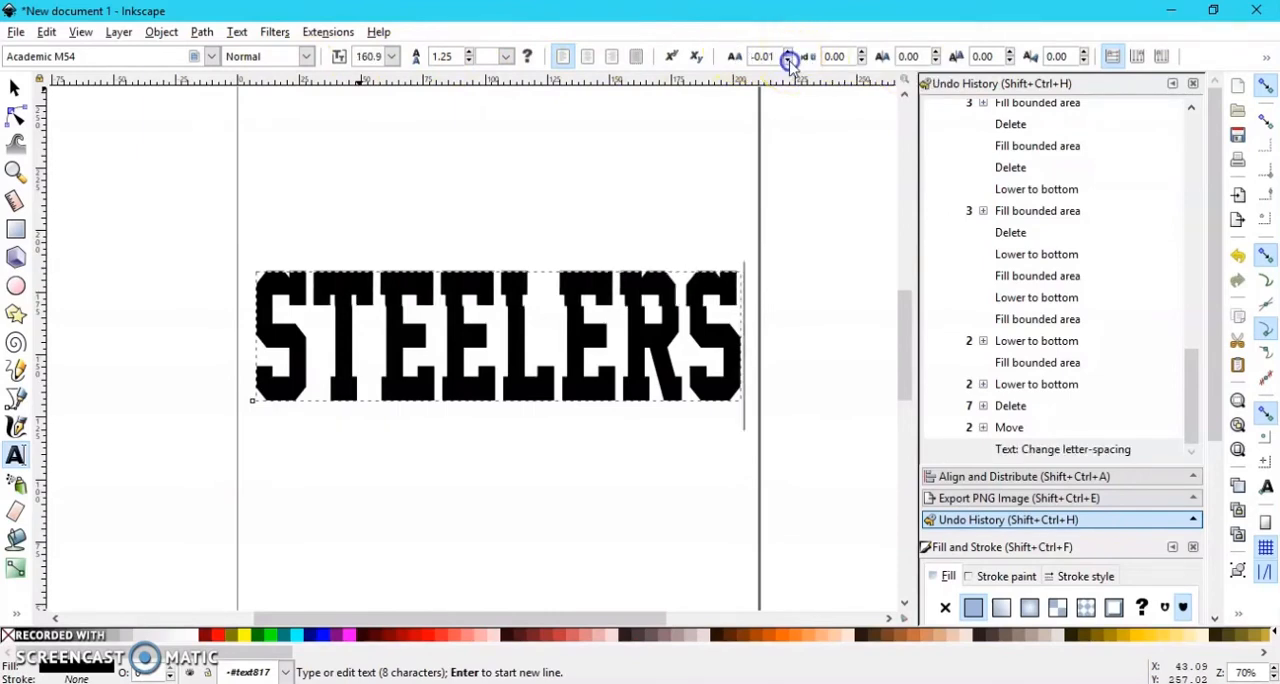
pyautogui.click(788, 61)
pyautogui.click(788, 61)
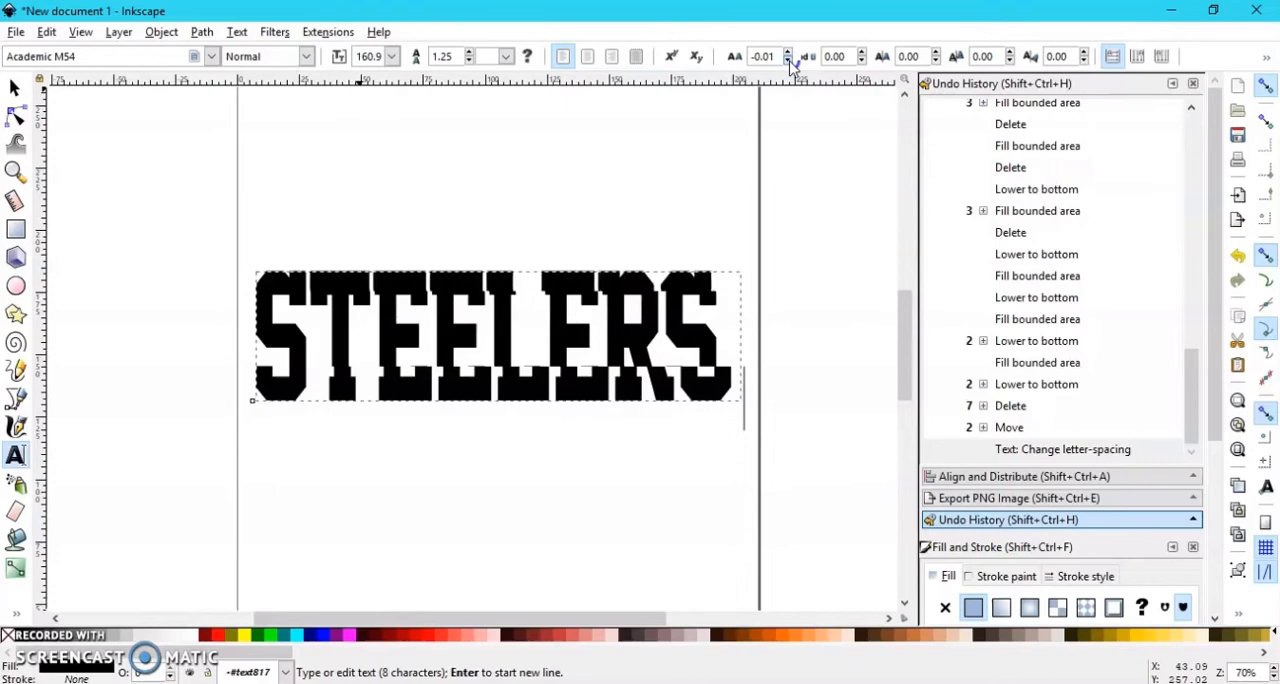
pyautogui.click(788, 61)
pyautogui.click(788, 61)
pyautogui.click(788, 61)
pyautogui.click(788, 61)
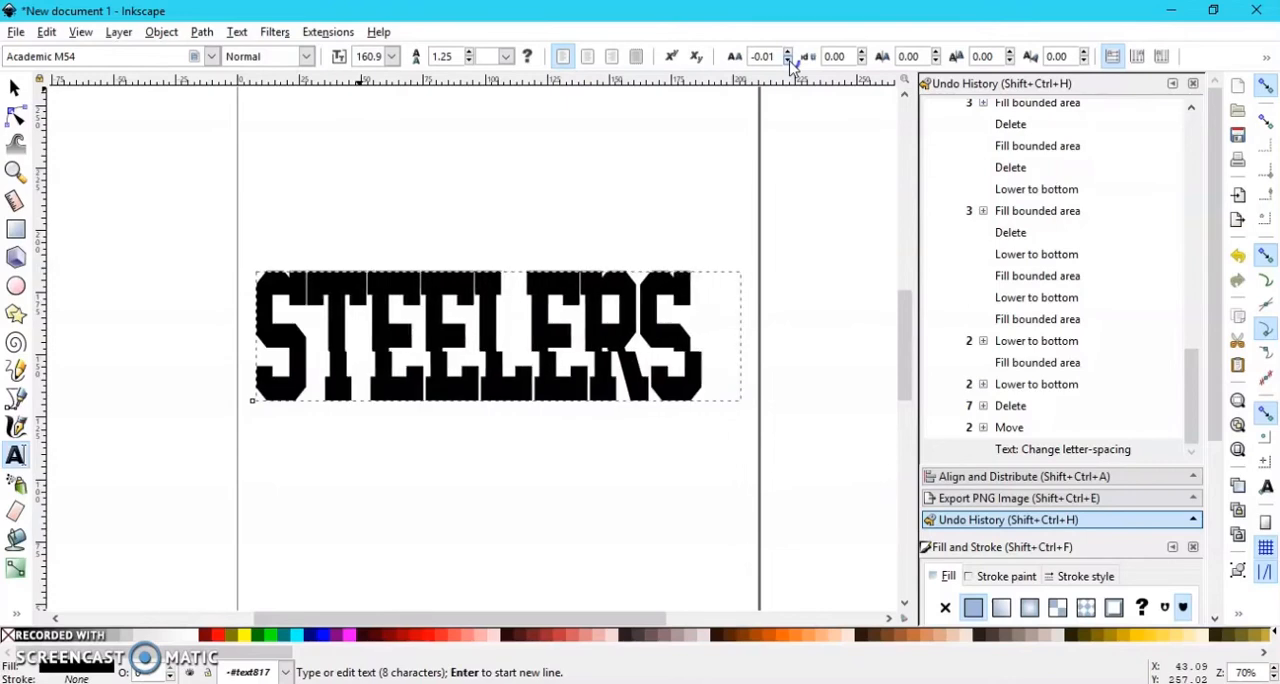
pyautogui.click(788, 61)
pyautogui.click(788, 61)
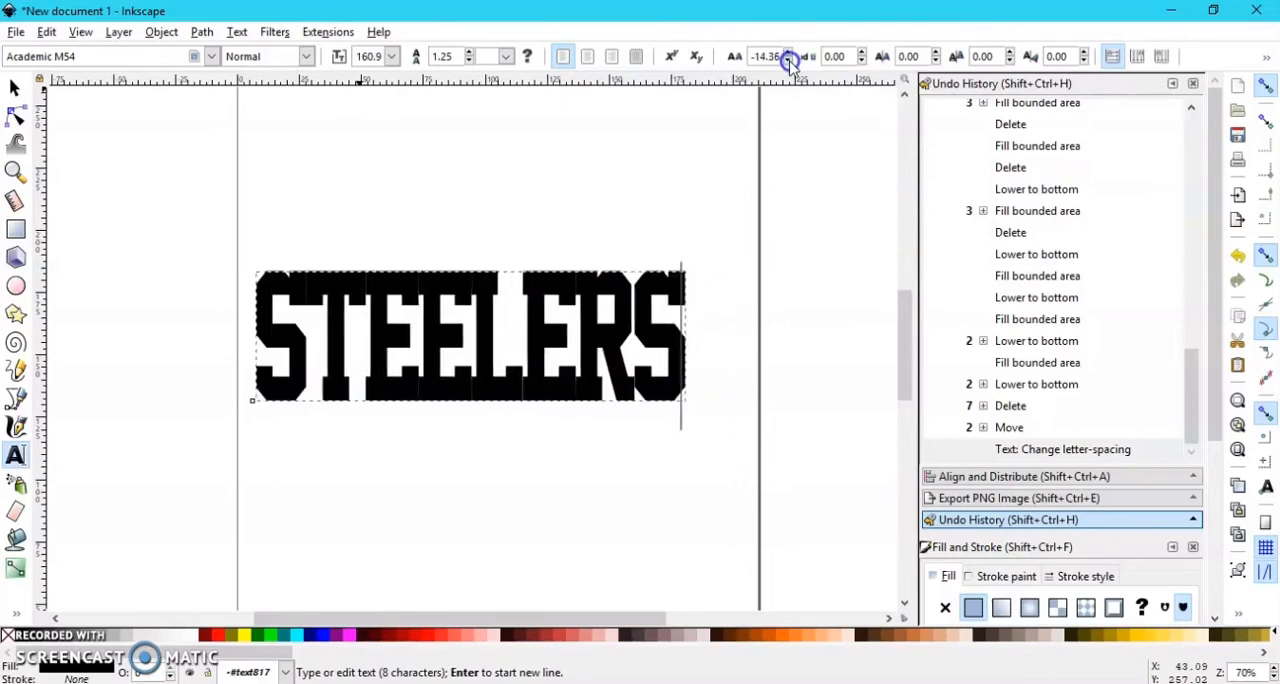
pyautogui.click(788, 61)
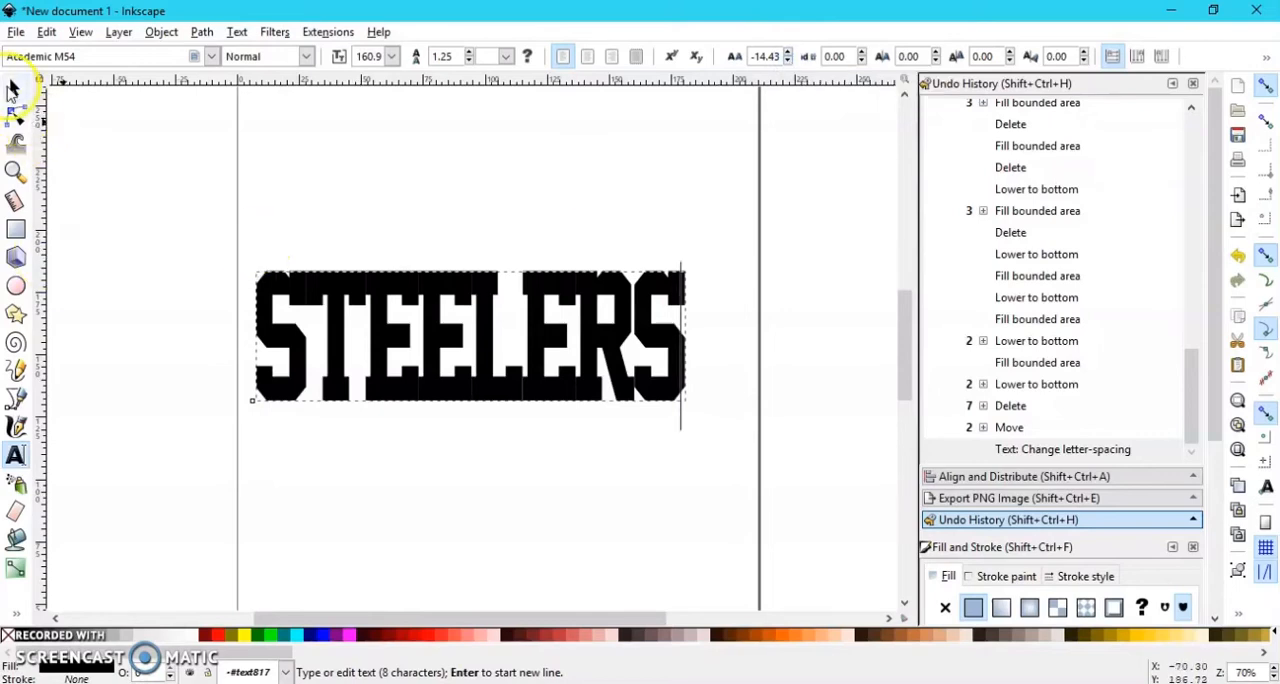
# Step: Convert the STEELERS text to paths and try to union the resulting letter group
pyautogui.click(12, 90)
pyautogui.click(210, 36)
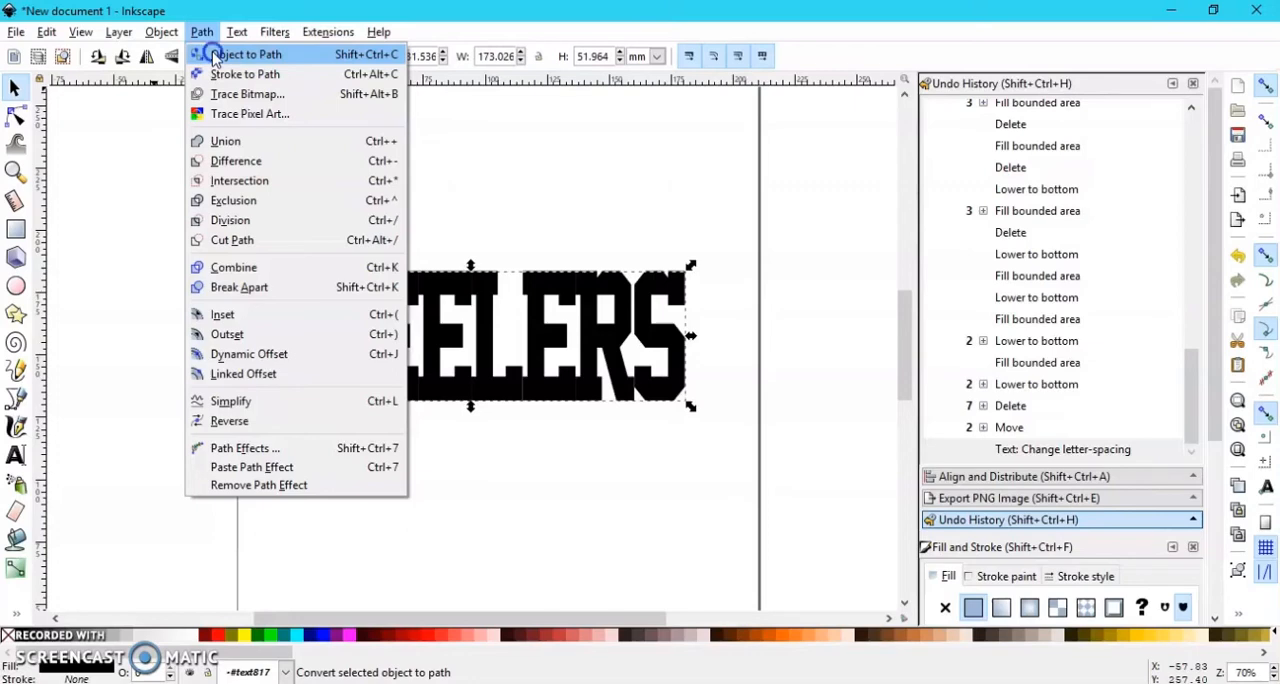
pyautogui.click(214, 58)
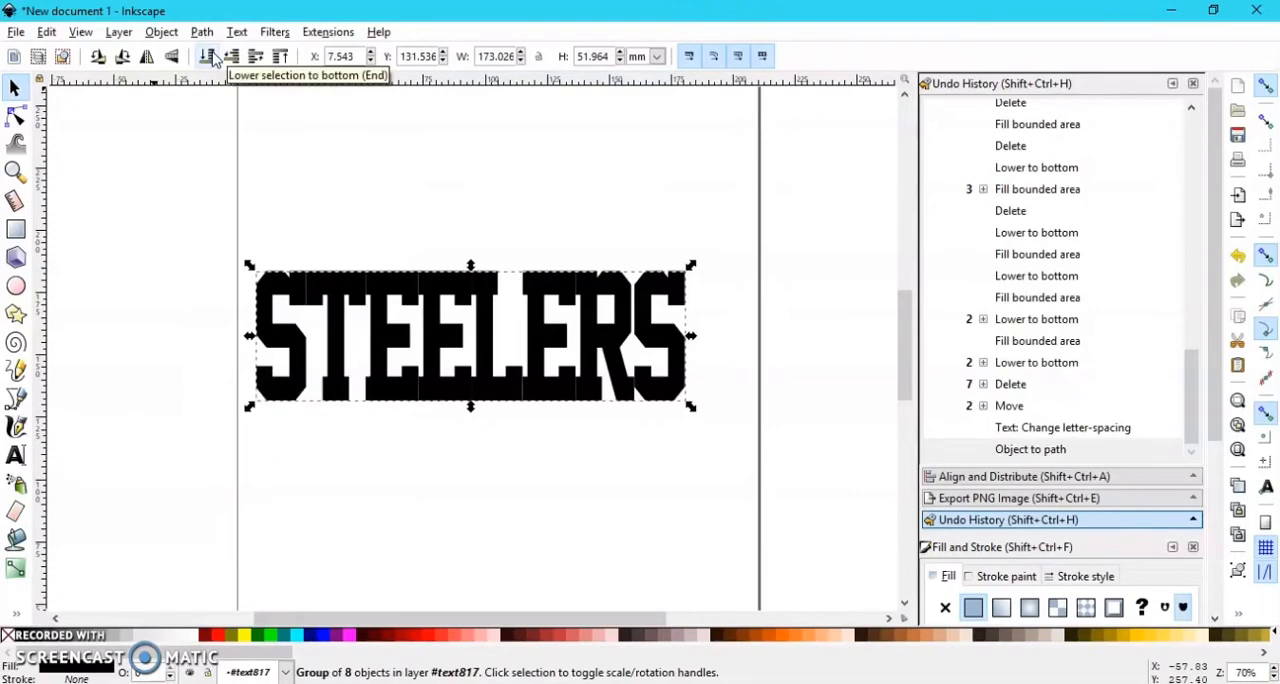
pyautogui.click(201, 31)
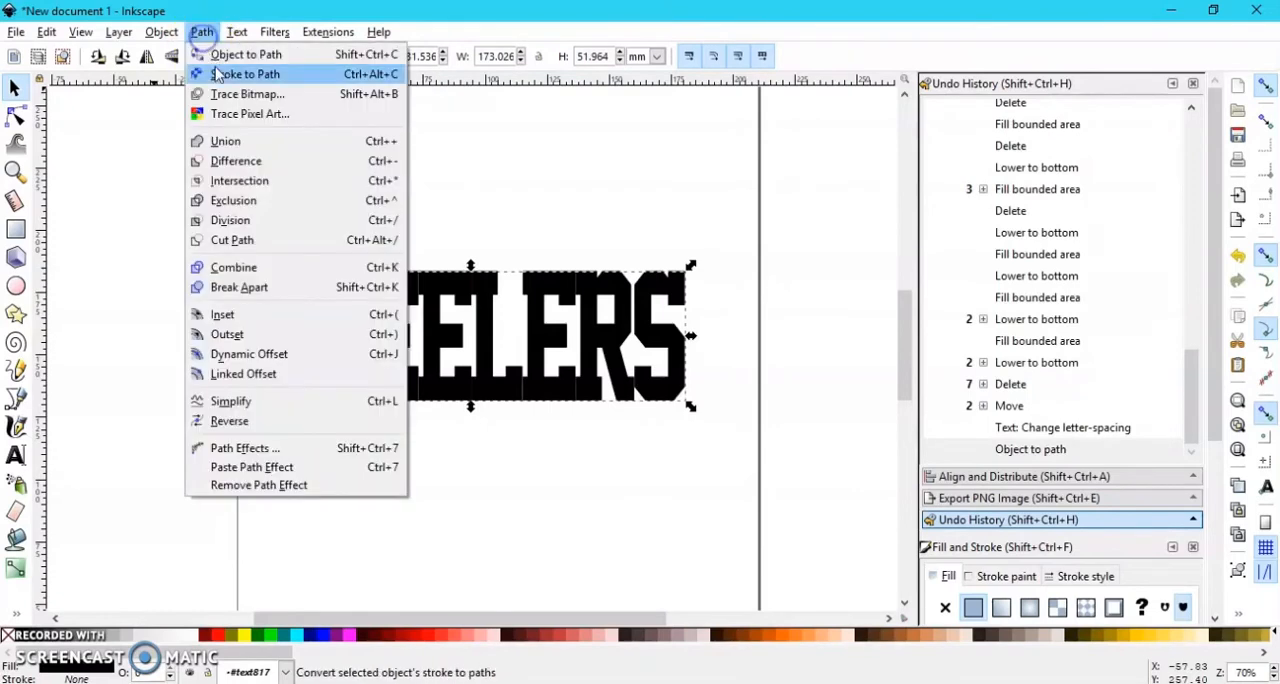
pyautogui.click(214, 58)
pyautogui.click(163, 32)
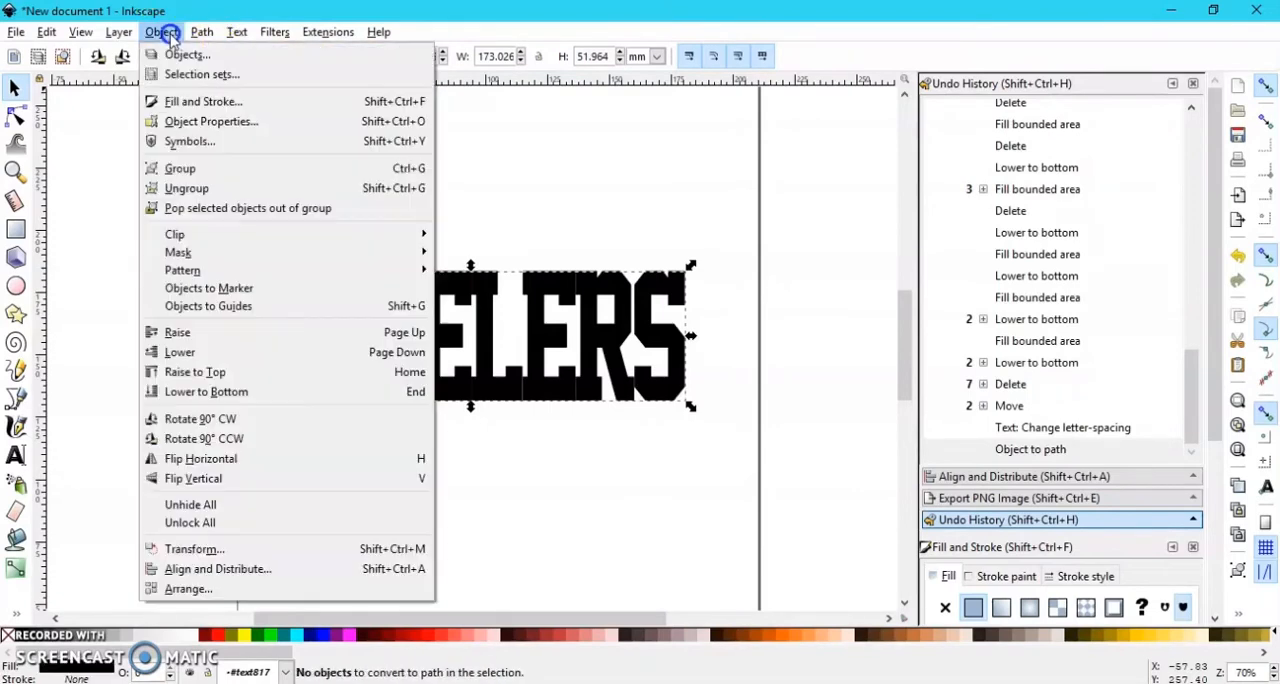
pyautogui.moveTo(187, 34)
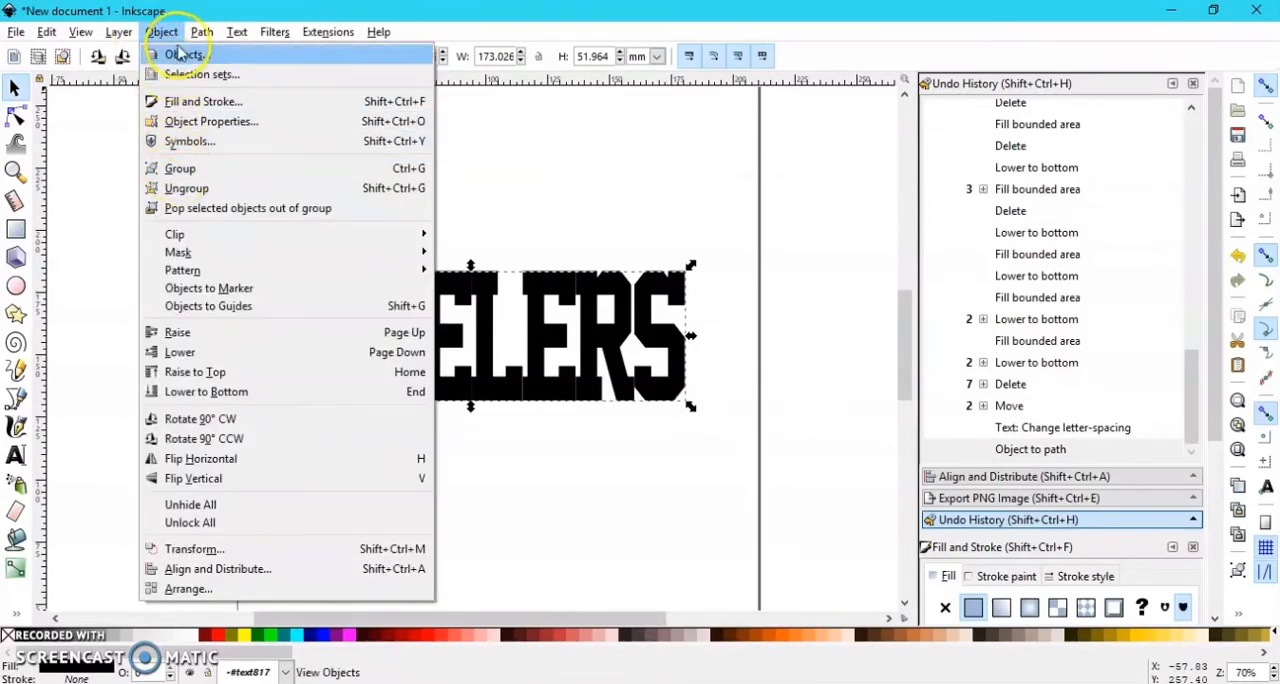
pyautogui.click(226, 141)
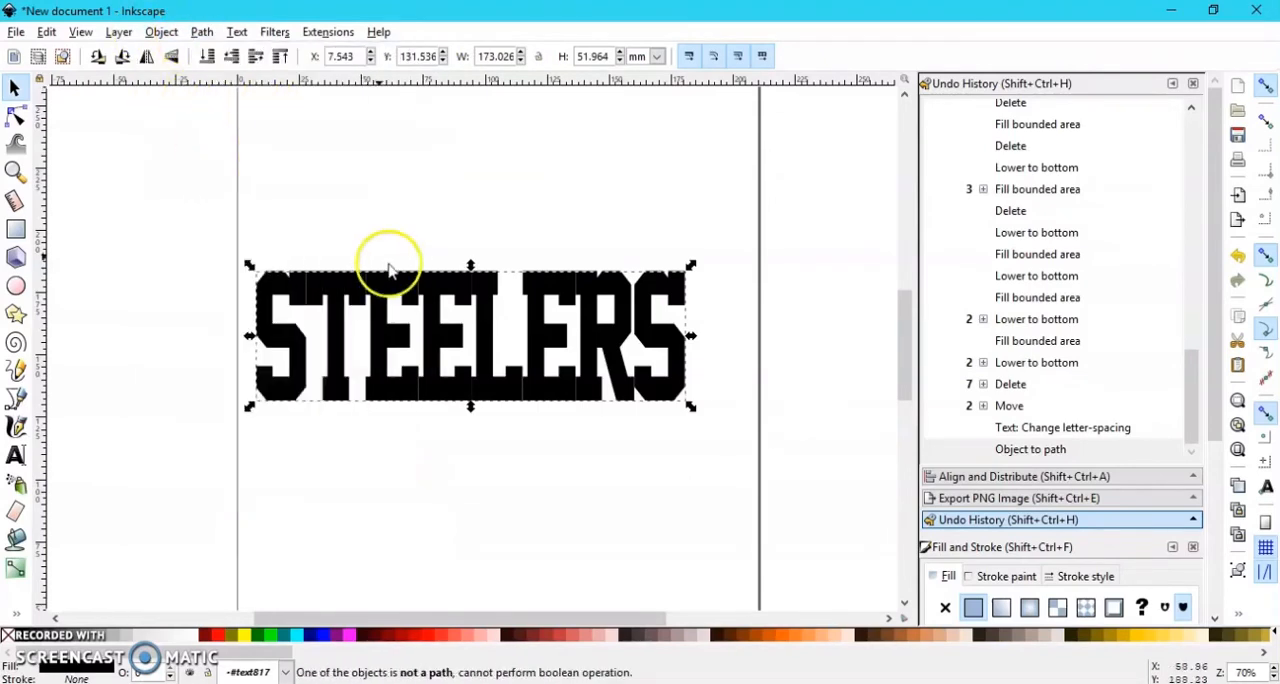
# Step: Move the STEELERS group slightly down to about Y 123.6 mm and ungroup it into separate letters
pyautogui.moveTo(400, 296)
pyautogui.mouseDown()
pyautogui.moveTo(410, 355)
pyautogui.moveTo(403, 316)
pyautogui.mouseUp()
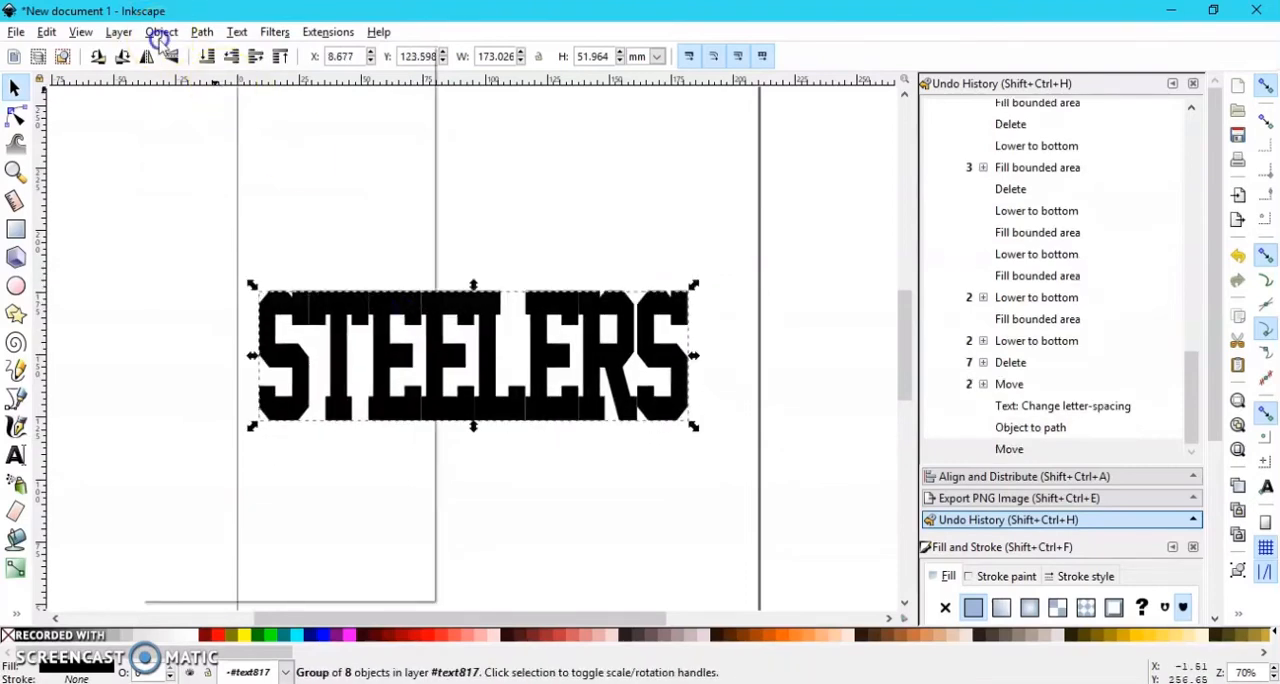
pyautogui.click(161, 32)
pyautogui.click(197, 188)
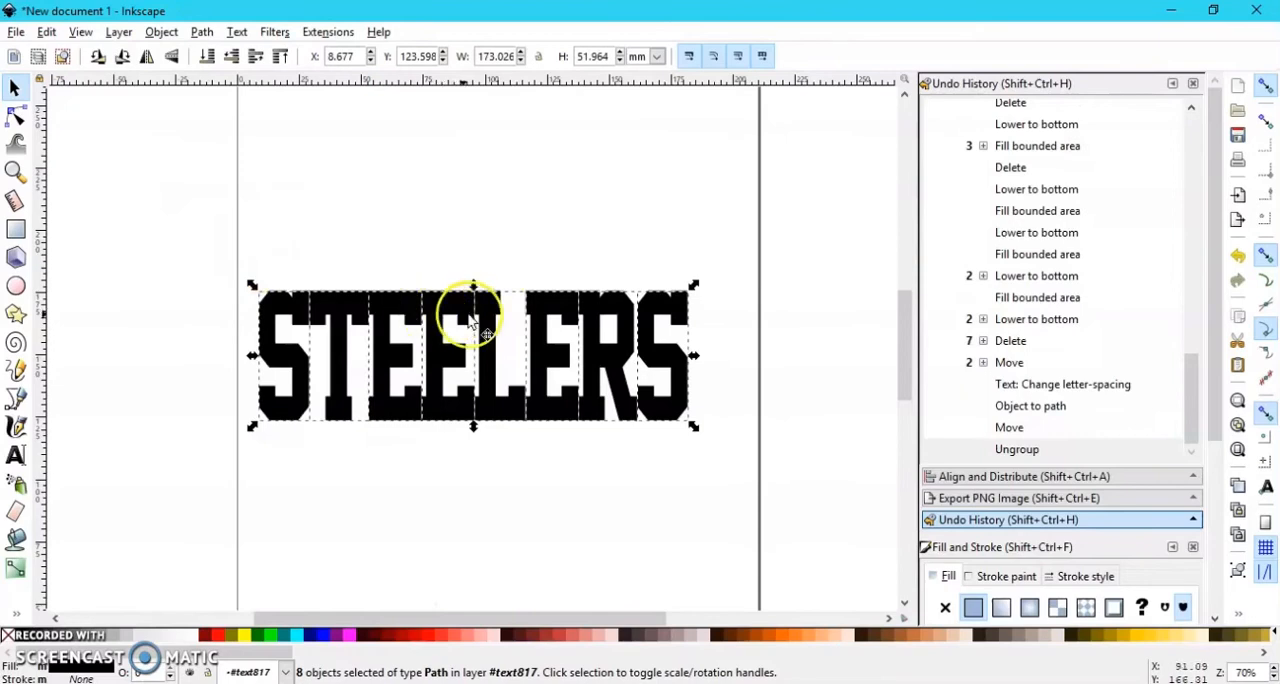
# Step: Undo the ungrouping, the last move and the conversion of the STEELERS text to paths
pyautogui.click(46, 31)
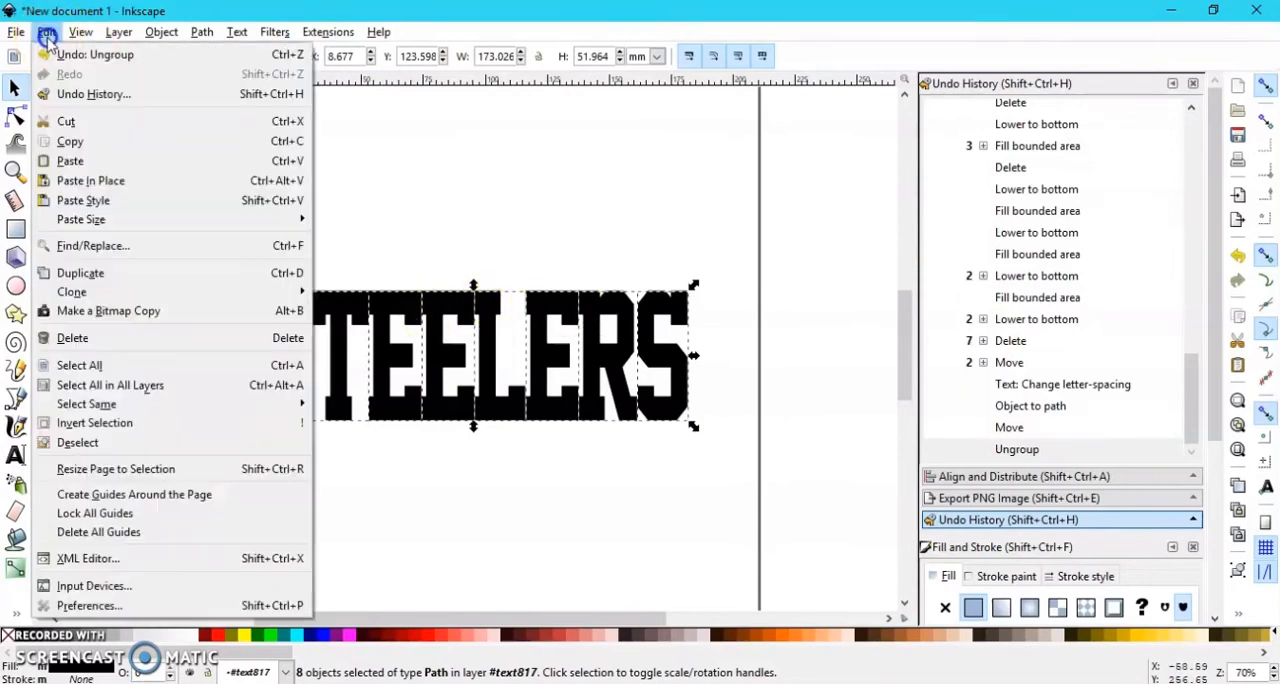
pyautogui.click(66, 56)
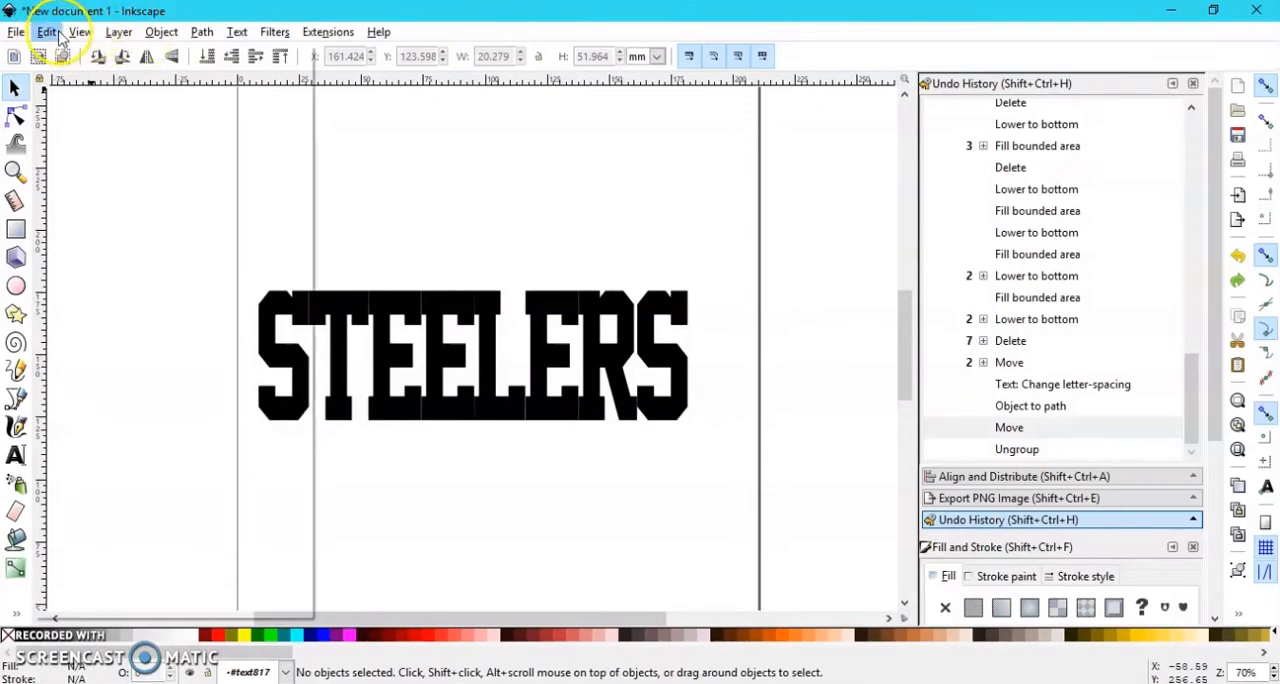
pyautogui.click(46, 31)
pyautogui.click(66, 54)
pyautogui.click(46, 31)
pyautogui.click(62, 54)
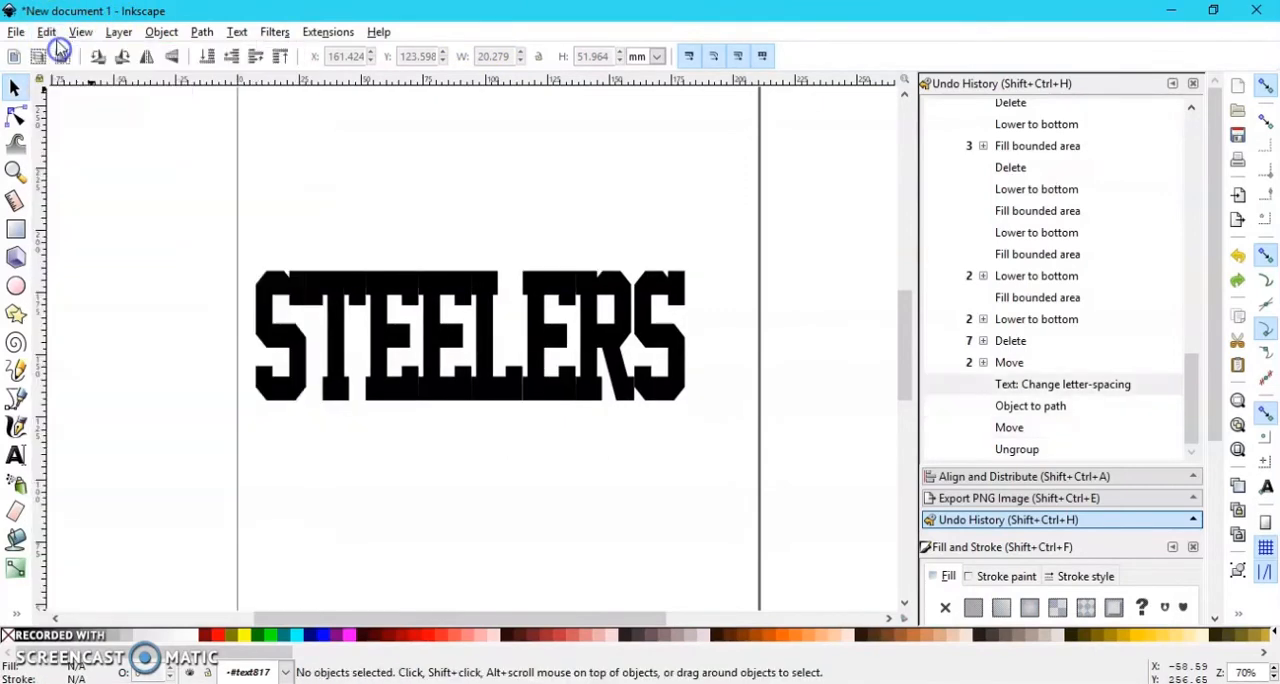
# Step: Try to convert the tightened STEELERS lettering to paths and union it into one shape
pyautogui.click(16, 456)
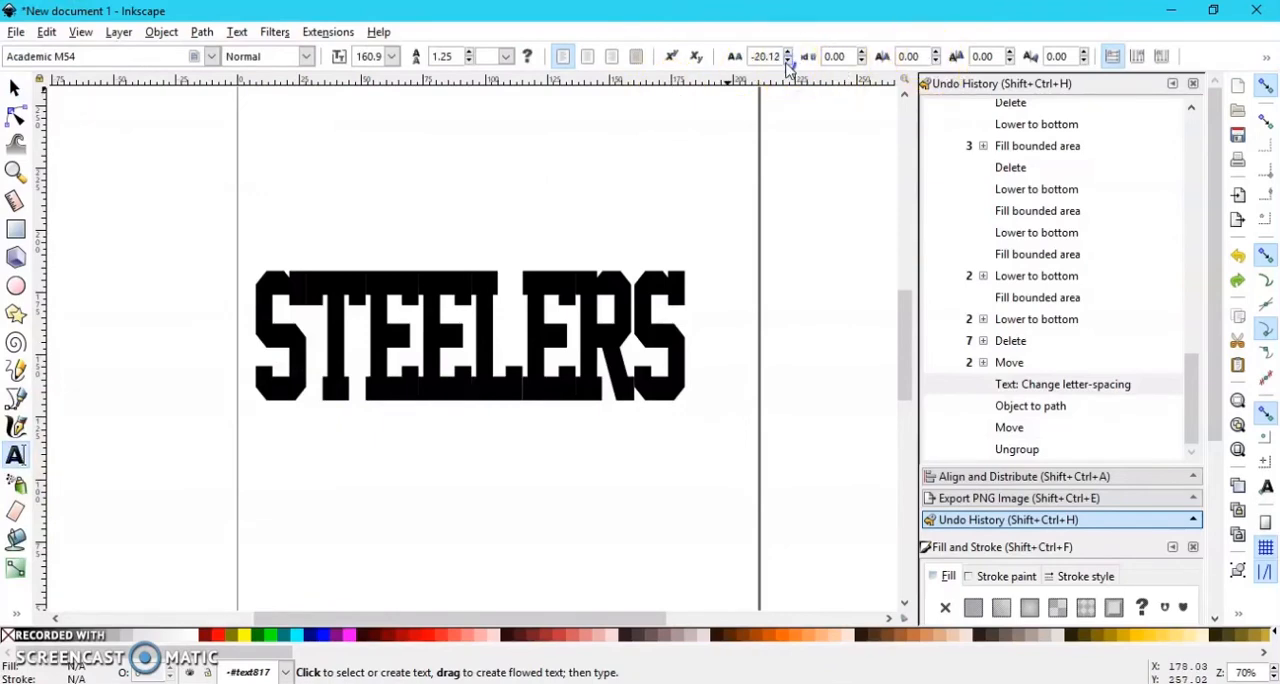
pyautogui.click(162, 32)
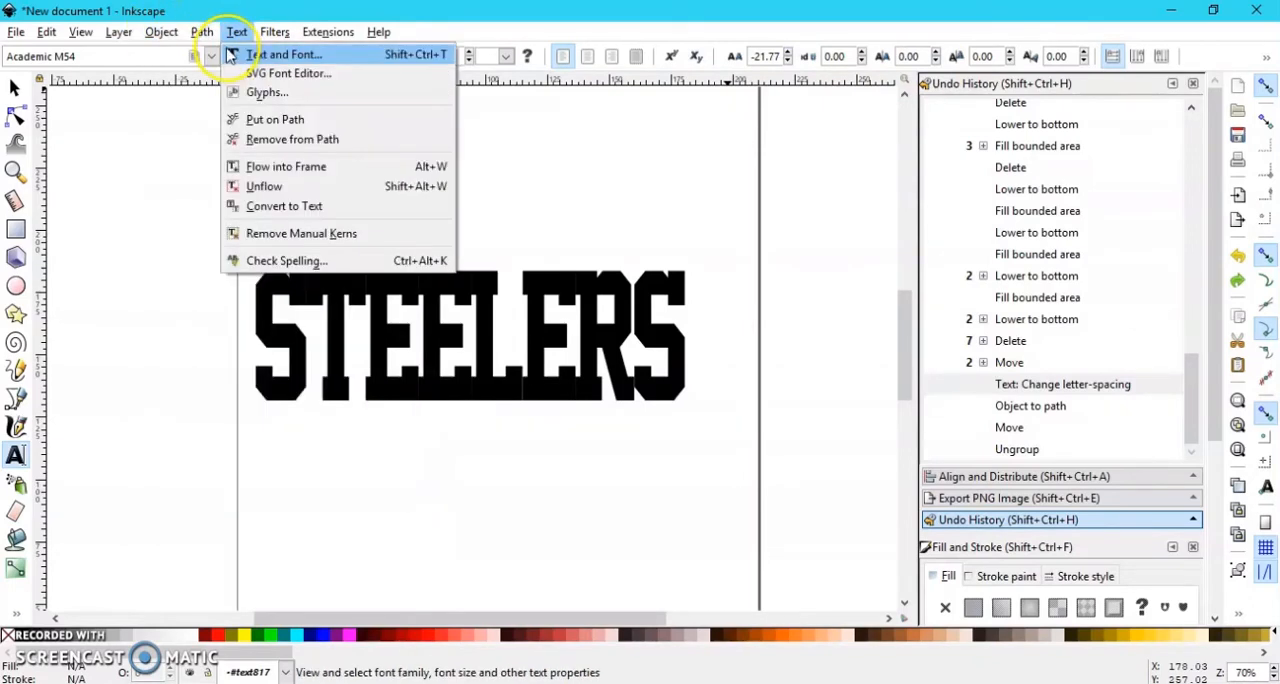
pyautogui.click(203, 32)
pyautogui.click(175, 32)
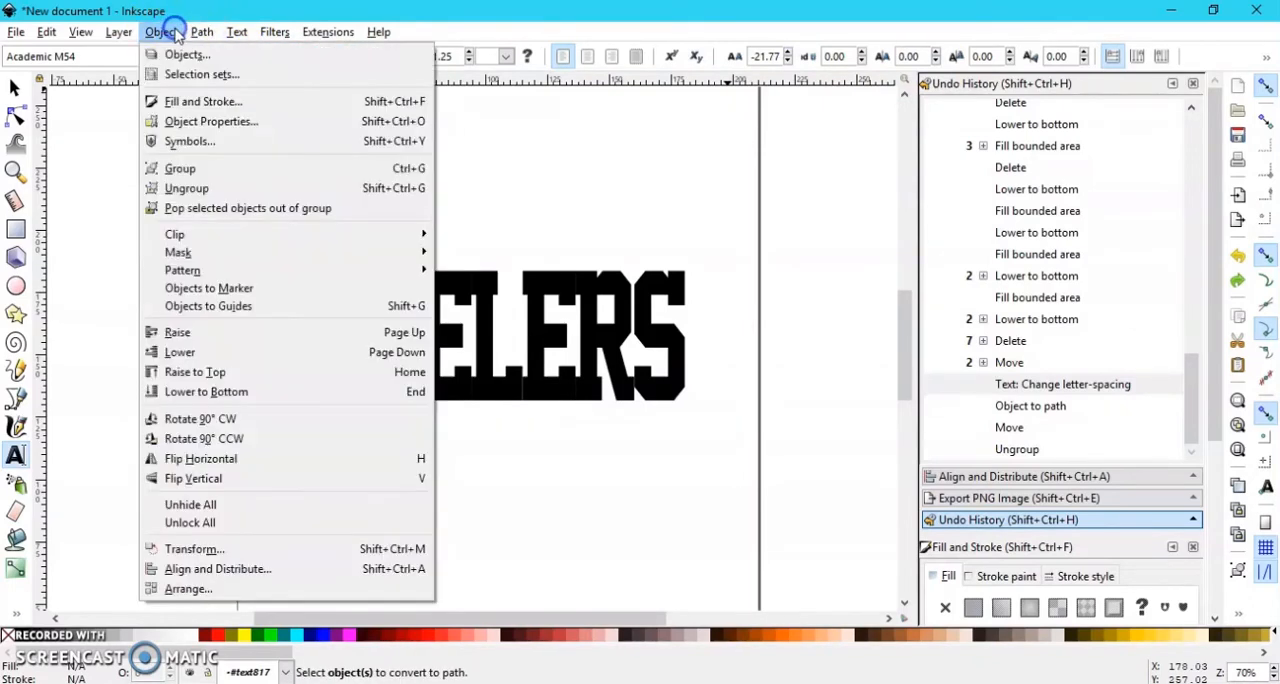
pyautogui.click(232, 188)
pyautogui.click(201, 32)
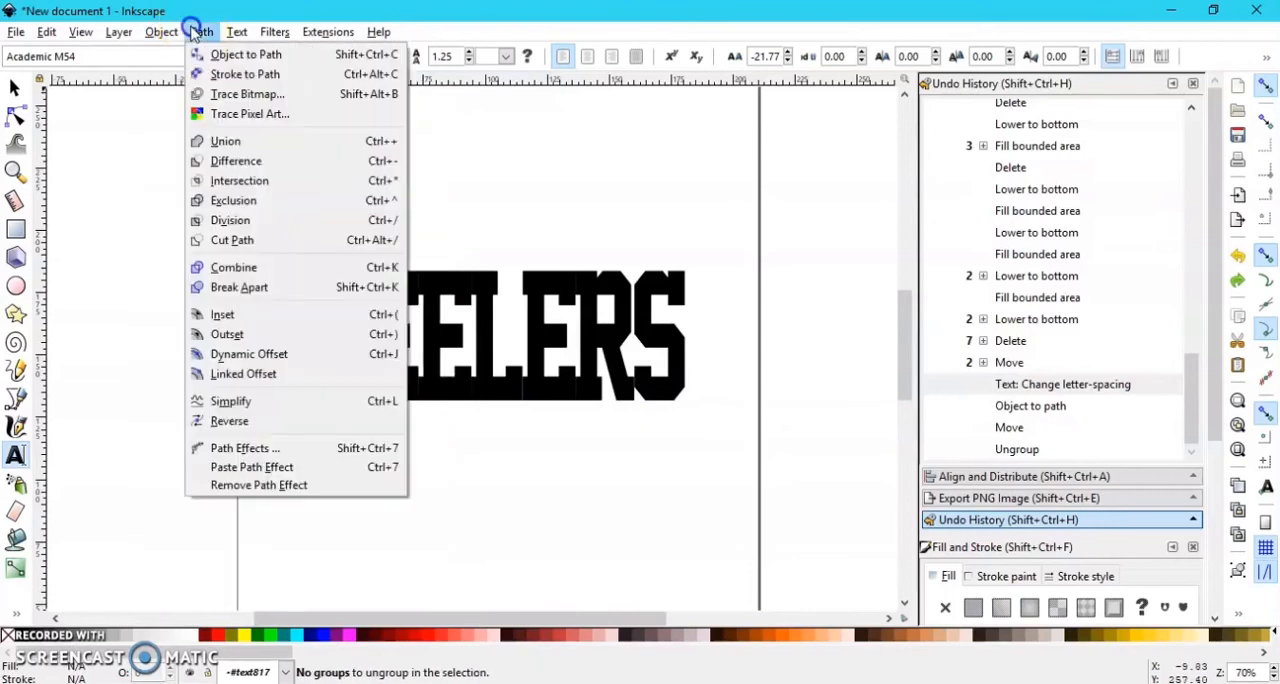
pyautogui.click(233, 146)
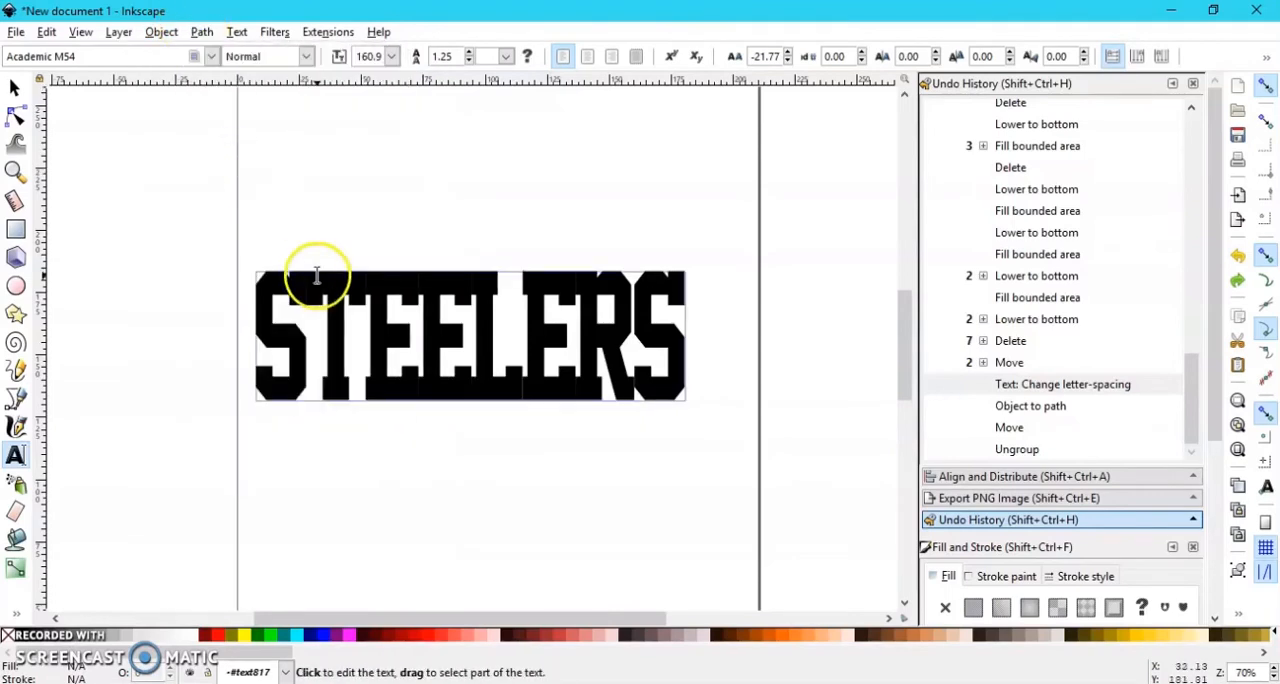
# Step: Move the STEELERS text up to about X 11.7, Y 157.2 mm and try to ungroup it
pyautogui.click(28, 96)
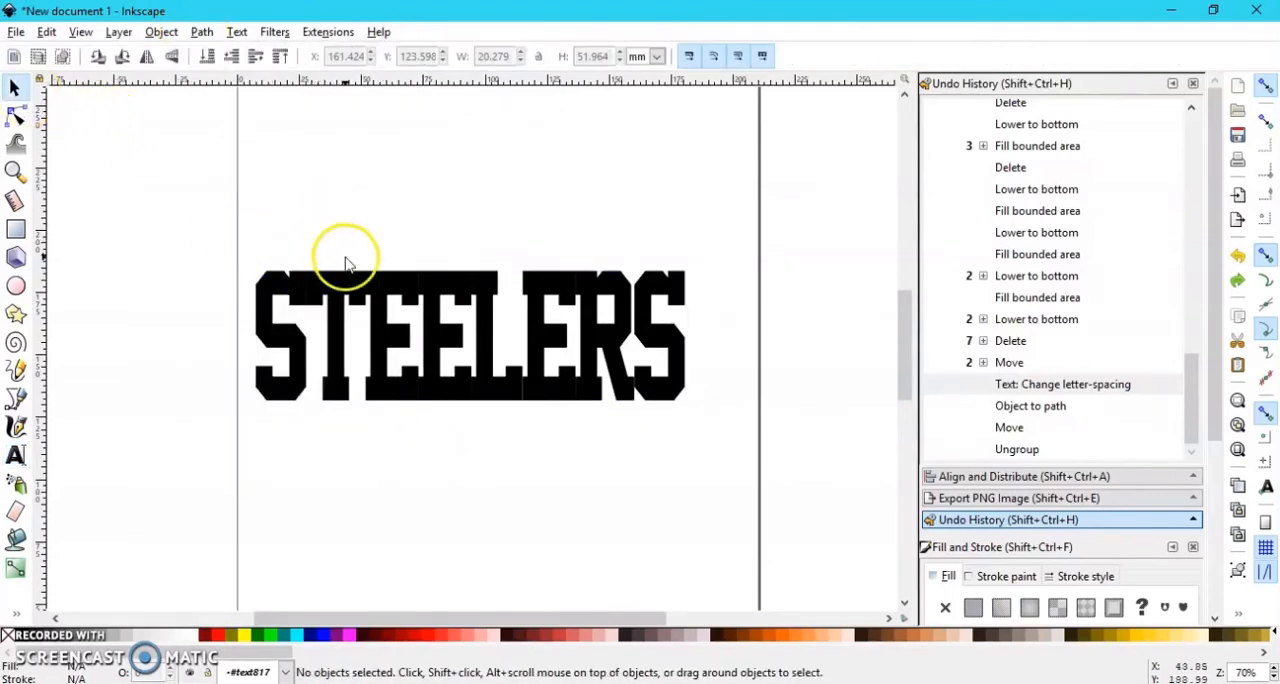
pyautogui.moveTo(395, 252); pyautogui.dragTo(368, 215)
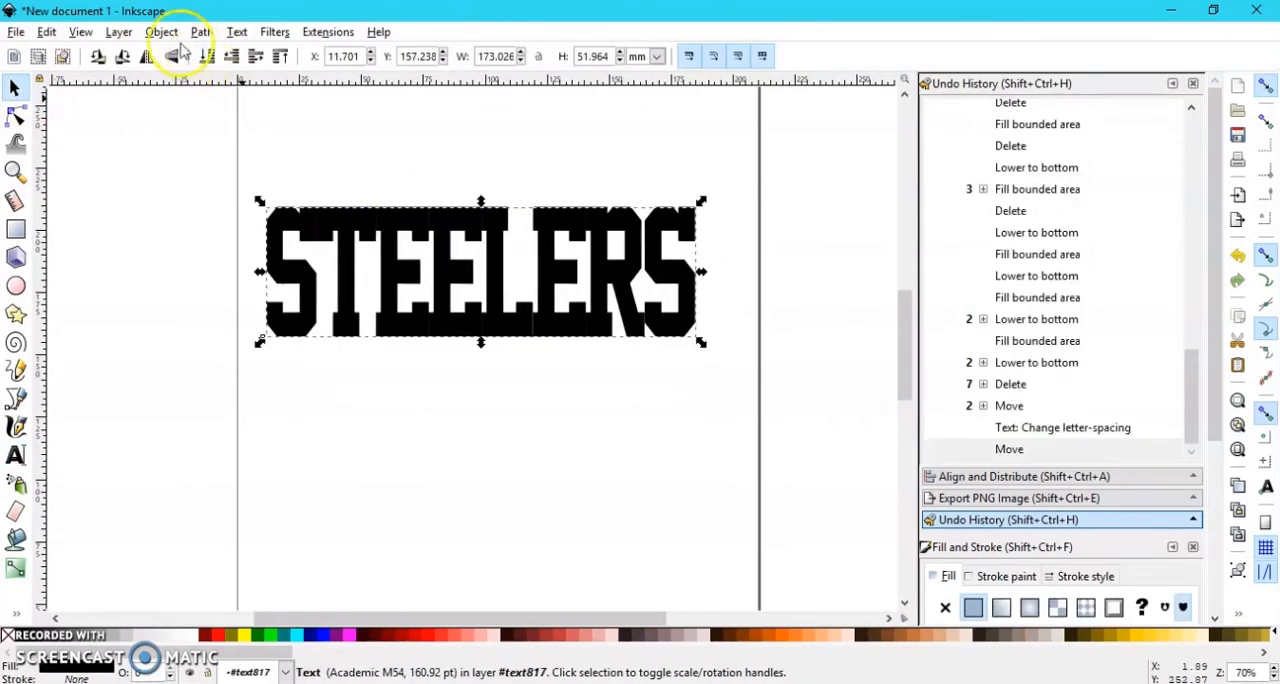
pyautogui.click(161, 32)
pyautogui.click(213, 188)
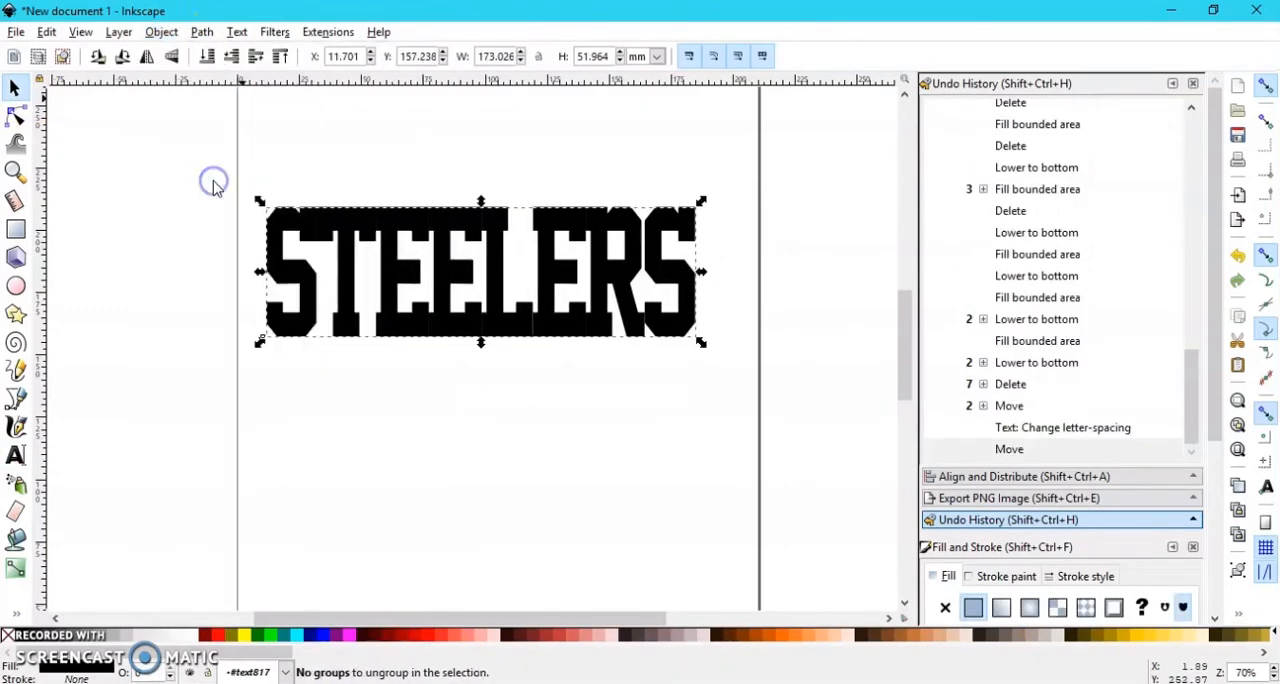
# Step: Try to ungroup the STEELERS text and move it down to about X 16.2, Y 141.0 mm
pyautogui.click(161, 32)
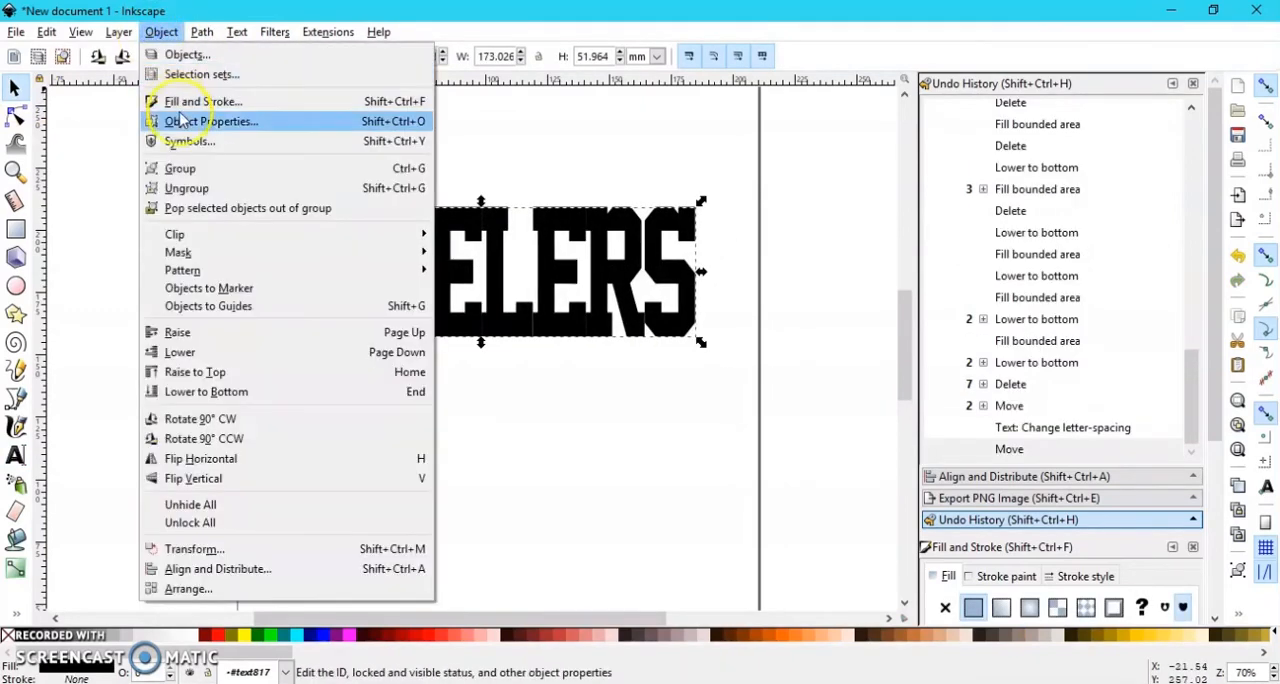
pyautogui.click(198, 189)
pyautogui.moveTo(450, 228); pyautogui.dragTo(462, 271)
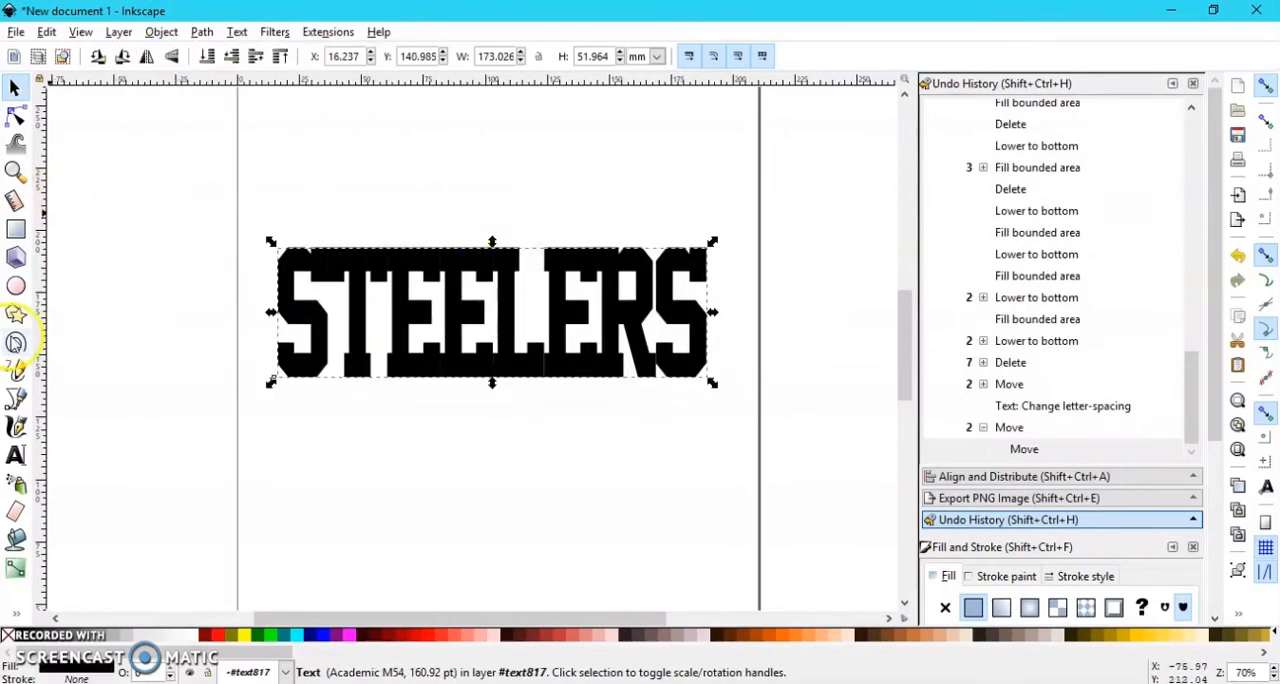
# Step: Fill the letters S, T and the first E with magenta Paint Bucket offsets grown by 46.31 pt, and delete the last fill
pyautogui.click(16, 538)
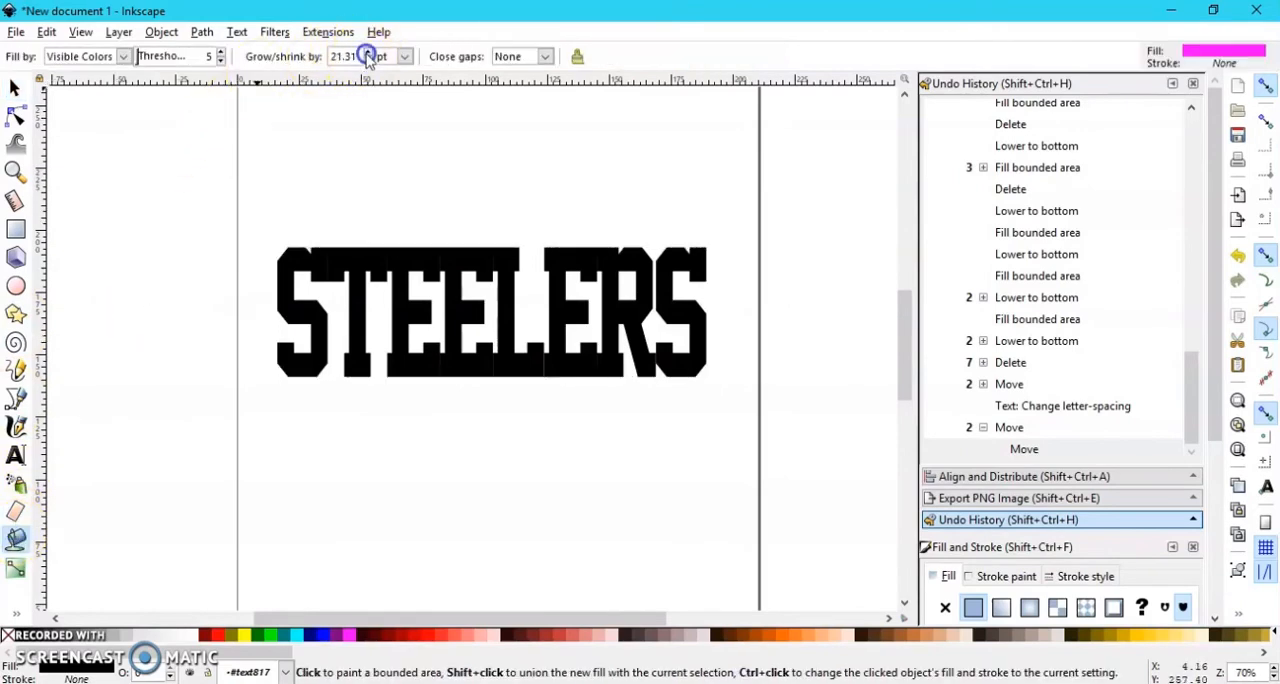
pyautogui.click(305, 256)
pyautogui.click(350, 253)
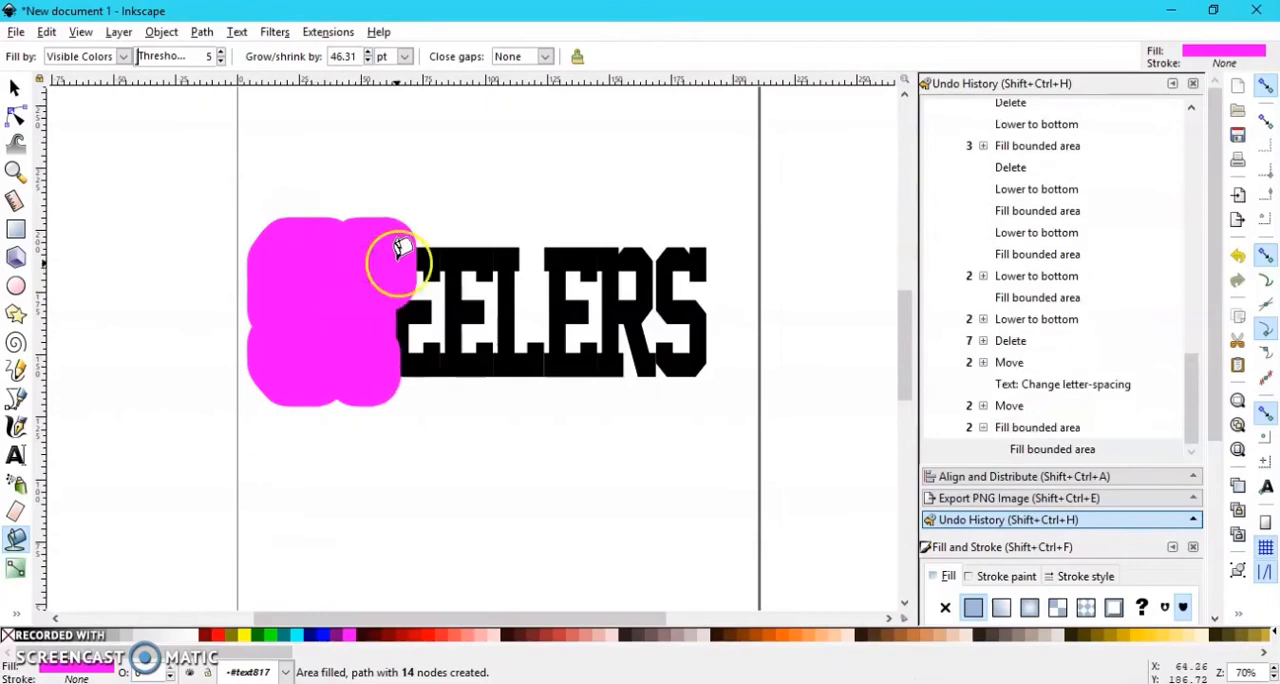
pyautogui.click(430, 292)
pyautogui.press('Delete')
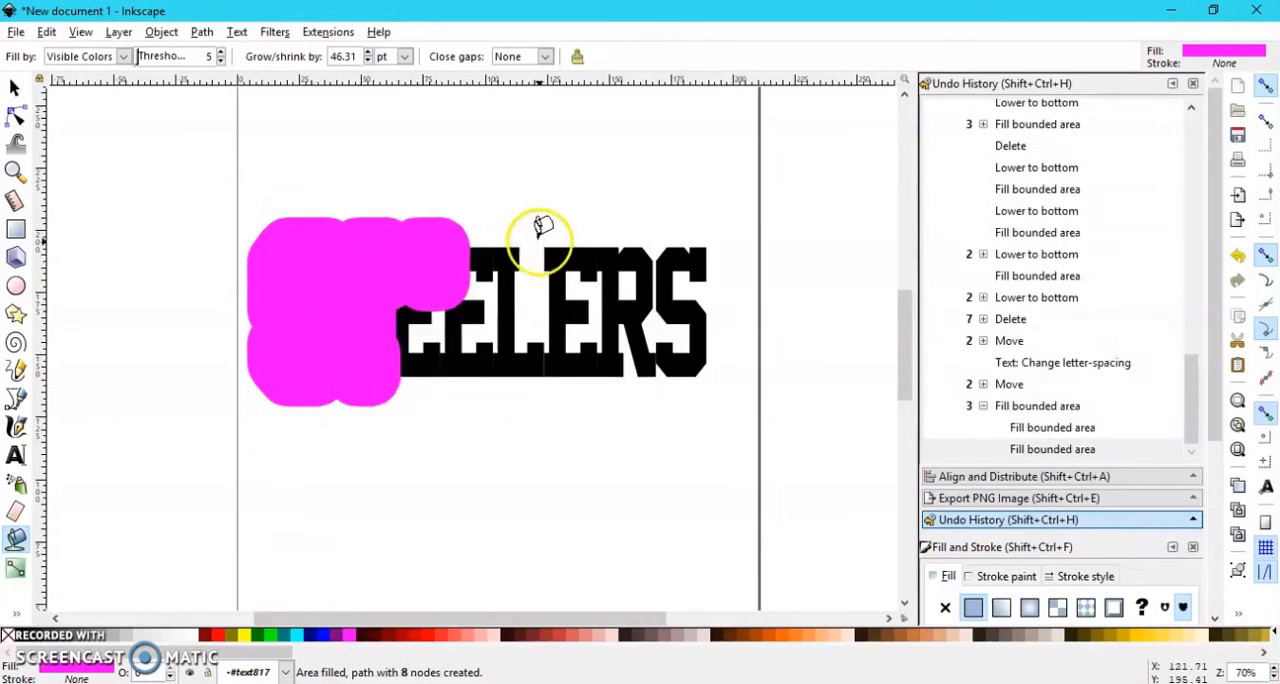
pyautogui.press('Delete')
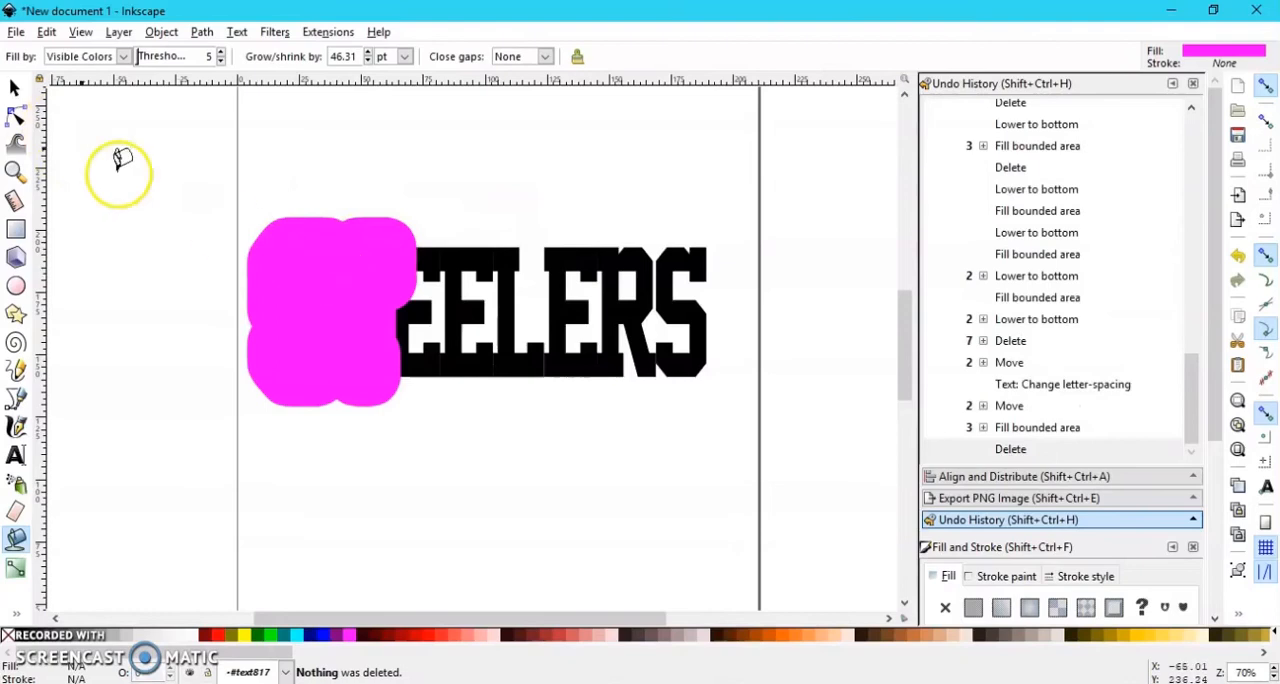
# Step: Fill the remaining parts of STEELERS with the same Paint Bucket offset until all the lettering is covered
pyautogui.click(520, 360)
pyautogui.click(458, 352)
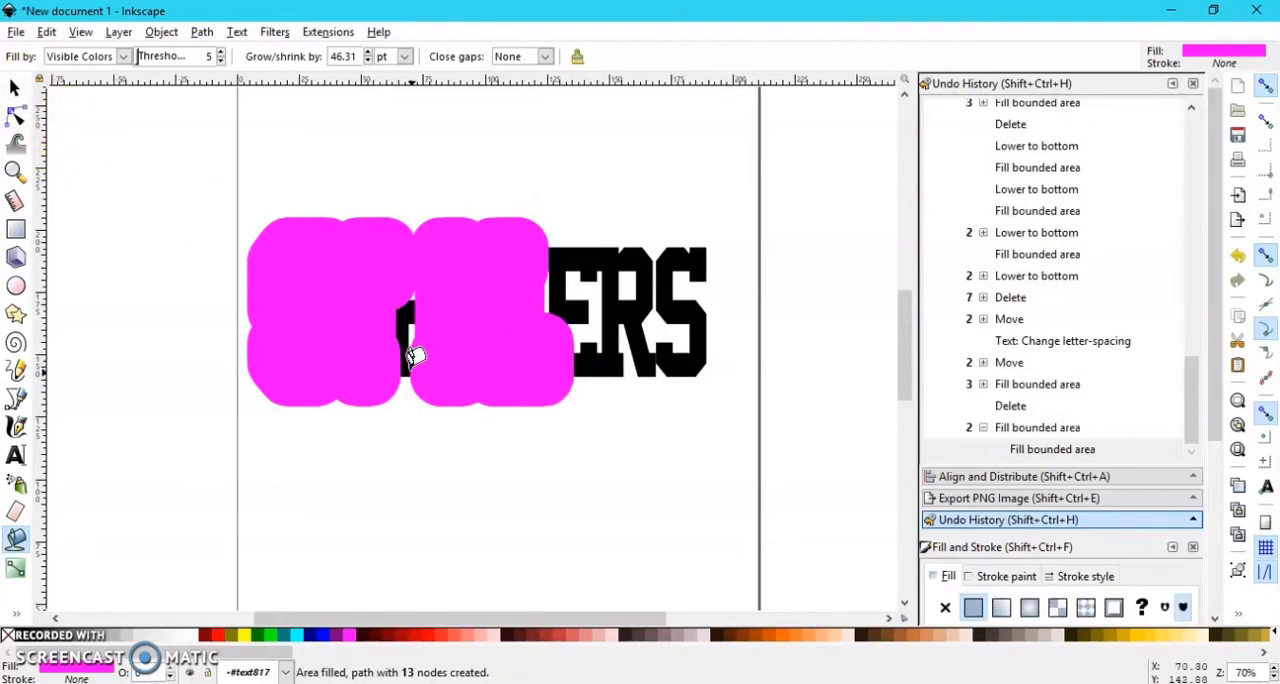
pyautogui.click(405, 342)
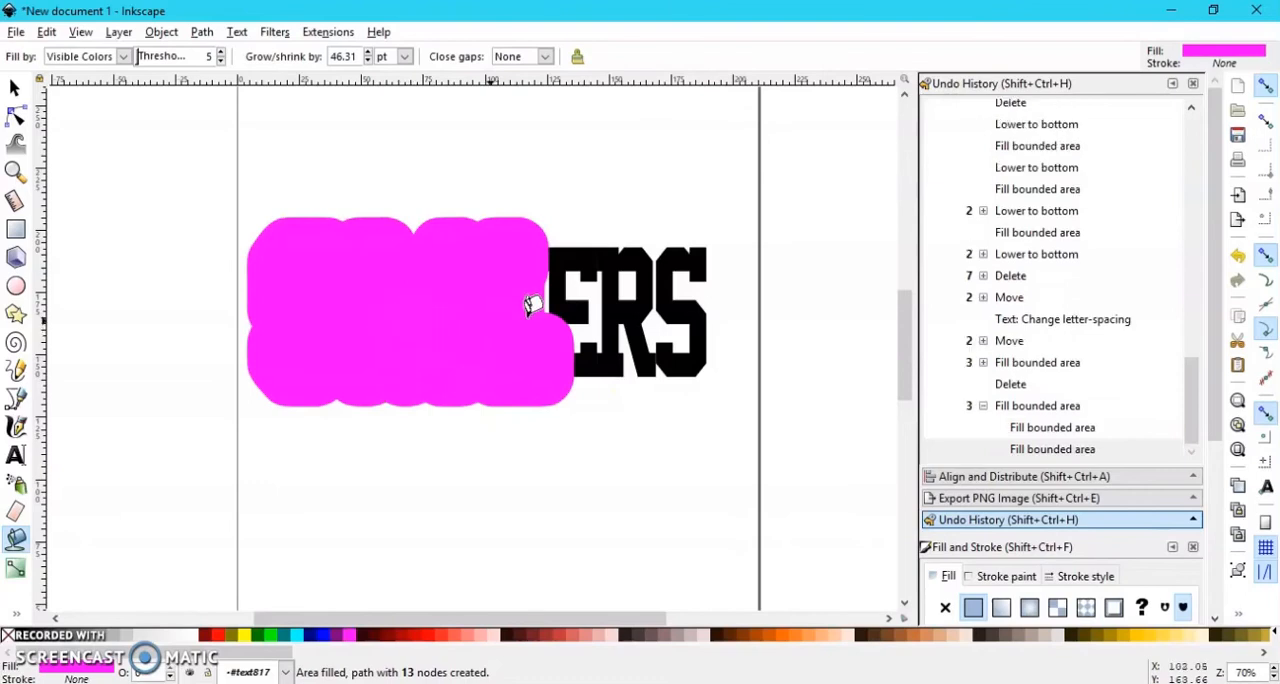
pyautogui.click(570, 310)
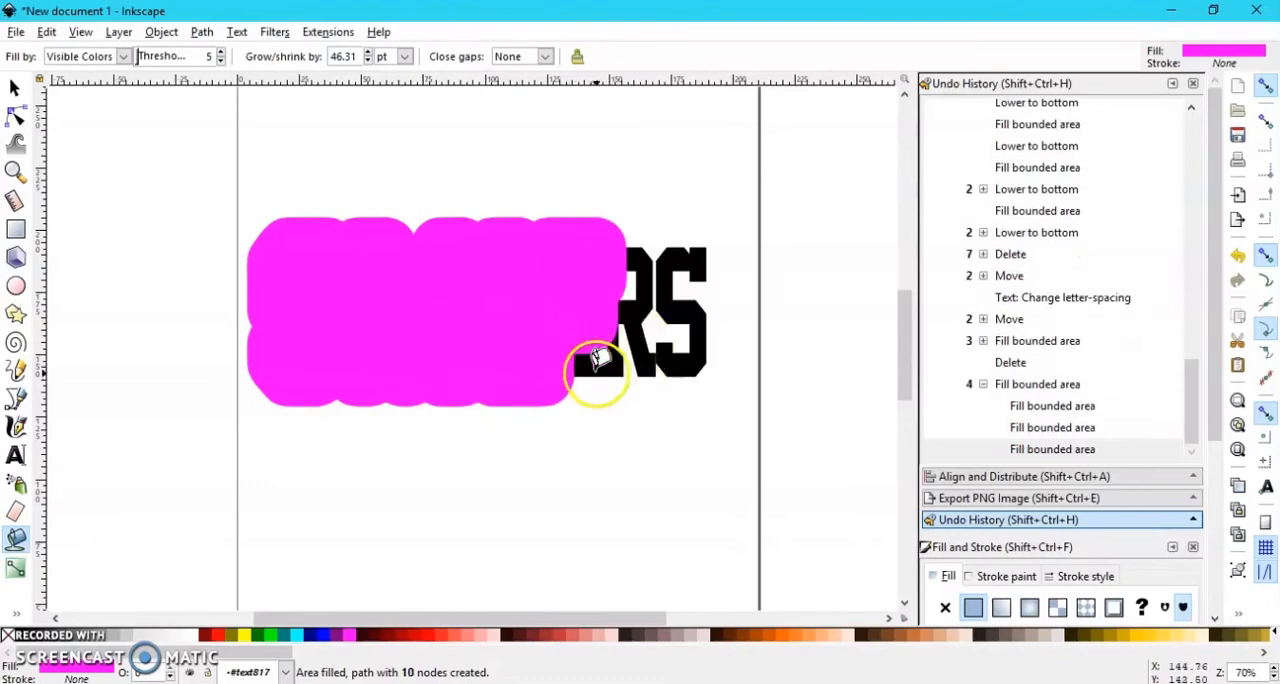
pyautogui.click(597, 363)
pyautogui.click(632, 313)
pyautogui.click(692, 316)
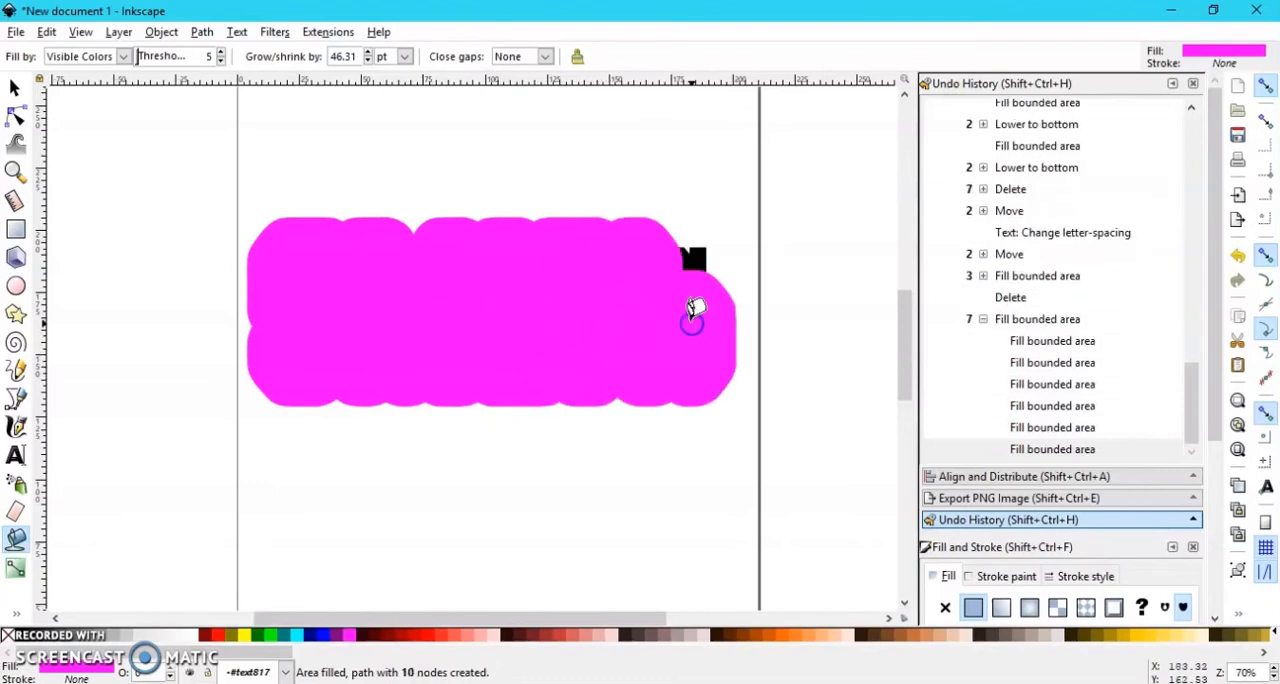
pyautogui.click(694, 257)
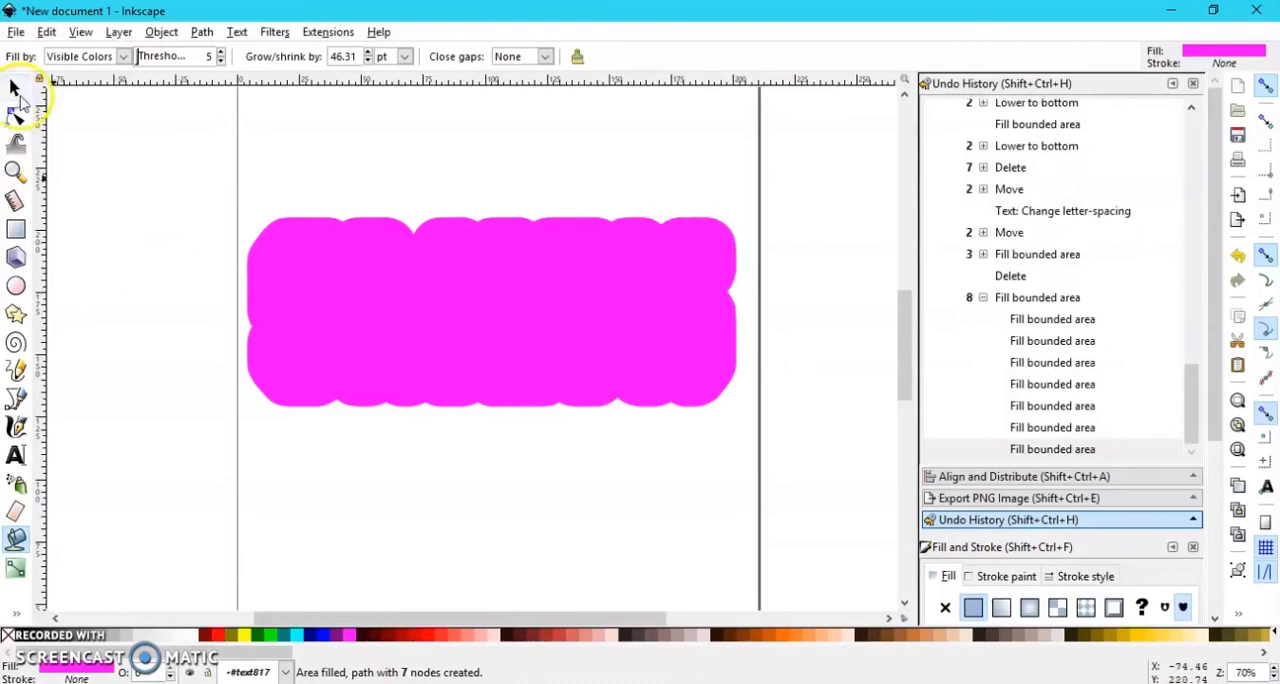
# Step: Select all the magenta offset pieces, union them into one shape and lower it behind the STEELERS text
pyautogui.click(15, 88)
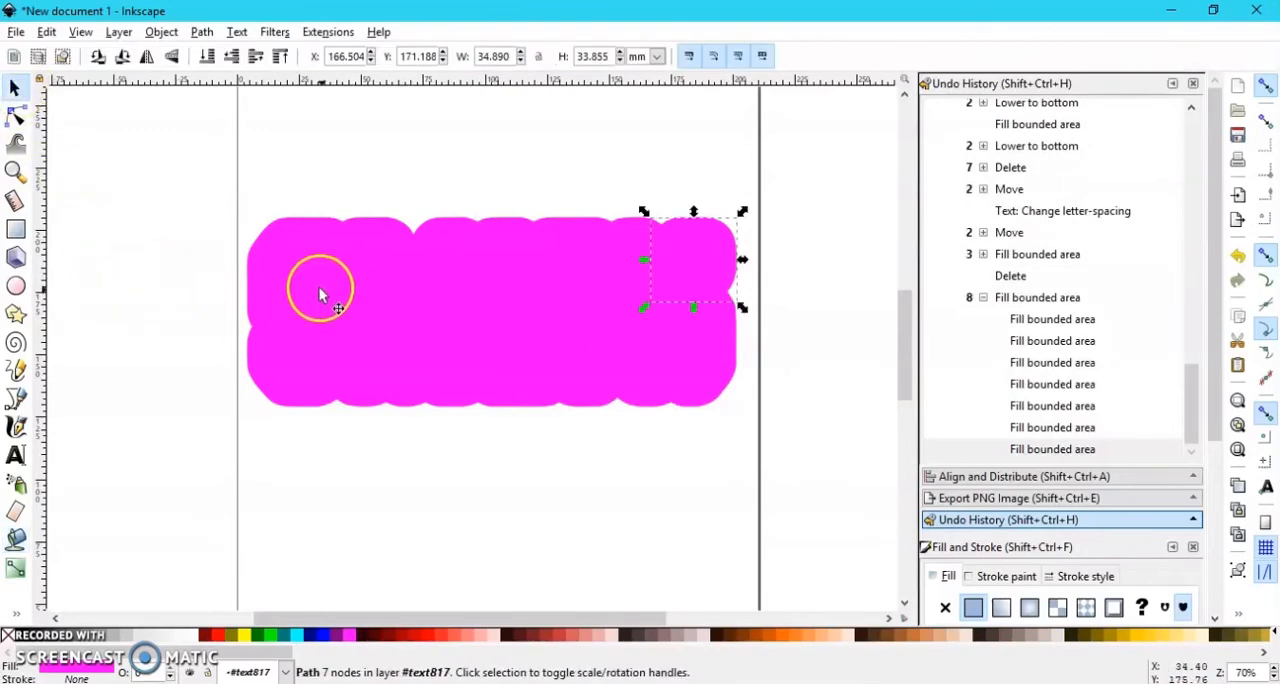
pyautogui.click(323, 293)
pyautogui.keyDown('shift'); pyautogui.click(251, 302); pyautogui.keyUp('shift')
pyautogui.keyDown('shift'); pyautogui.click(439, 342); pyautogui.keyUp('shift')
pyautogui.keyDown('shift'); pyautogui.click(444, 257); pyautogui.keyUp('shift')
pyautogui.keyDown('shift'); pyautogui.click(500, 377); pyautogui.keyUp('shift')
pyautogui.keyDown('shift'); pyautogui.click(569, 282); pyautogui.keyUp('shift')
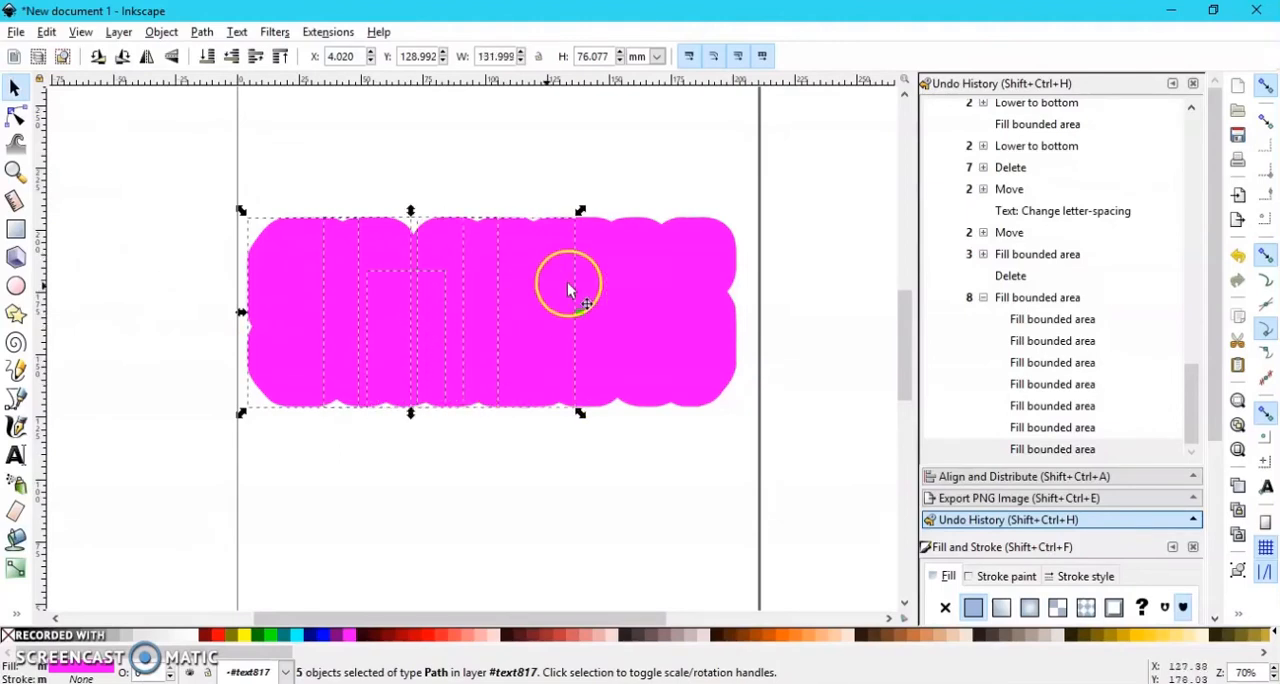
pyautogui.keyDown('shift'); pyautogui.click(635, 368); pyautogui.keyUp('shift')
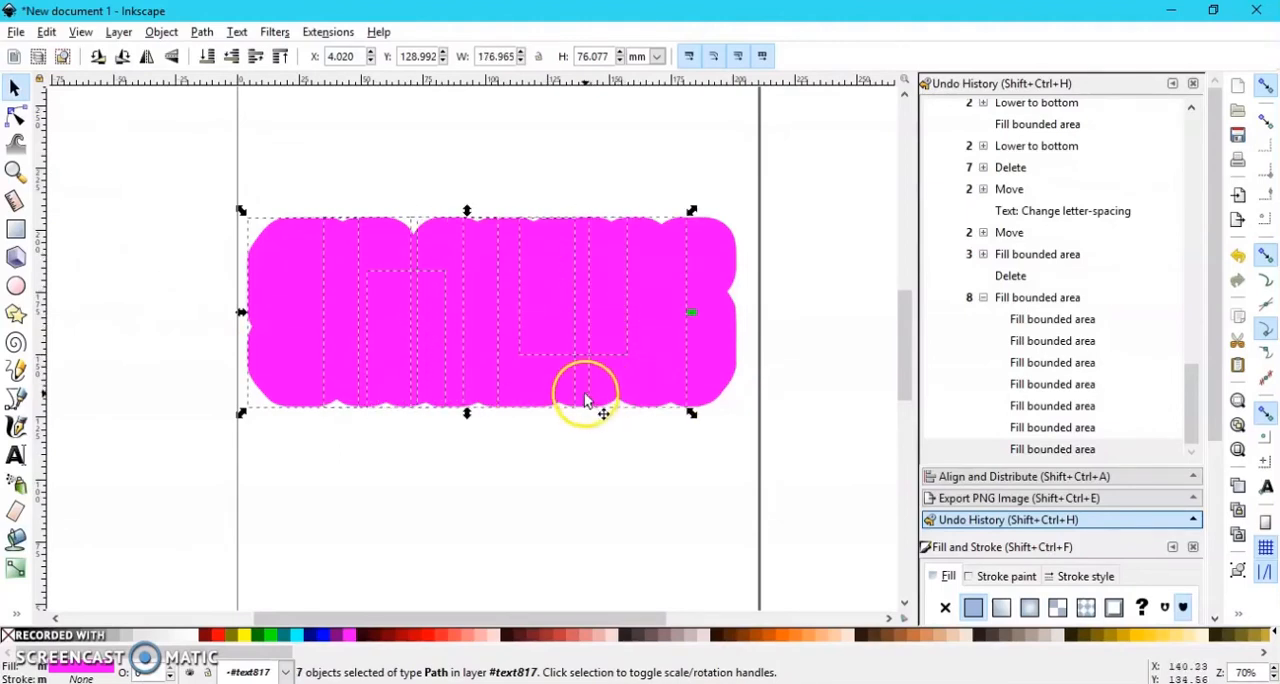
pyautogui.keyDown('shift'); pyautogui.click(718, 286); pyautogui.keyUp('shift')
pyautogui.keyDown('shift'); pyautogui.click(709, 363); pyautogui.keyUp('shift')
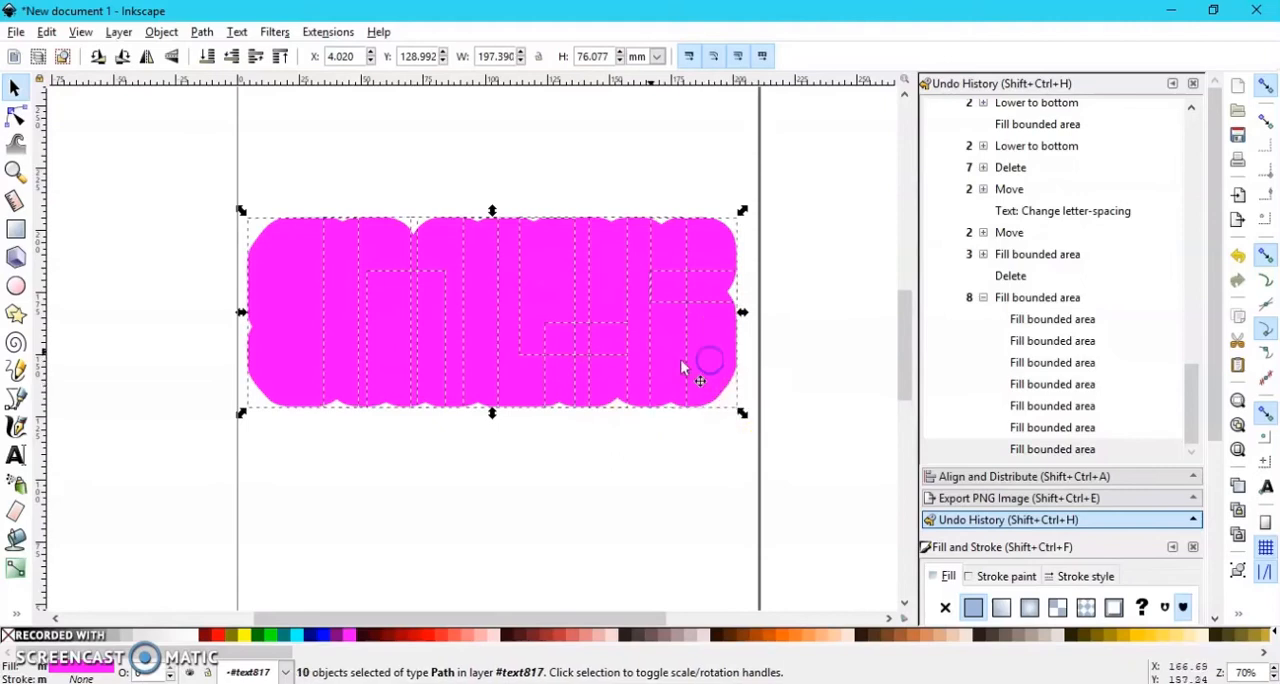
pyautogui.click(152, 33)
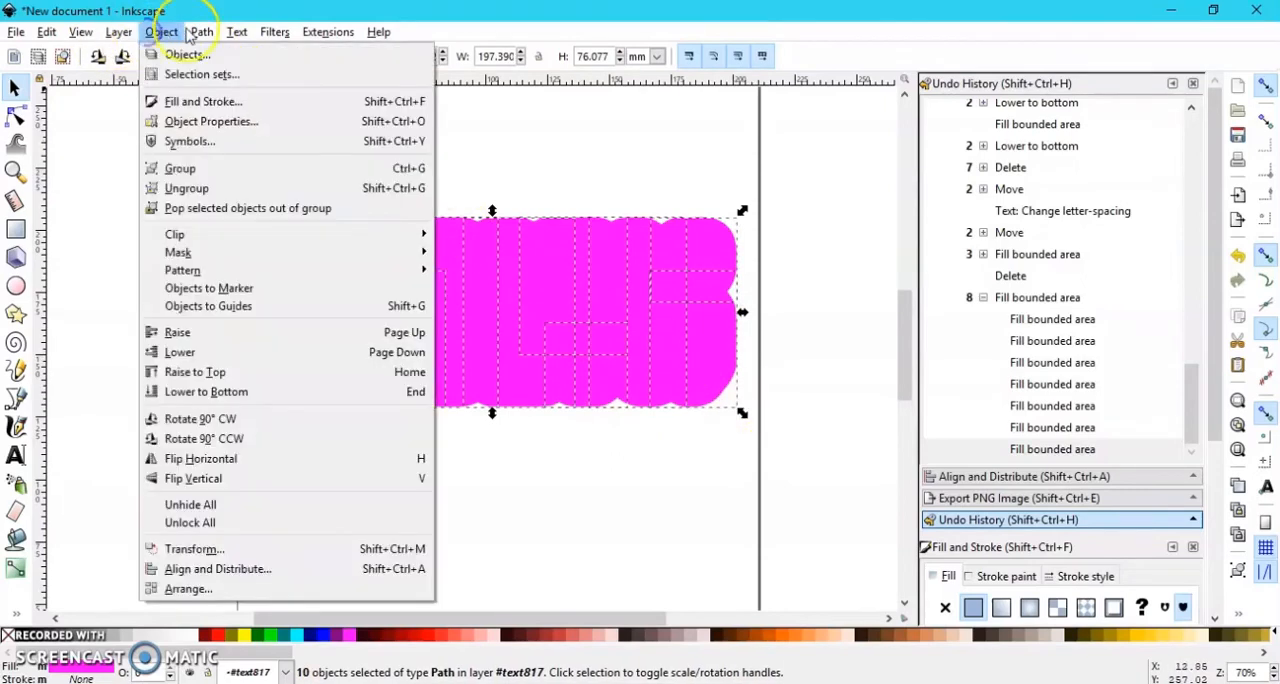
pyautogui.click(240, 135)
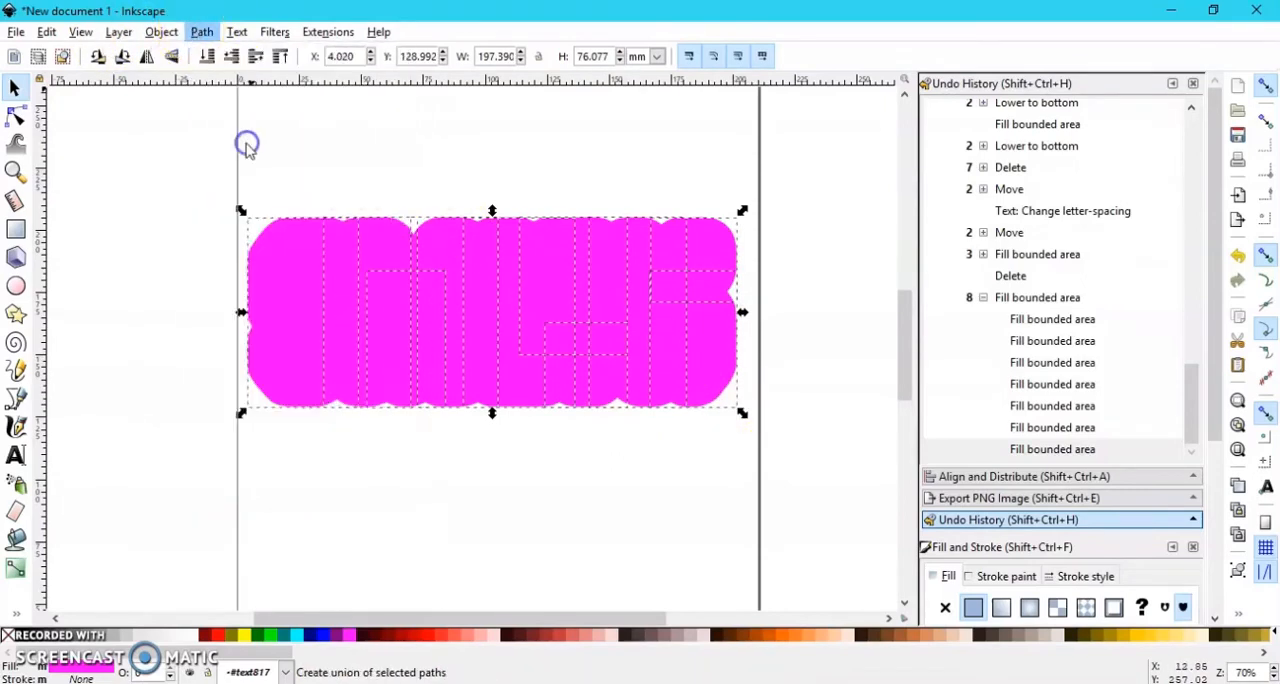
pyautogui.click(207, 57)
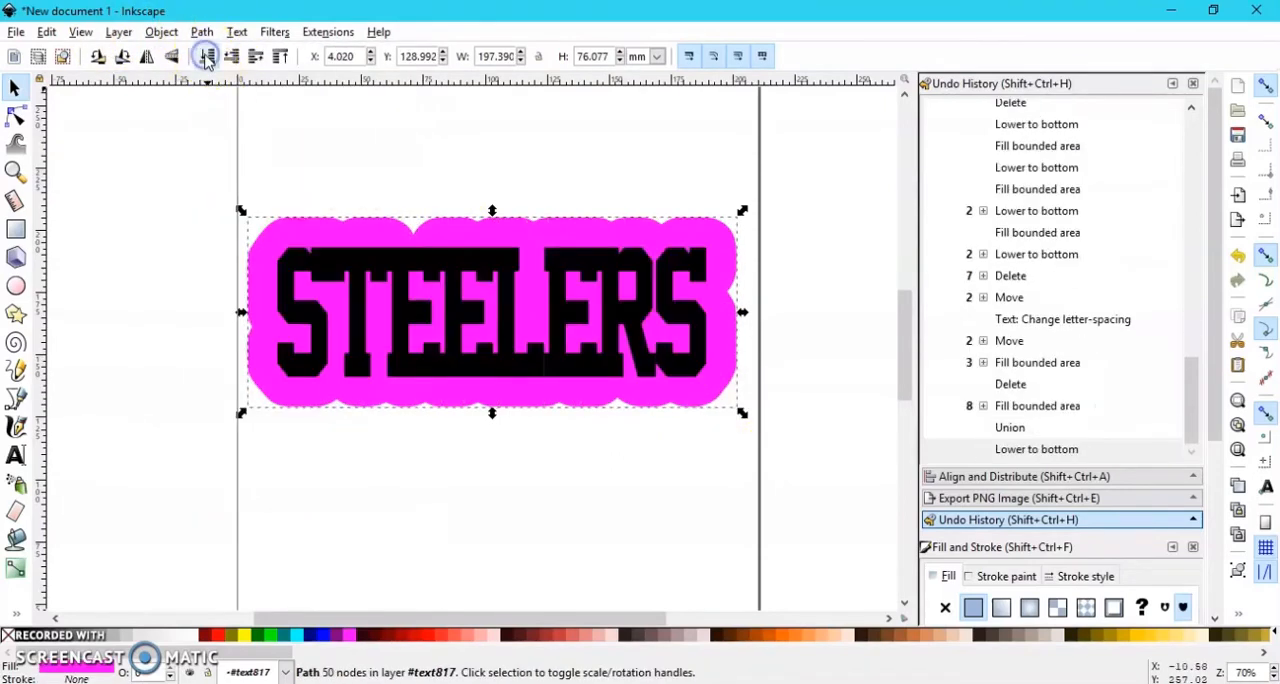
# Step: Move the offset shape up the page and place the STEELERS text over it at about X 27.2, Y 161.4 mm
pyautogui.click(434, 273)
pyautogui.moveTo(434, 273); pyautogui.dragTo(439, 334)
pyautogui.moveTo(491, 223); pyautogui.dragTo(523, 194)
pyautogui.moveTo(490, 343); pyautogui.dragTo(518, 208)
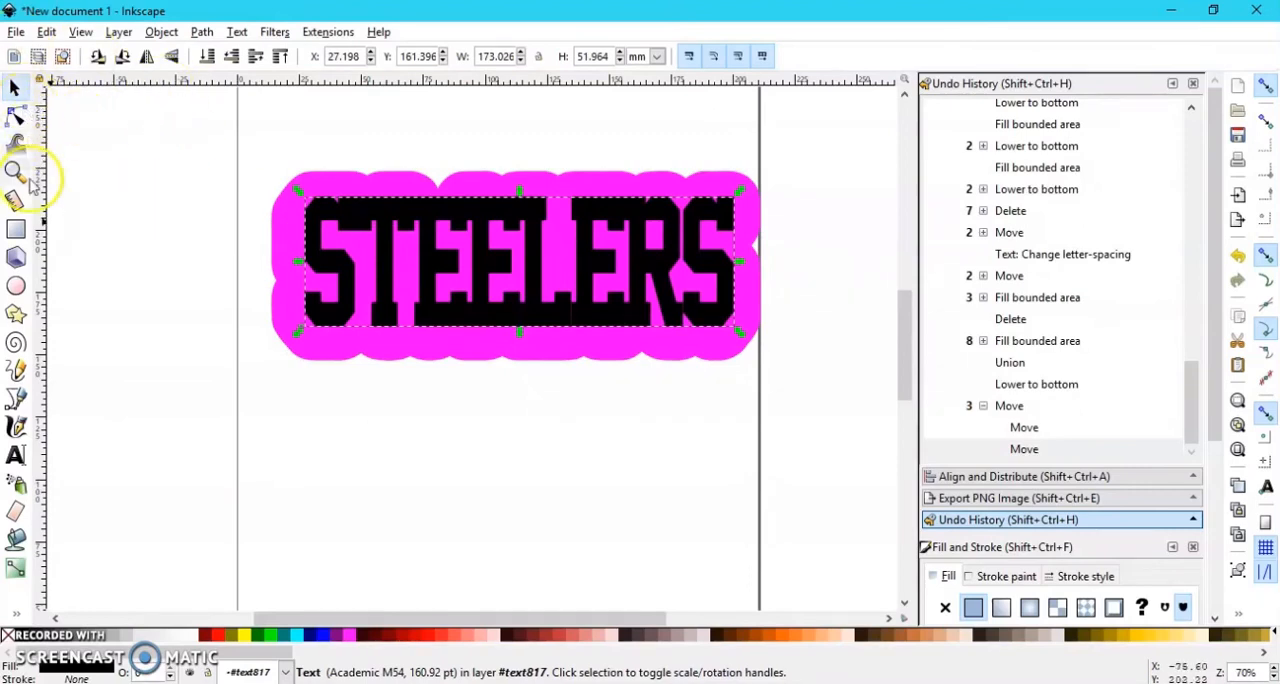
# Step: Add the new text "help" below the STEELERS design
pyautogui.click(15, 455)
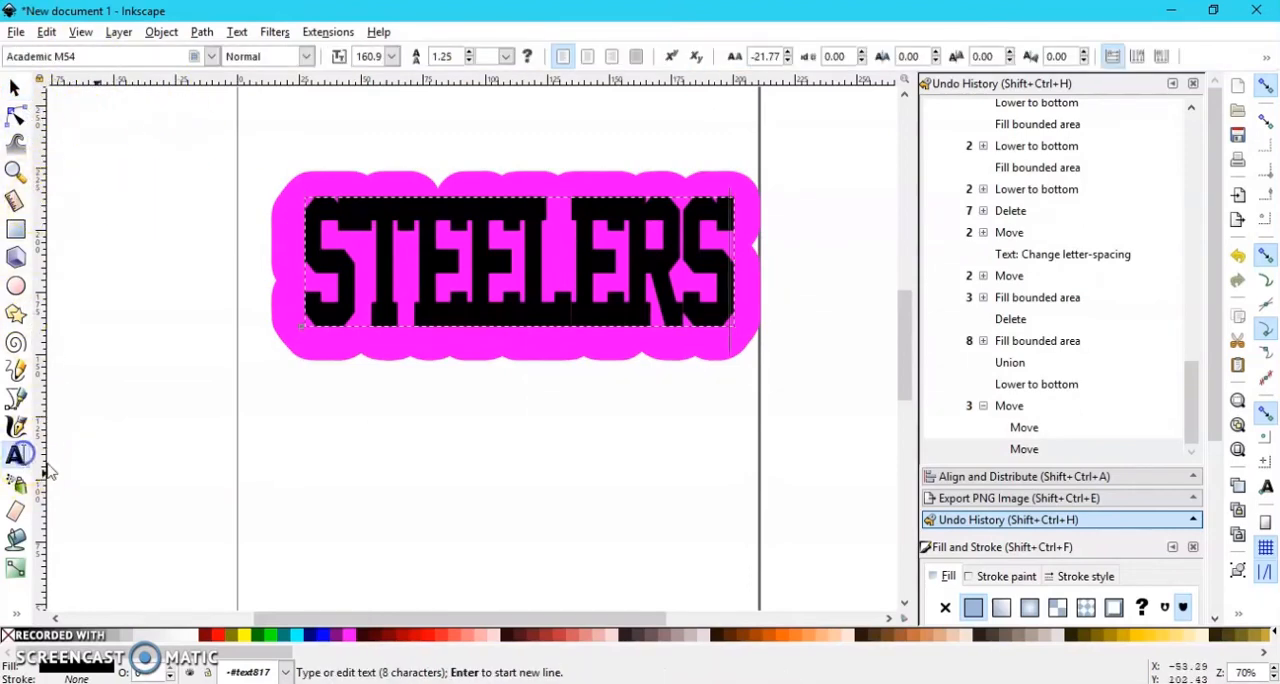
pyautogui.click(380, 438)
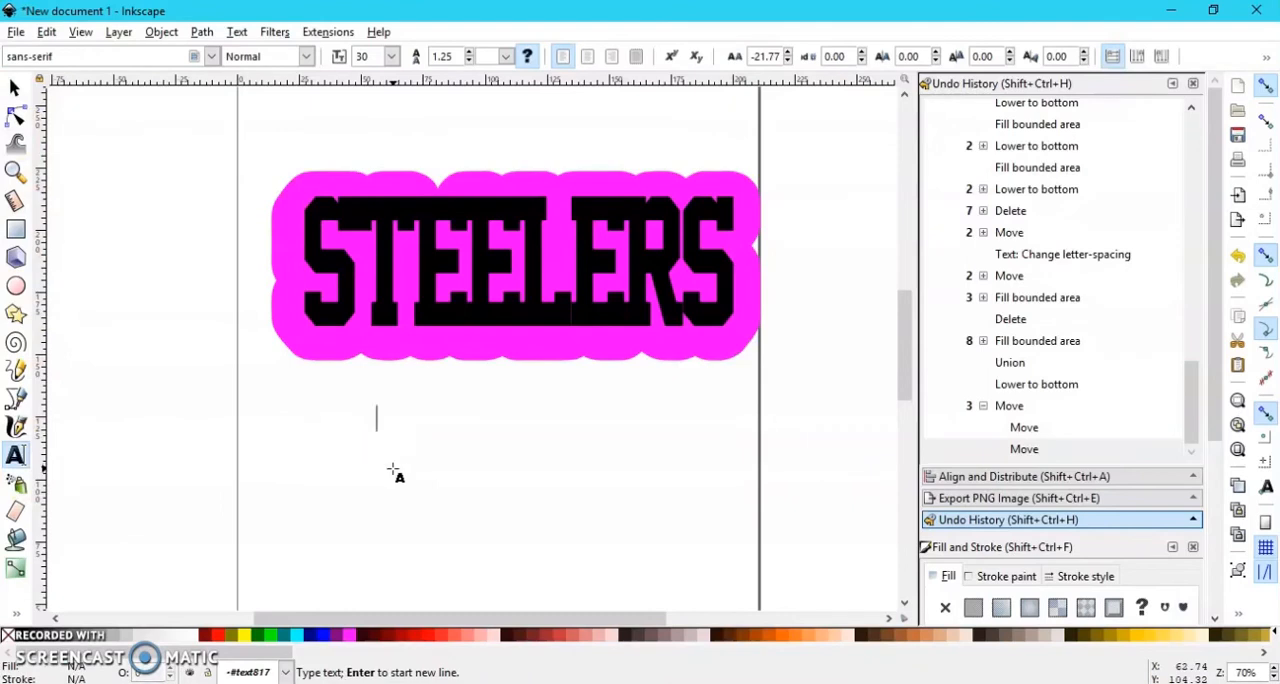
pyautogui.write('here')
pyautogui.press('BackSpace')
pyautogui.press('BackSpace')
pyautogui.press('BackSpace')
pyautogui.press('BackSpace')
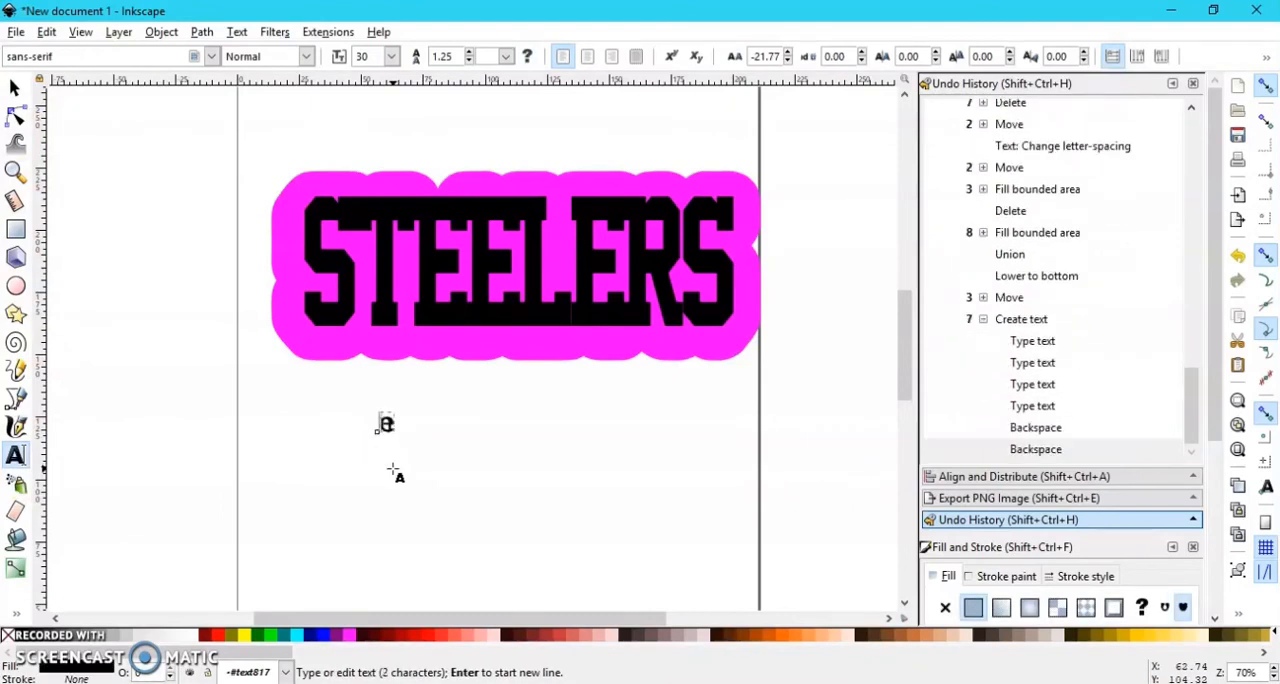
pyautogui.write('here')
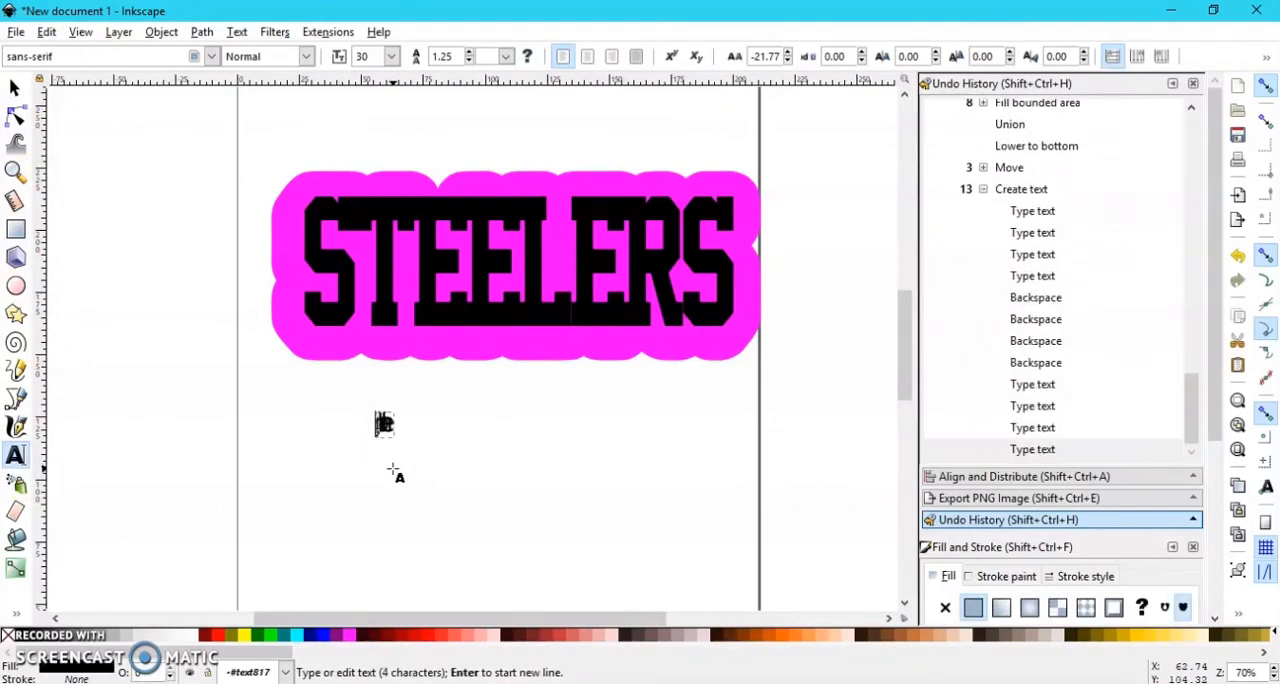
# Step: Set the letter spacing of "help" to 0 and its font to aaaiight! fat
pyautogui.click(788, 53)
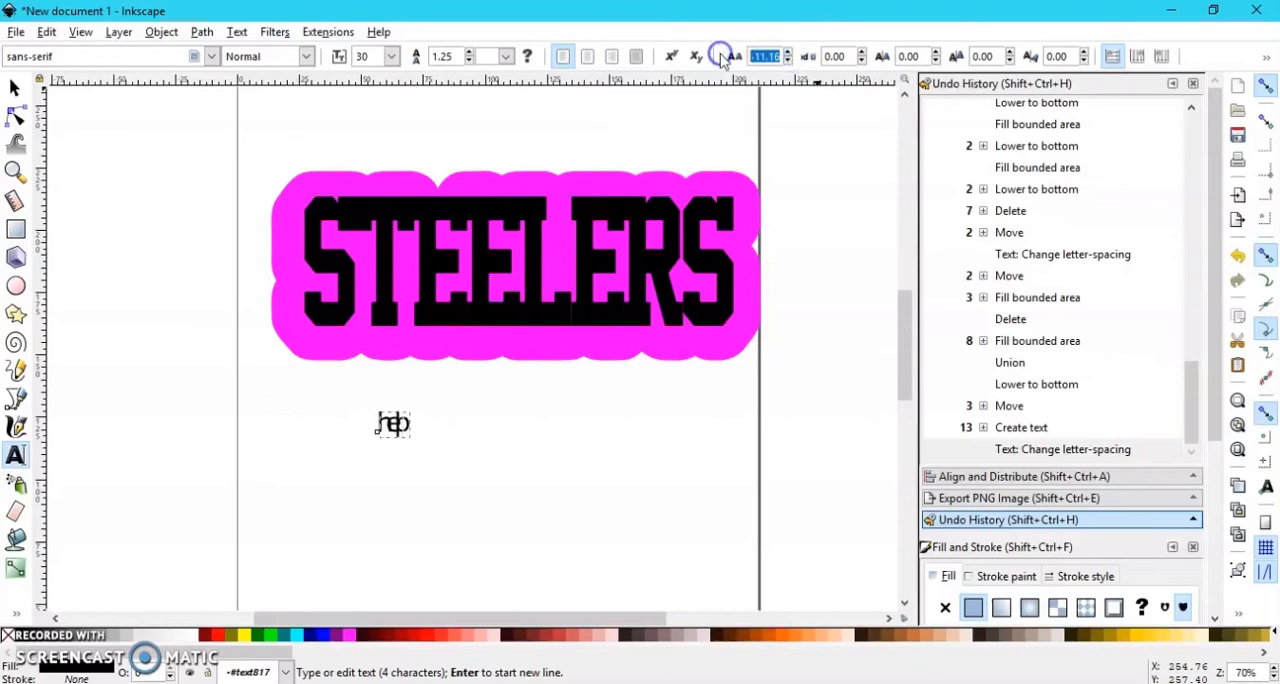
pyautogui.write('0')
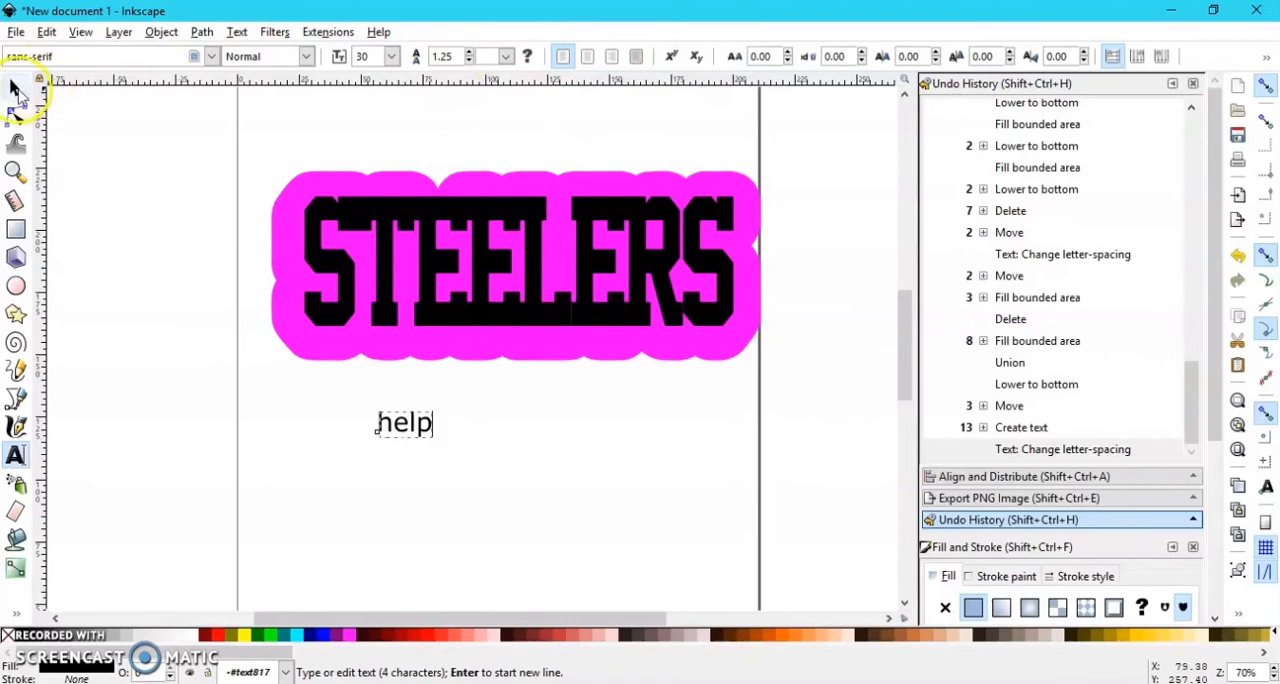
pyautogui.click(208, 57)
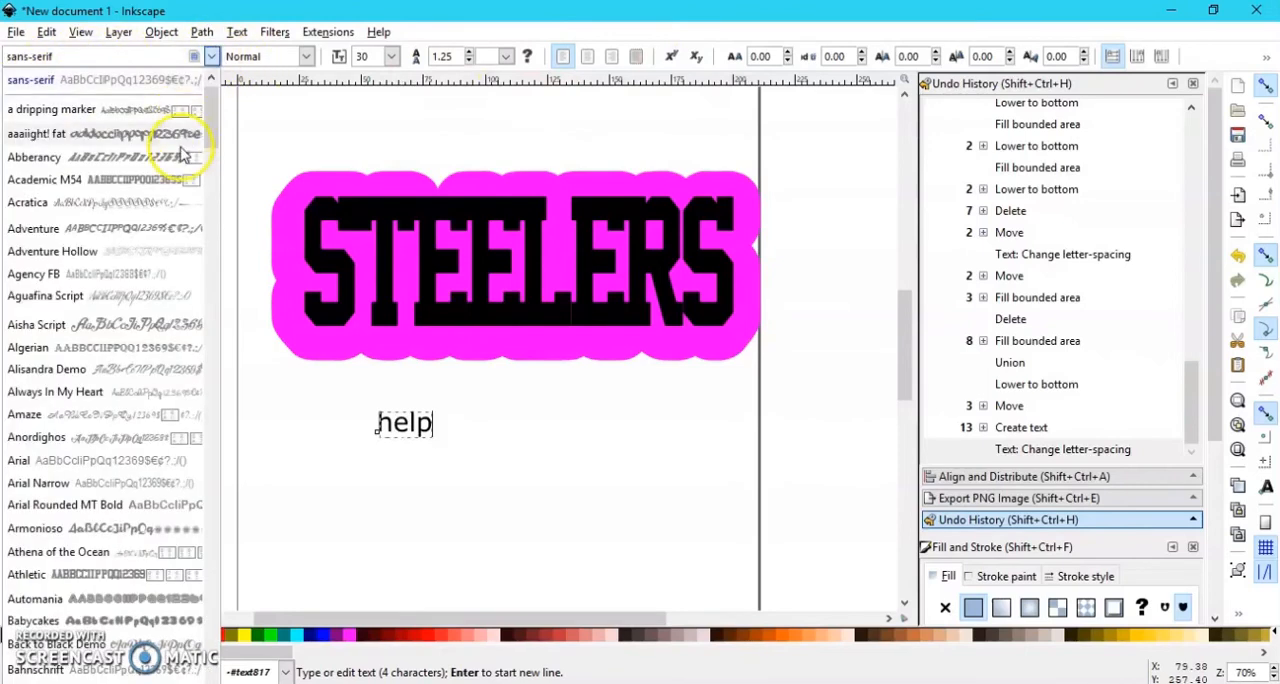
pyautogui.click(183, 152)
# Step: Enlarge "help" to about 123.5 by 67.3 mm and position it beneath STEELERS at about X 64.6, Y 70.7 mm
pyautogui.click(15, 88)
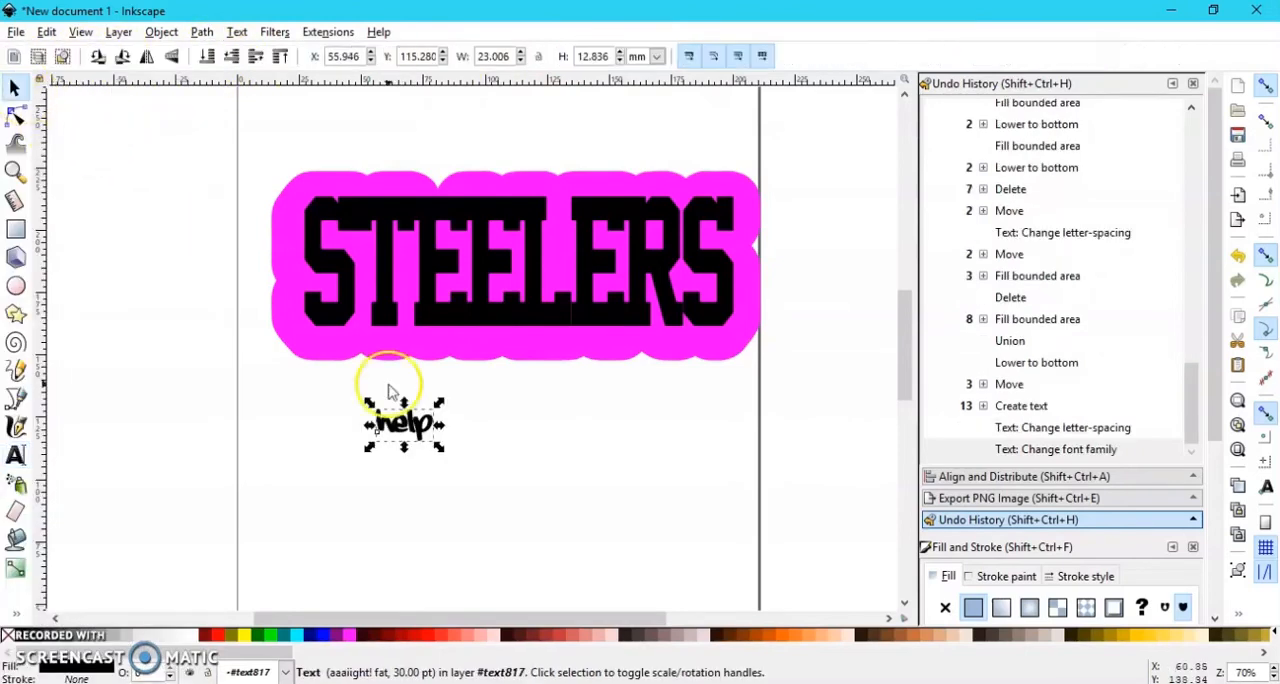
pyautogui.moveTo(432, 449); pyautogui.dragTo(700, 560)
pyautogui.moveTo(635, 525); pyautogui.dragTo(597, 477)
pyautogui.moveTo(665, 518); pyautogui.dragTo(714, 561)
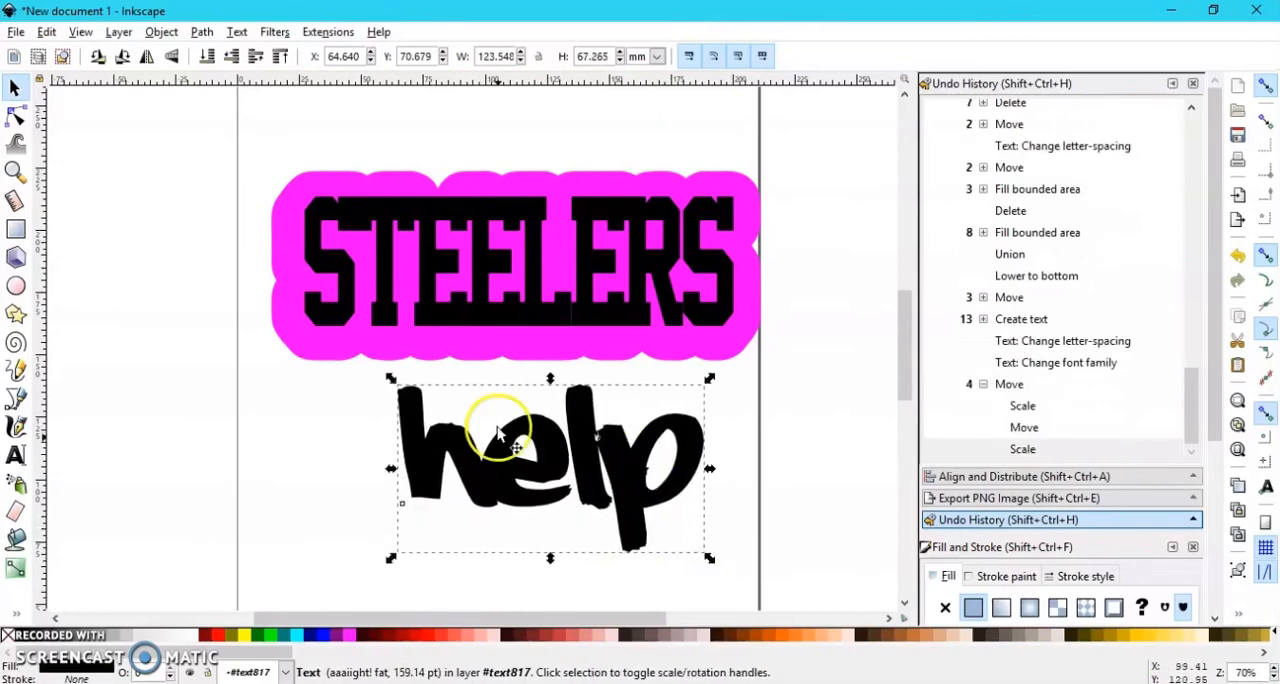
# Step: Fill both parts of "help" with Paint Bucket offsets grown by 27.91 pt
pyautogui.click(16, 538)
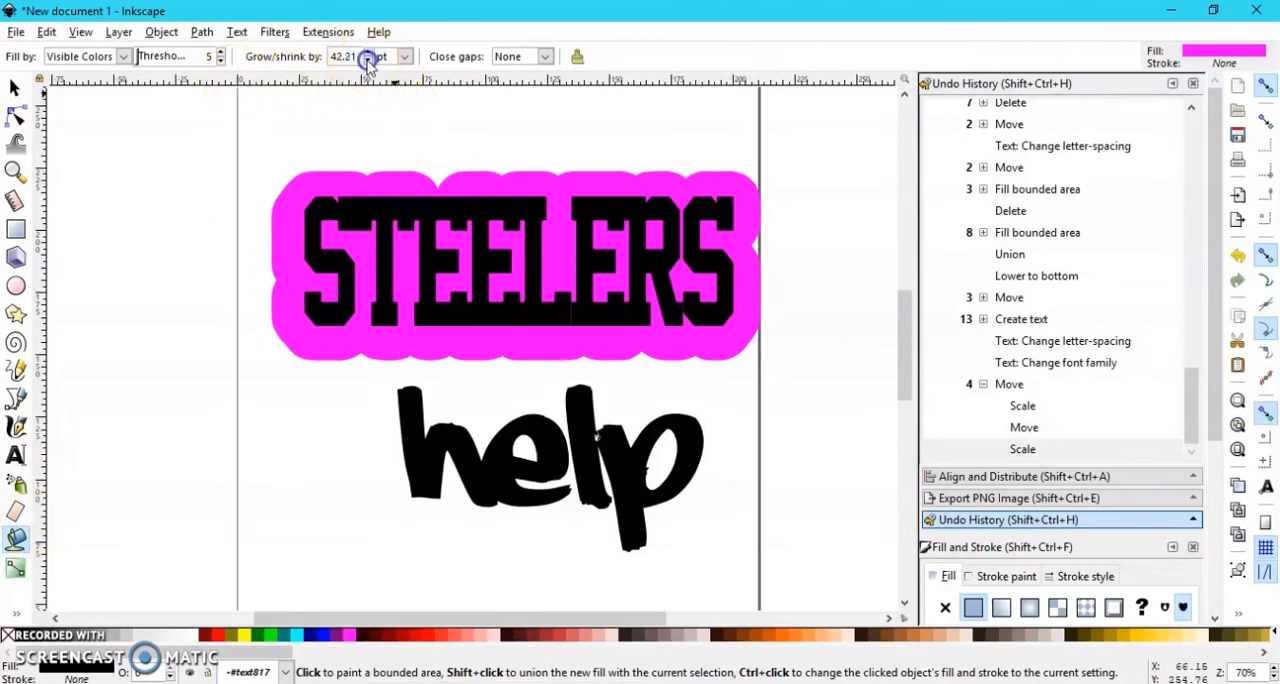
pyautogui.click(425, 482)
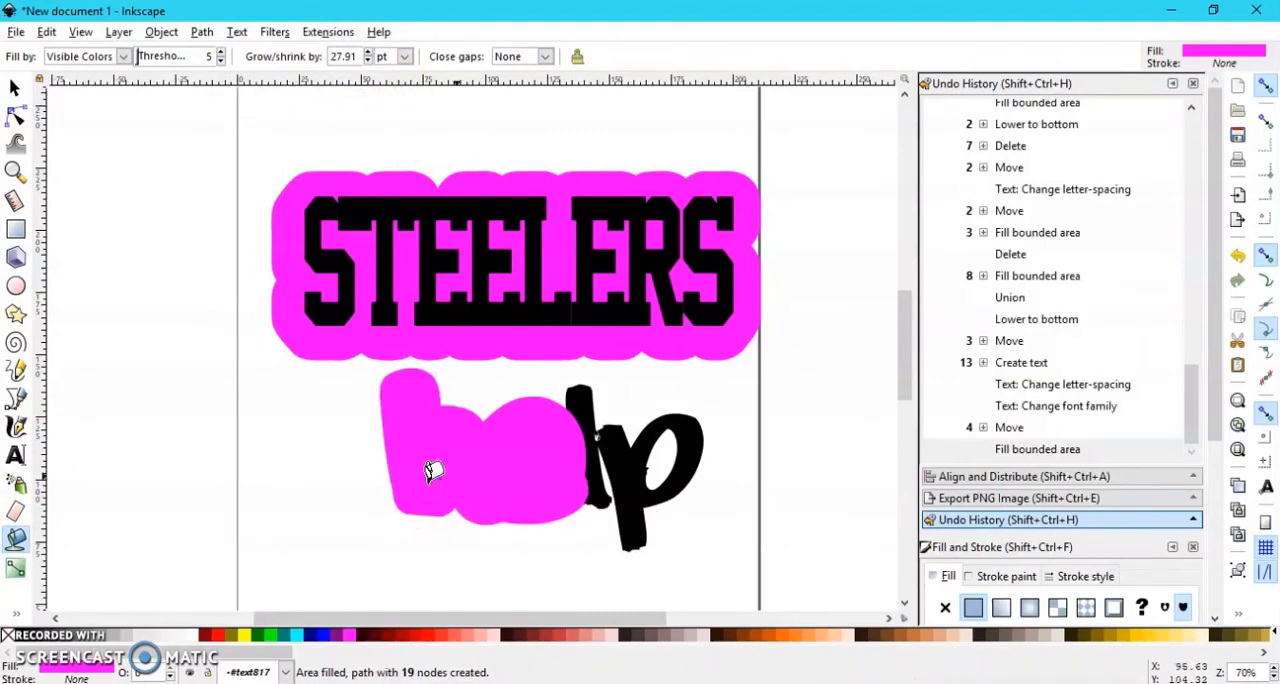
pyautogui.click(595, 425)
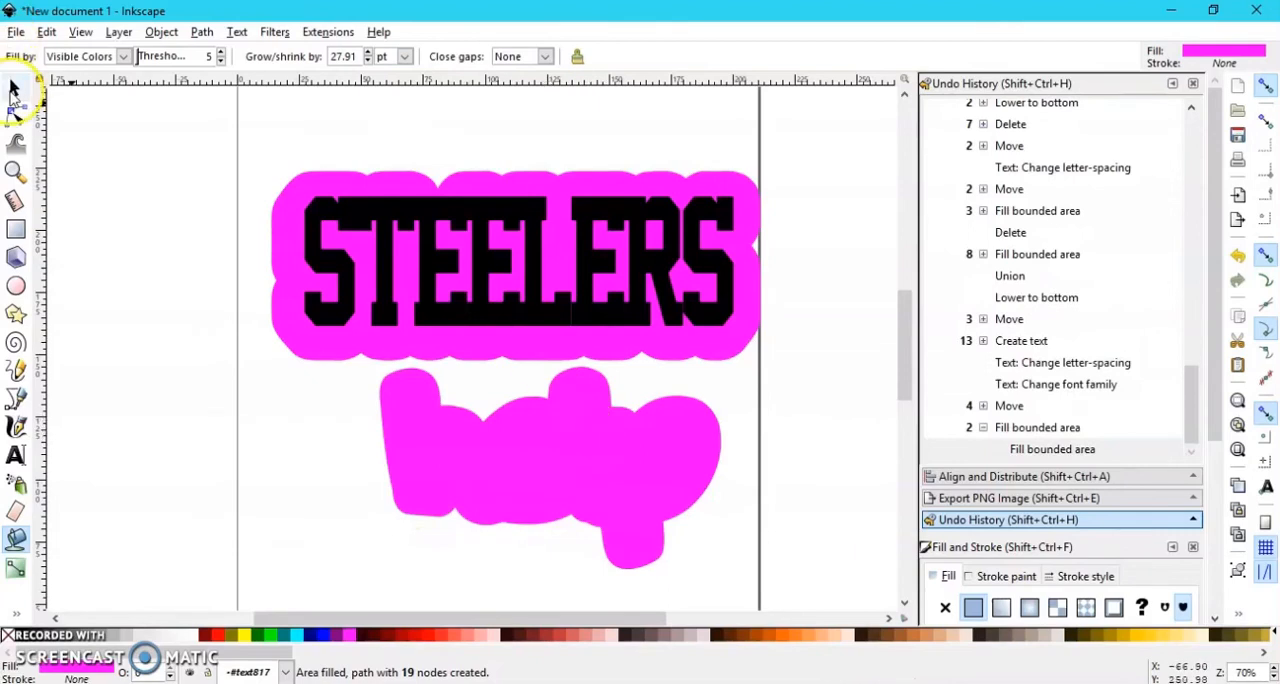
# Step: Union the two magenta "help" offset pieces and lower the result behind the text
pyautogui.click(13, 90)
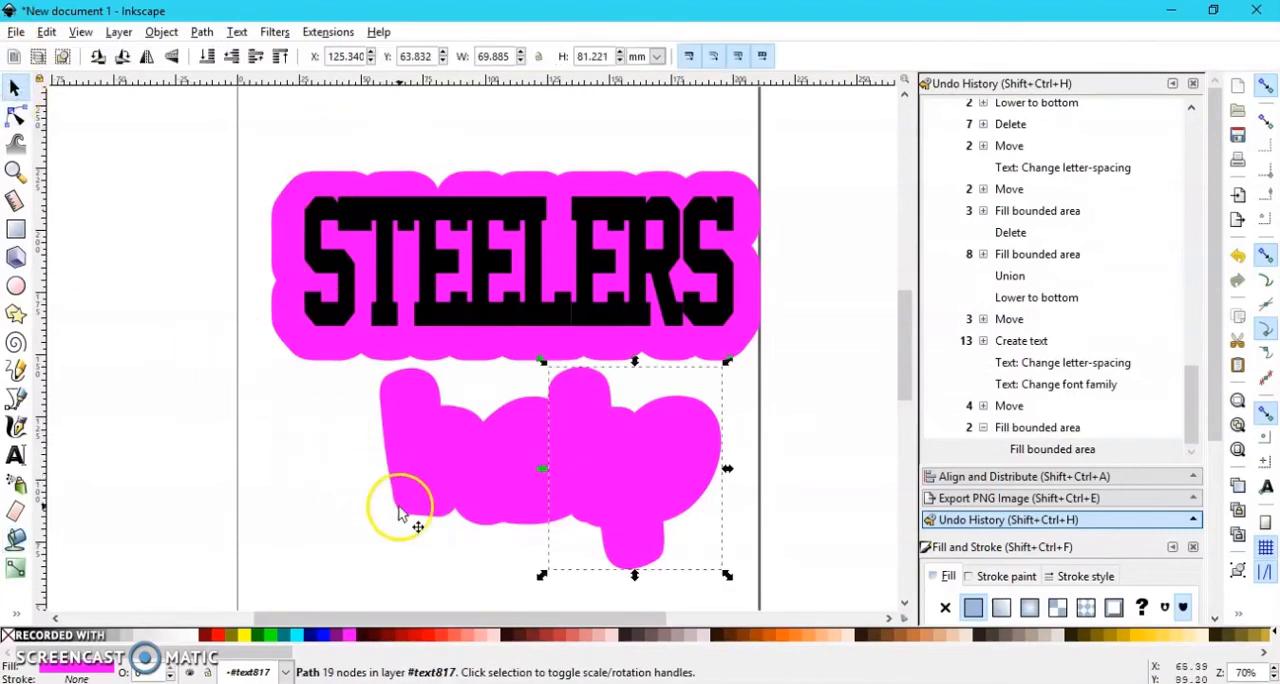
pyautogui.keyDown('shift'); pyautogui.click(440, 482); pyautogui.keyUp('shift')
pyautogui.click(200, 32)
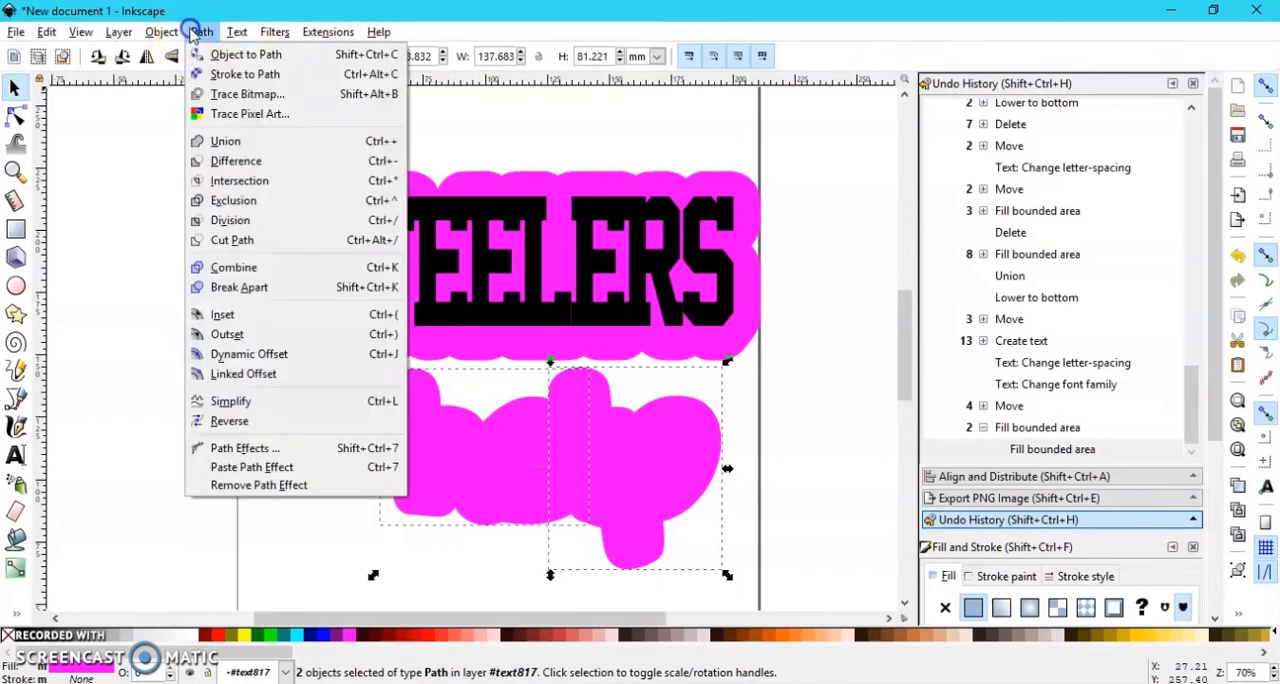
pyautogui.click(262, 142)
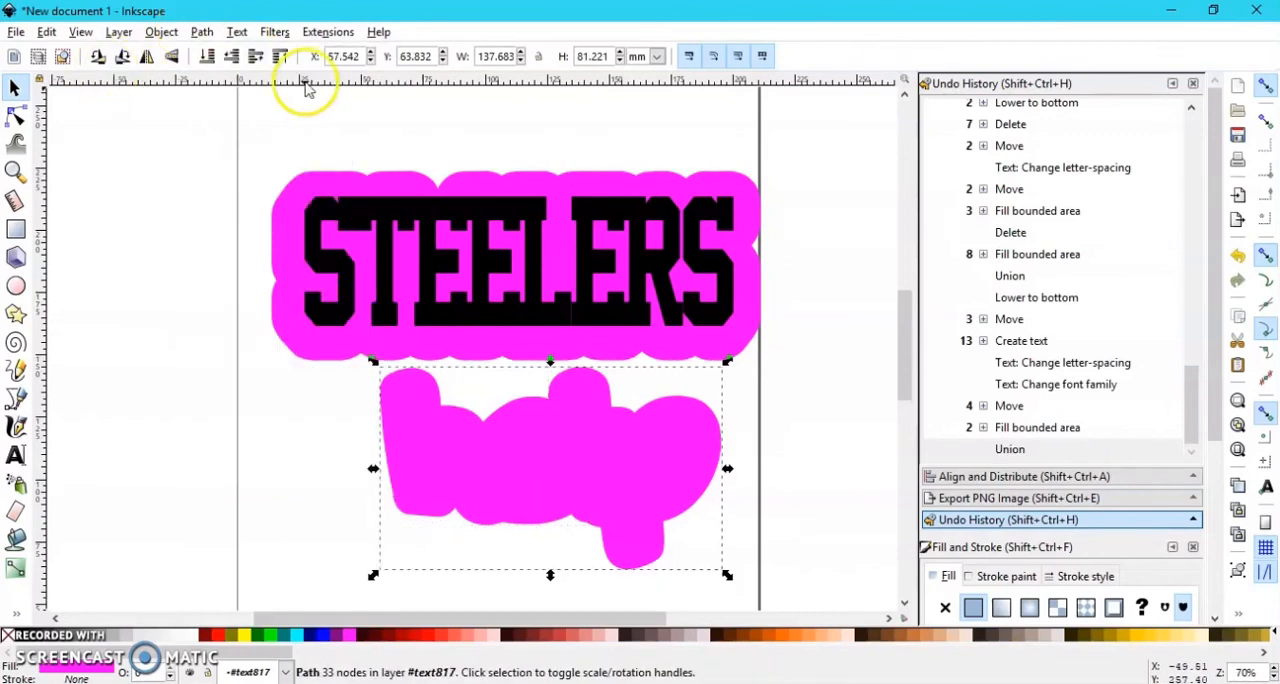
pyautogui.click(207, 56)
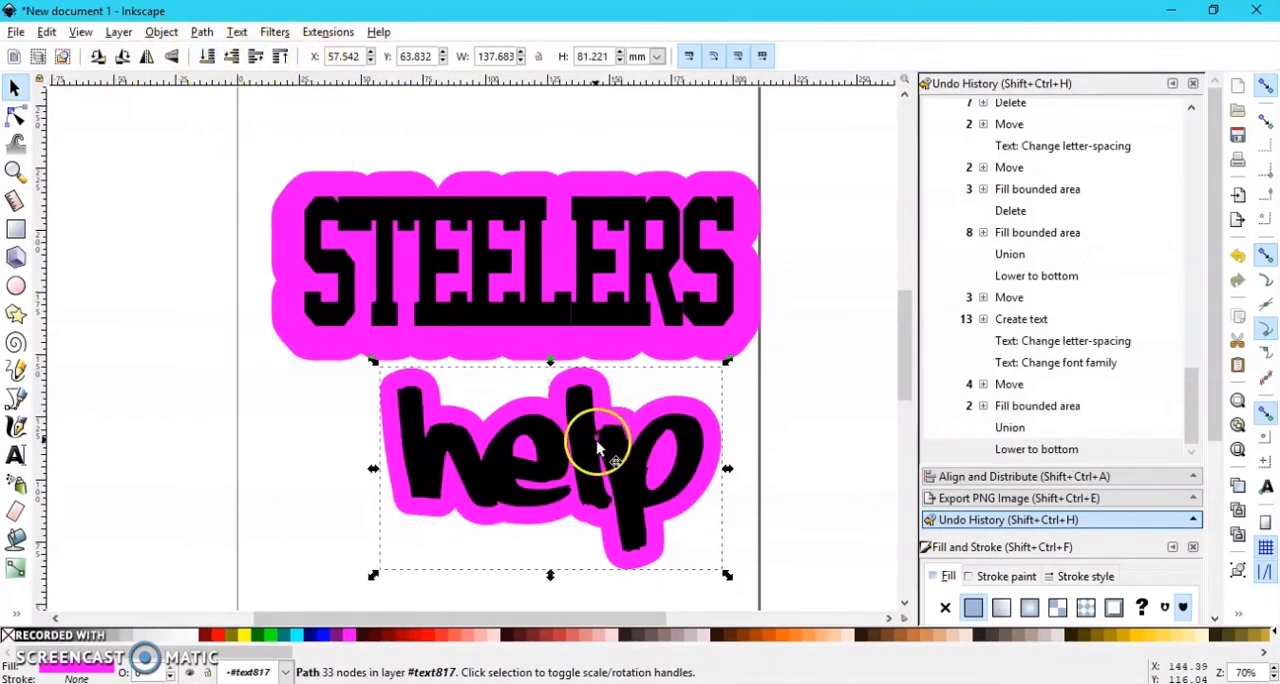
# Step: Inspect the nodes of the "help" offset and nudge the text to about X 64.3, Y 70.3 mm
pyautogui.click(15, 117)
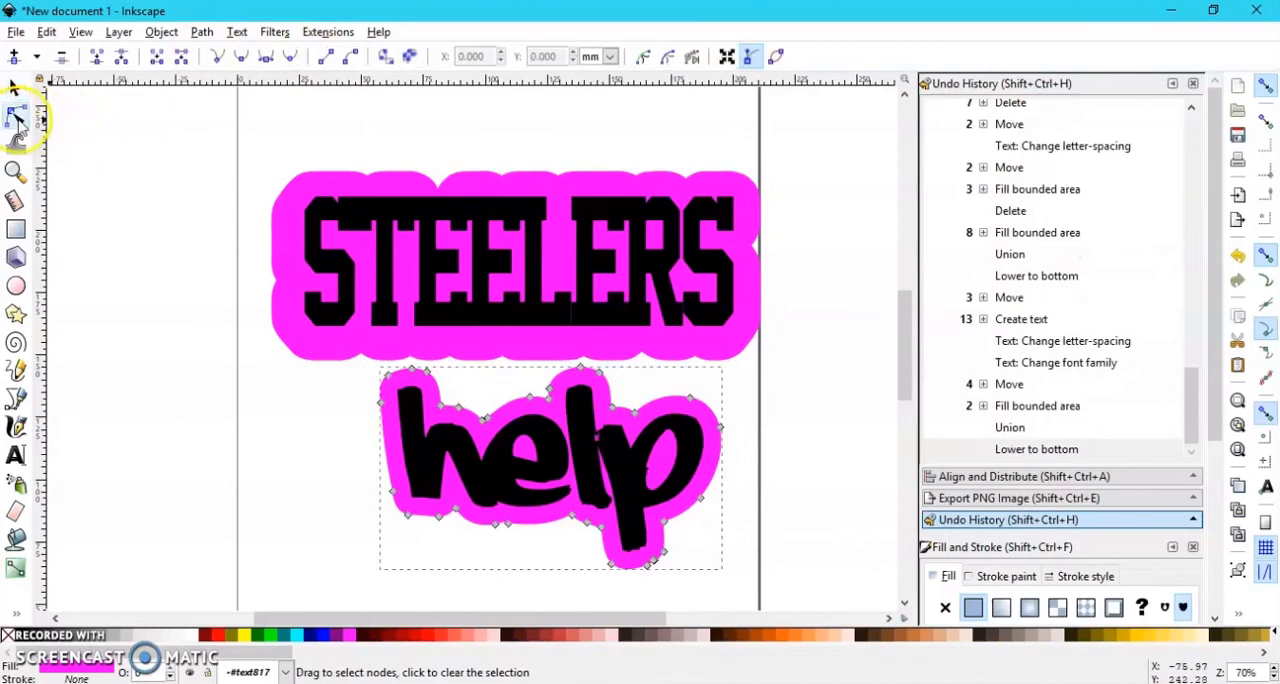
pyautogui.click(14, 88)
pyautogui.click(420, 450)
pyautogui.moveTo(422, 452)
pyautogui.mouseDown()
pyautogui.moveTo(243, 443)
pyautogui.moveTo(435, 451)
pyautogui.moveTo(416, 453)
pyautogui.mouseUp()
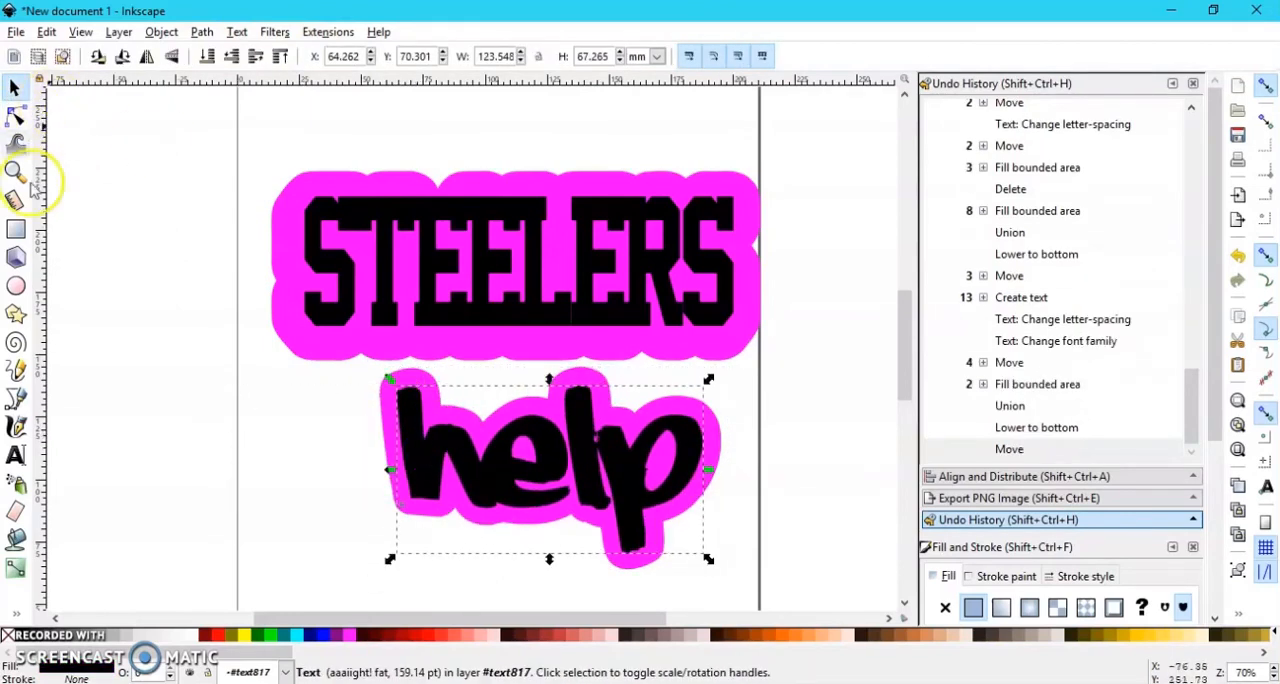